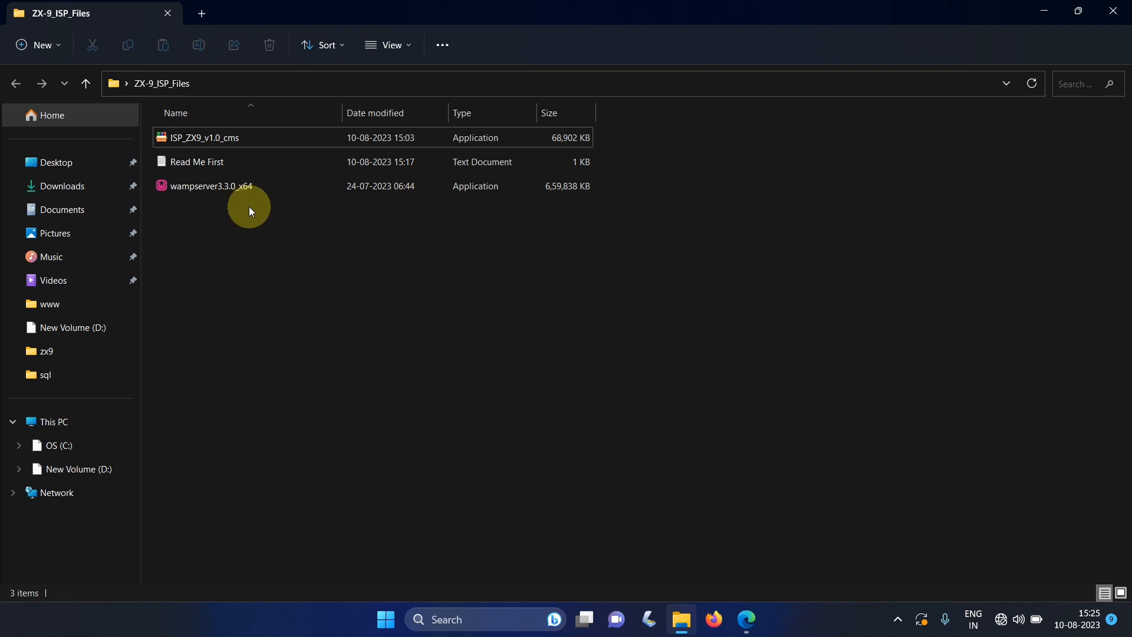
Step: Open the Read Me First setup note and close the ChatGPT browser window
double_click(215, 162)
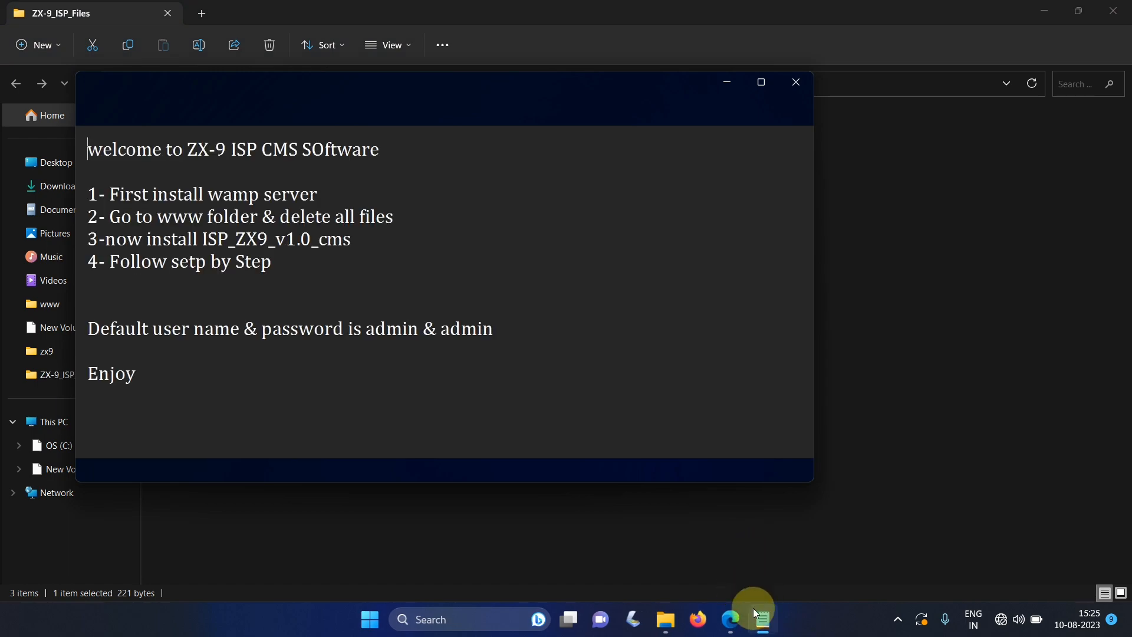
left_click(740, 625)
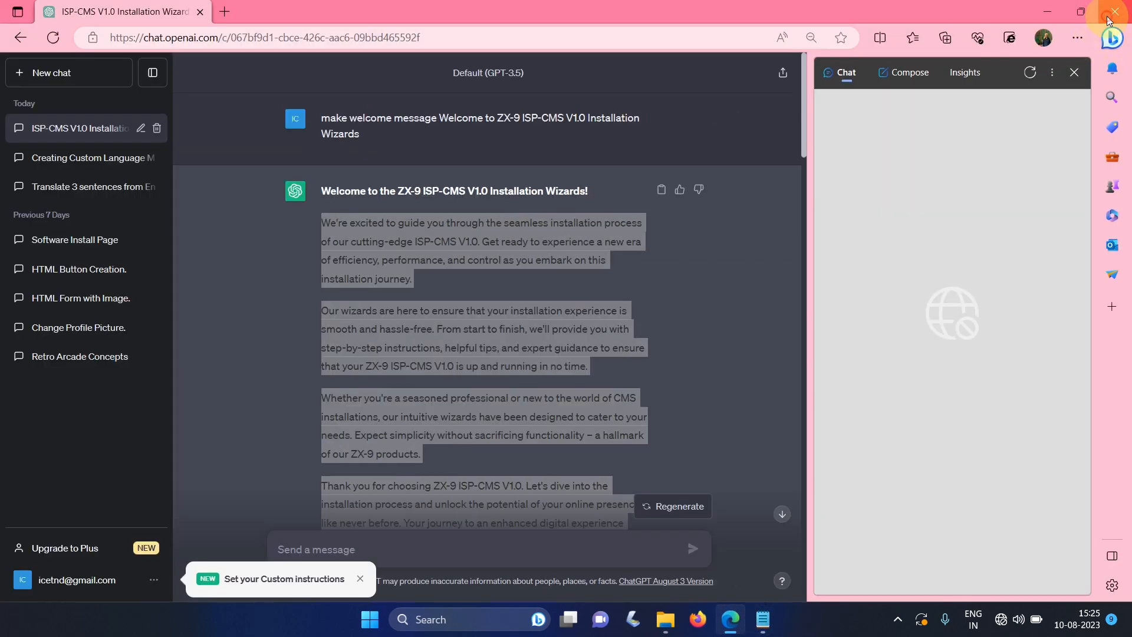
left_click(1107, 21)
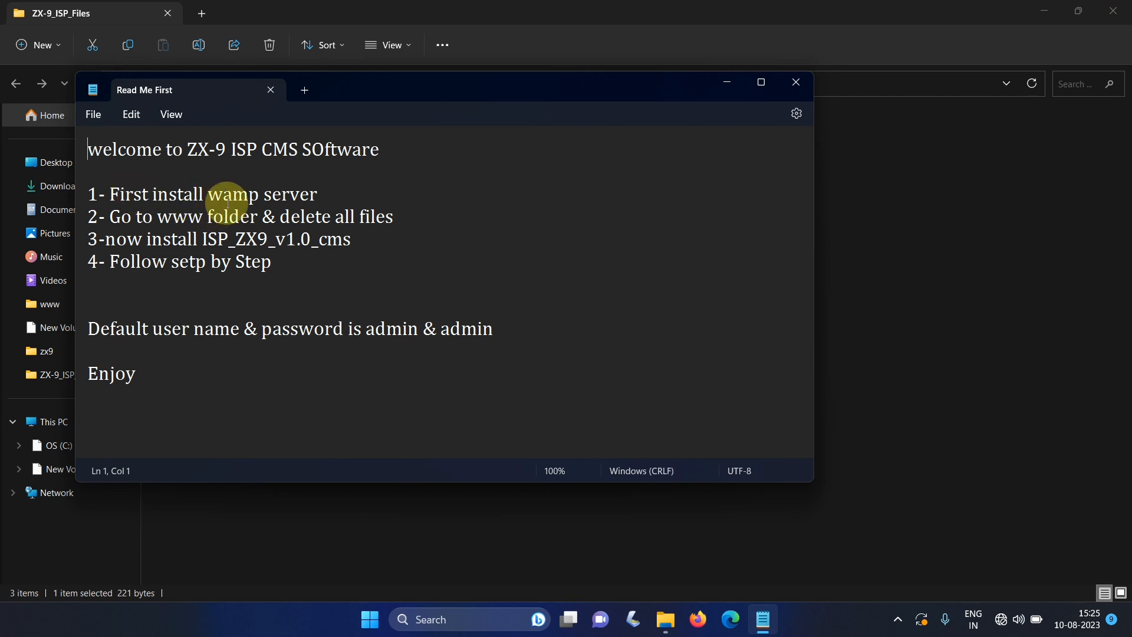
Step: Move the Read Me First note aside, minimize it, and launch Firefox
left_click_drag(422, 95, 562, 194)
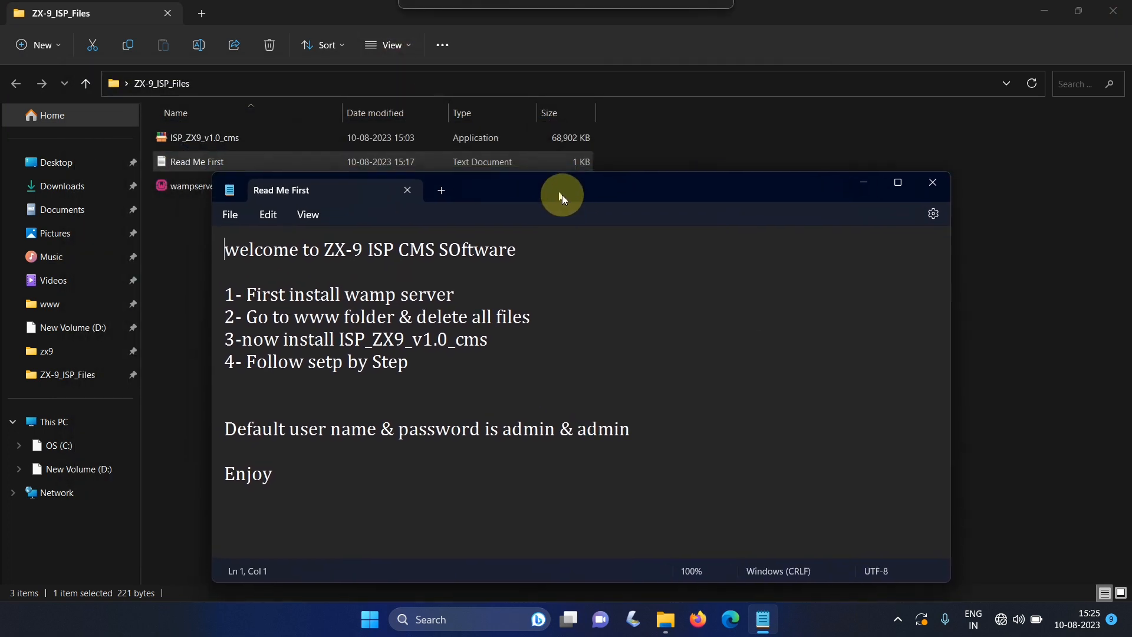
left_click(865, 190)
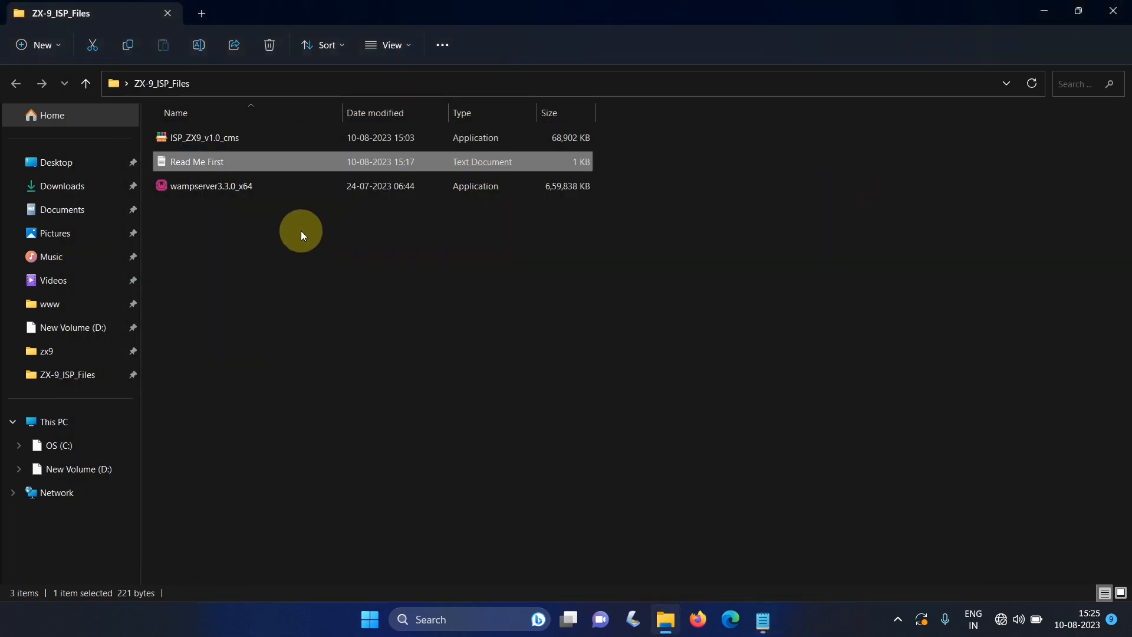
left_click(217, 213)
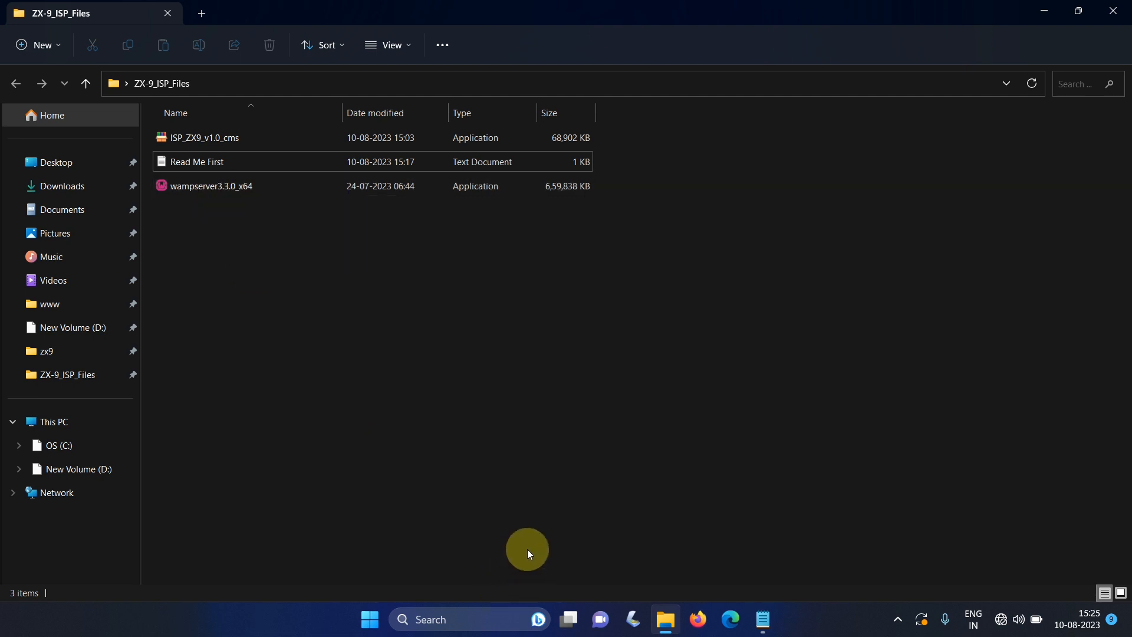
left_click(694, 622)
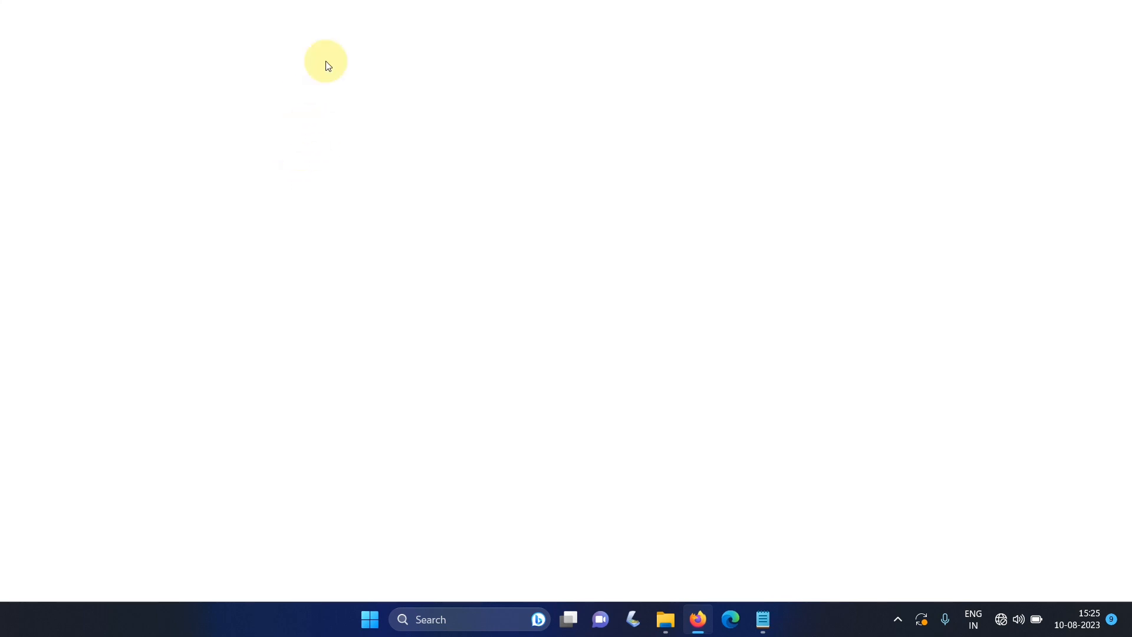
Step: Go to google.com and switch Wi-Fi on in Quick Settings so Google loads
type("g")
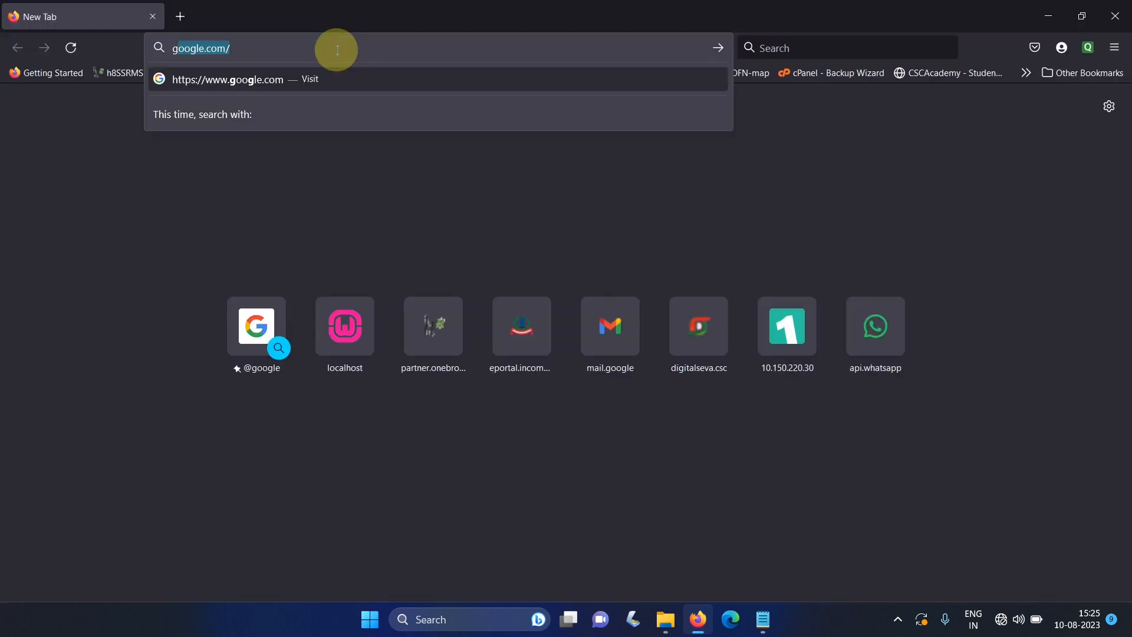
key("Return")
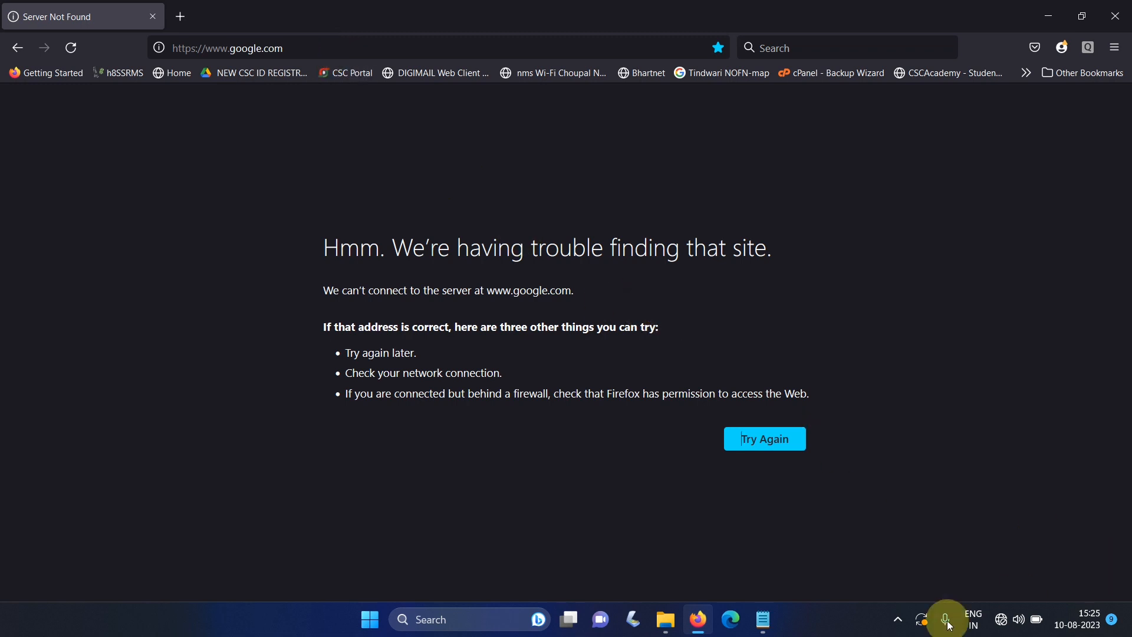
mouse_move(1005, 622)
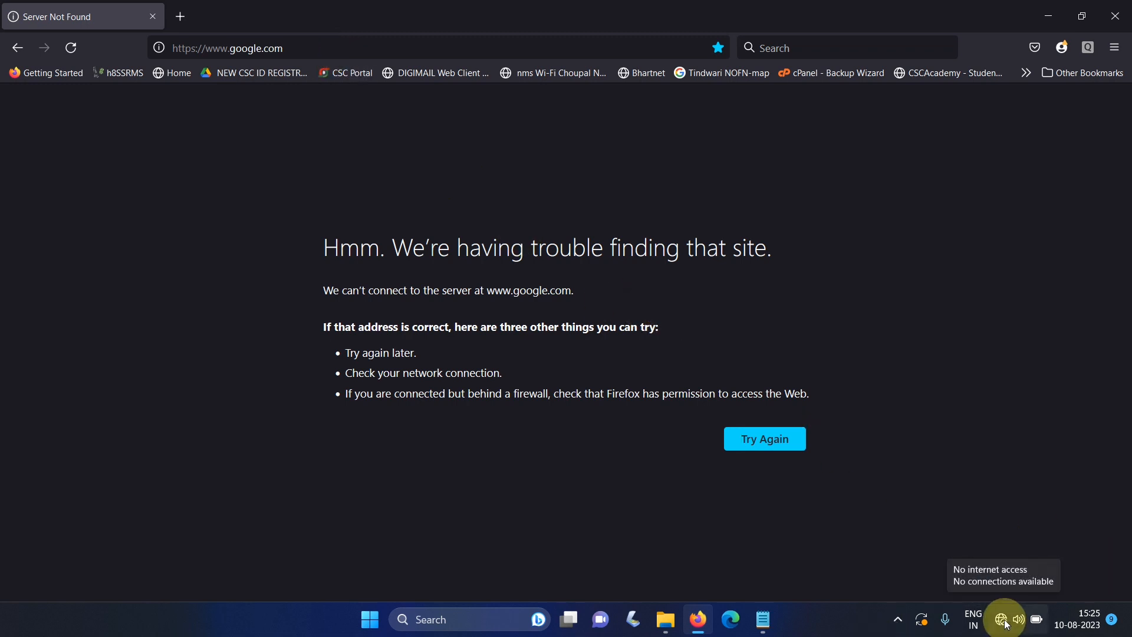
left_click(1005, 622)
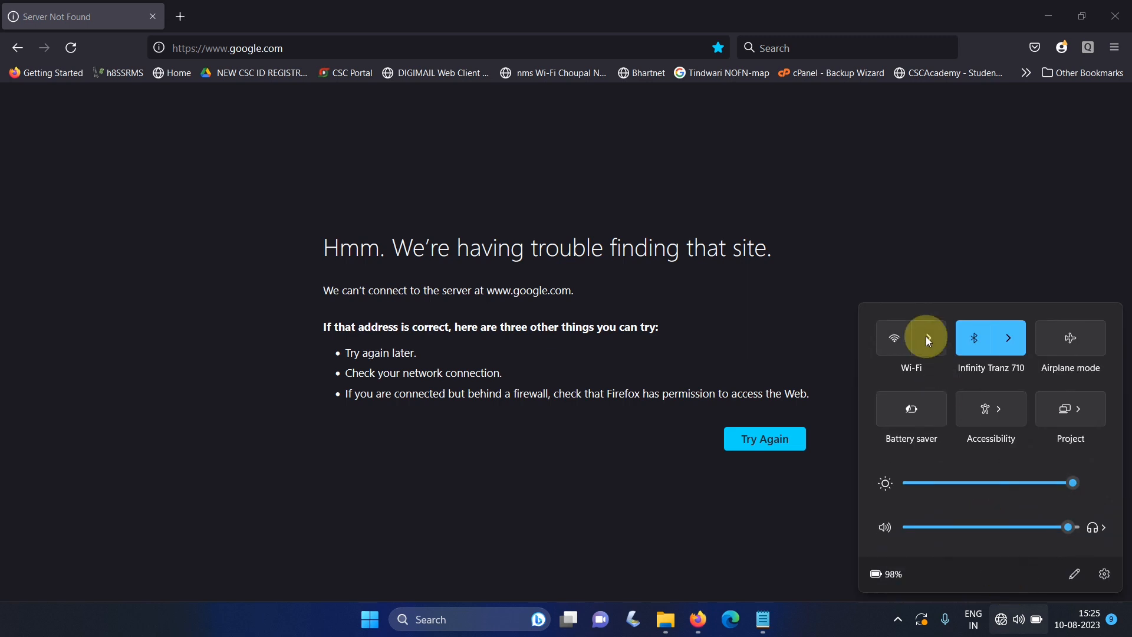
left_click(907, 339)
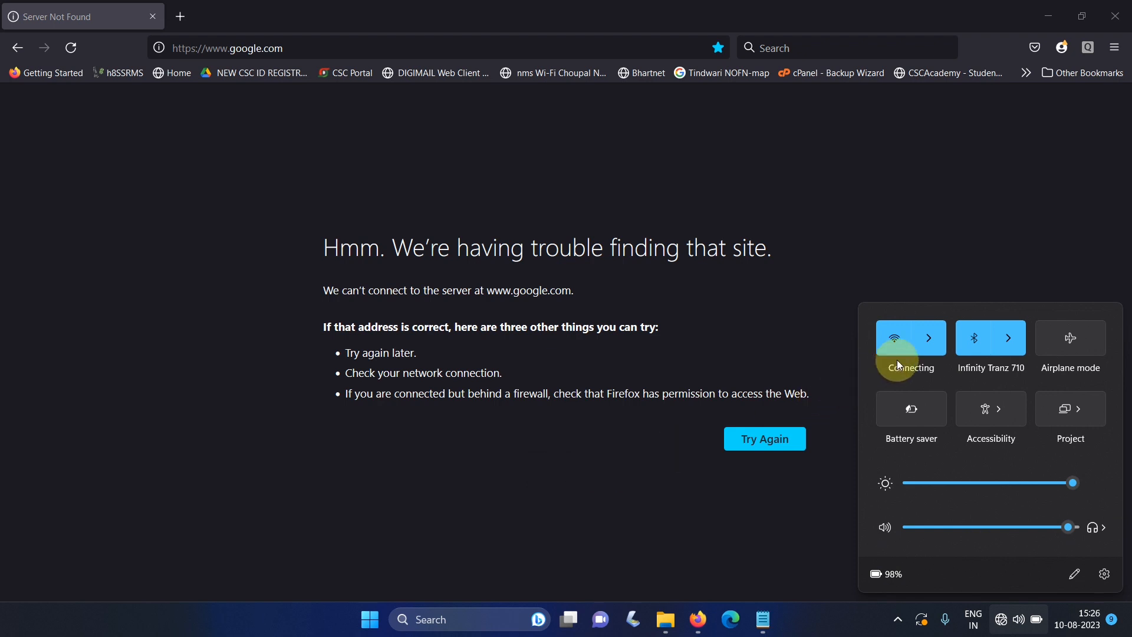
left_click(788, 437)
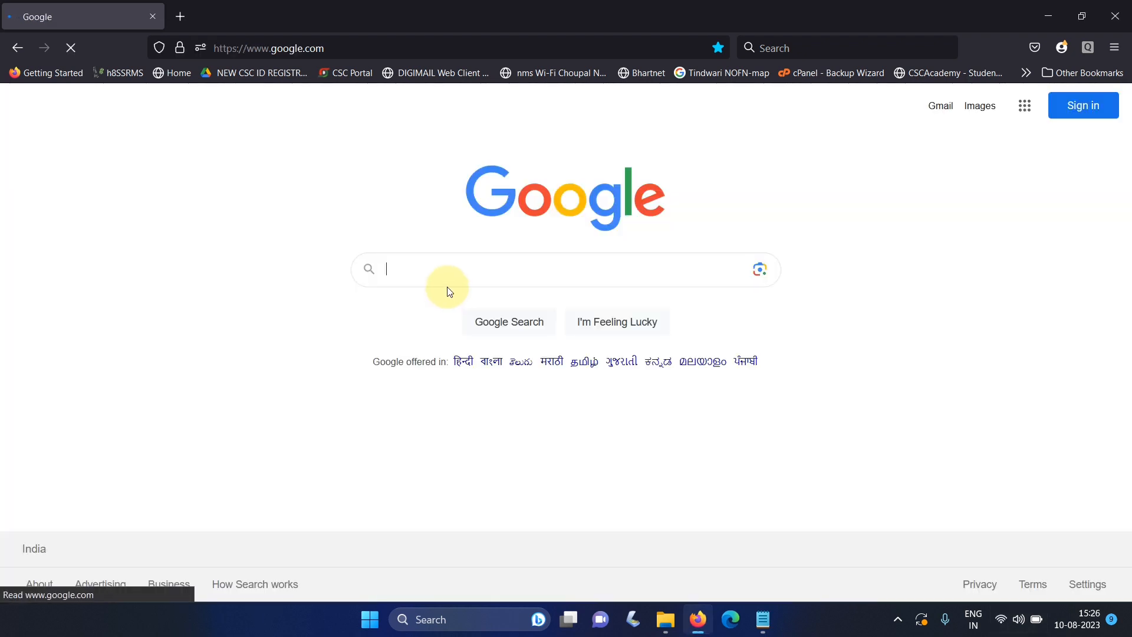
Step: Search Google for wamp server download, visit the SourceForge WampServer page, and return to the results
left_click(412, 269)
type("wampp")
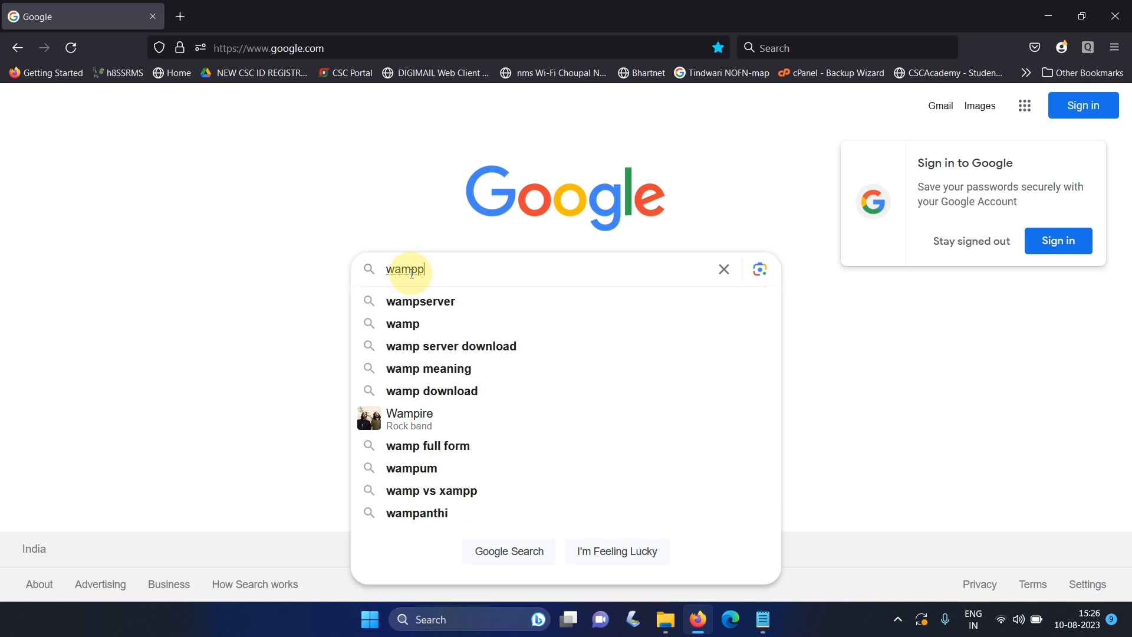
left_click(463, 347)
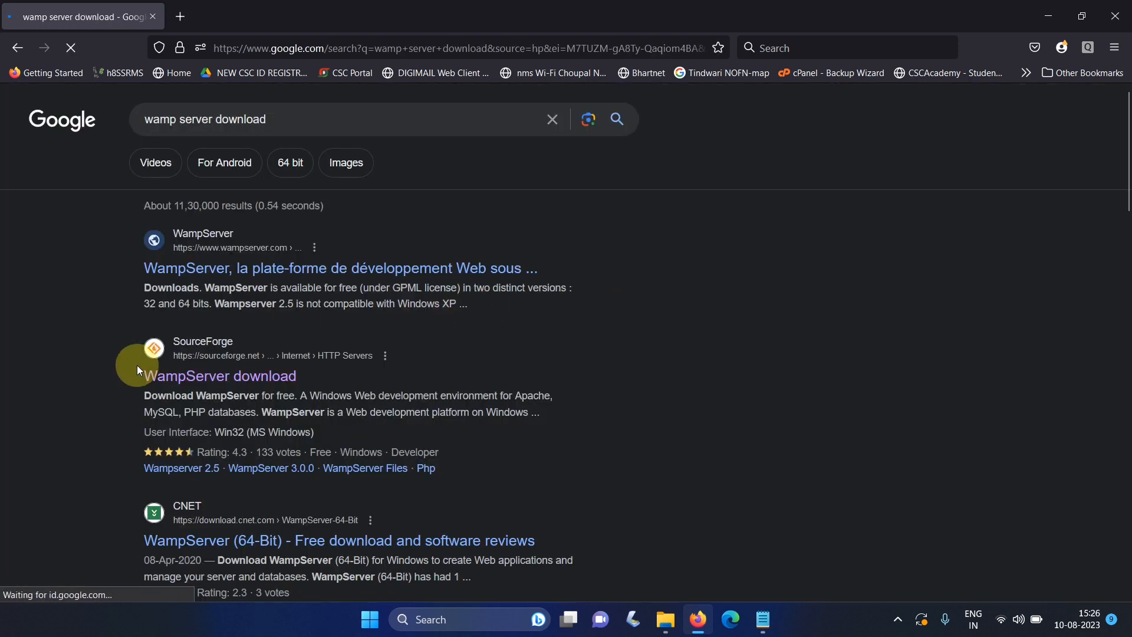
left_click(251, 389)
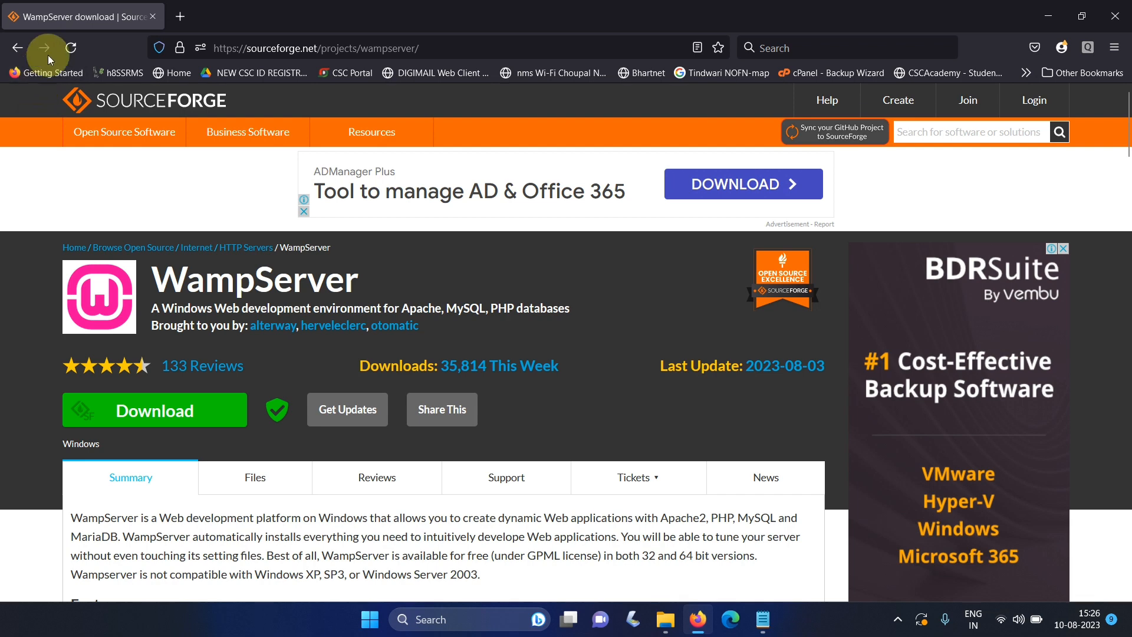
left_click(18, 47)
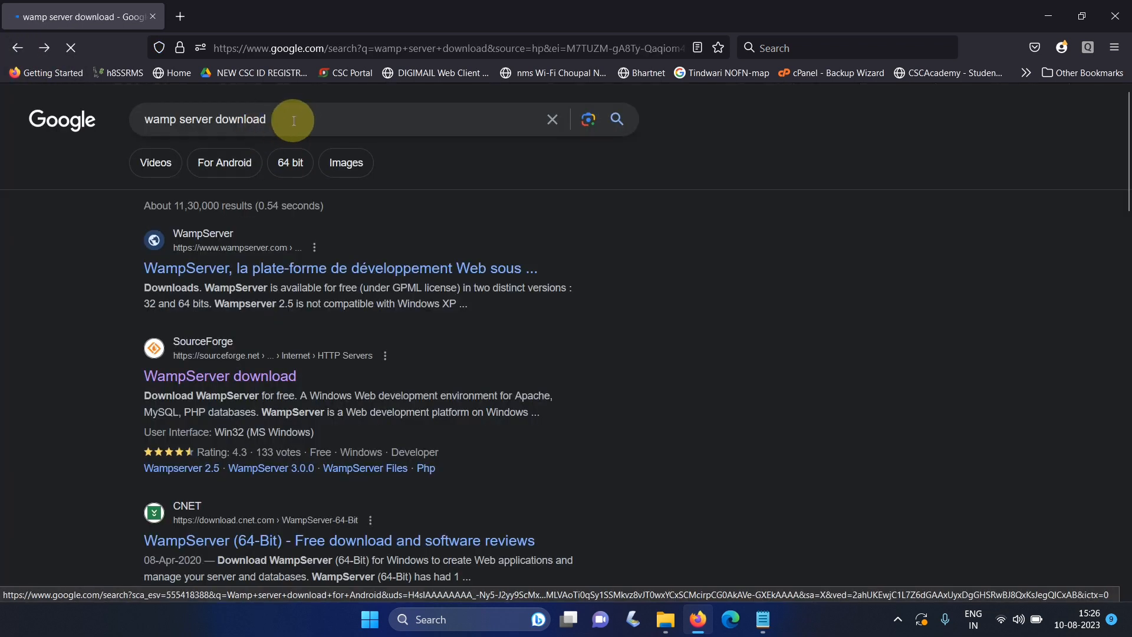
Step: Search for xampp server download, open the Download XAMPP page, and minimize Firefox
left_click_drag(180, 119, 119, 115)
type("xampp")
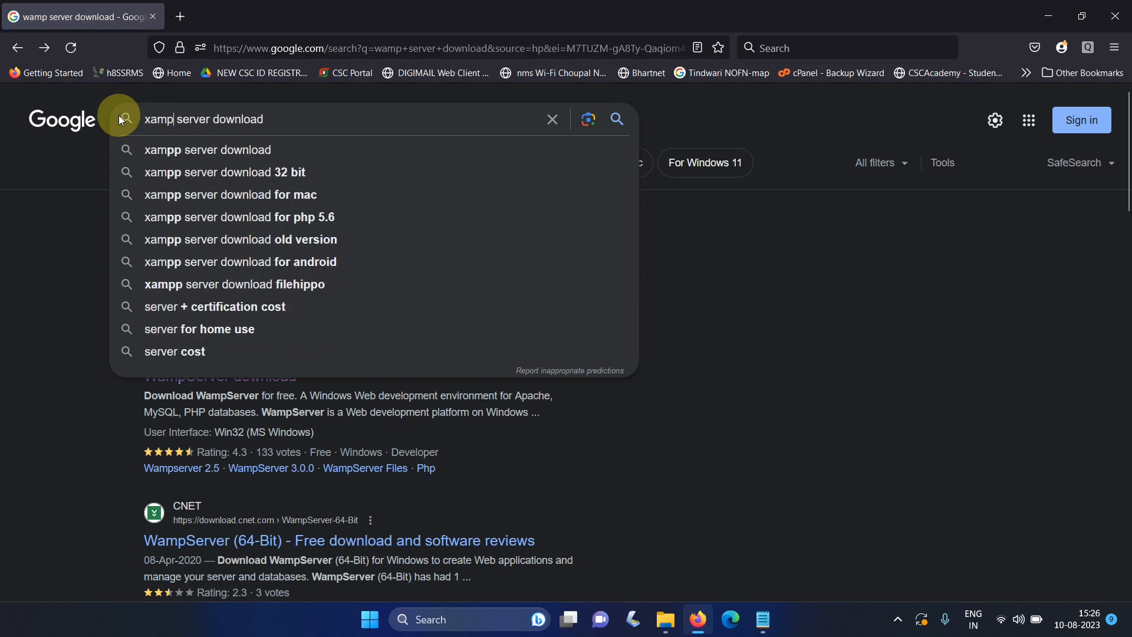
key("Return")
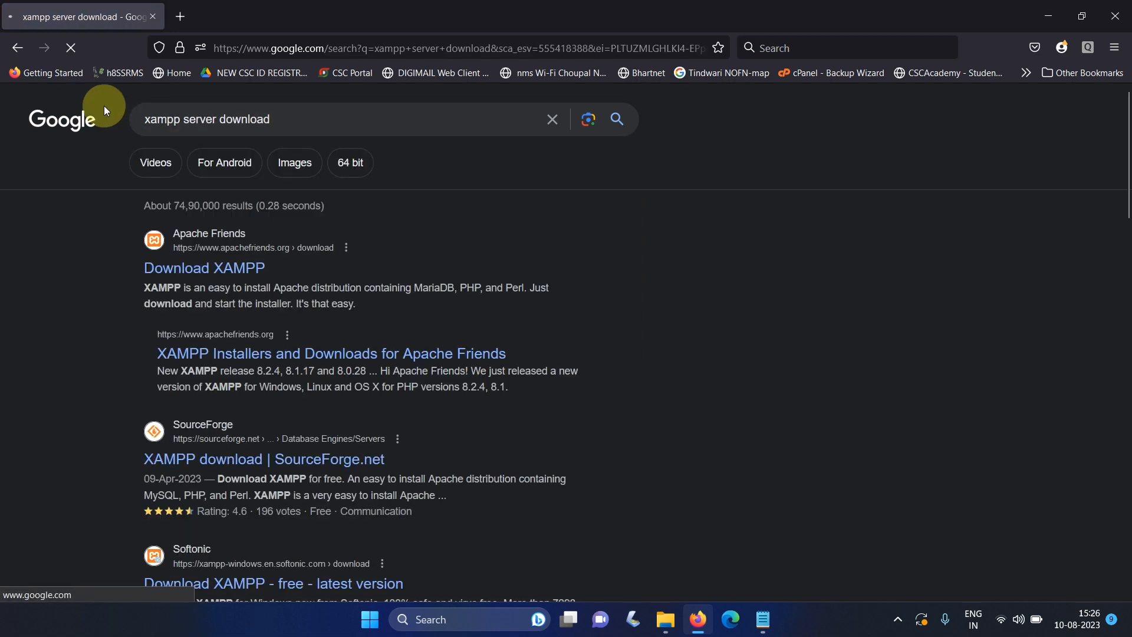
left_click(226, 270)
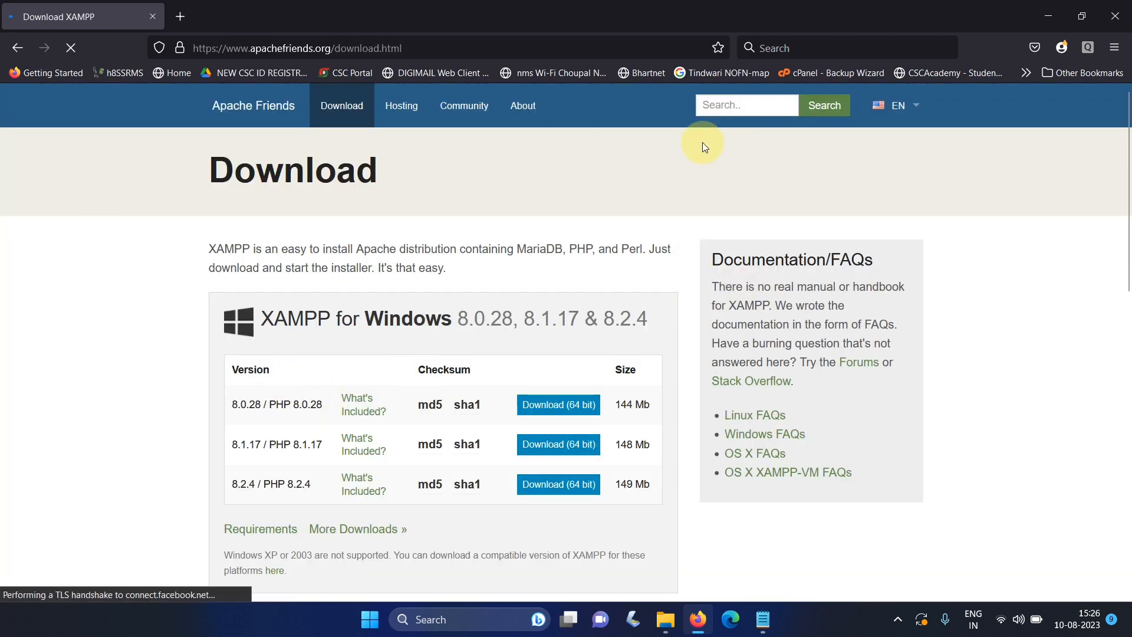
left_click(1048, 16)
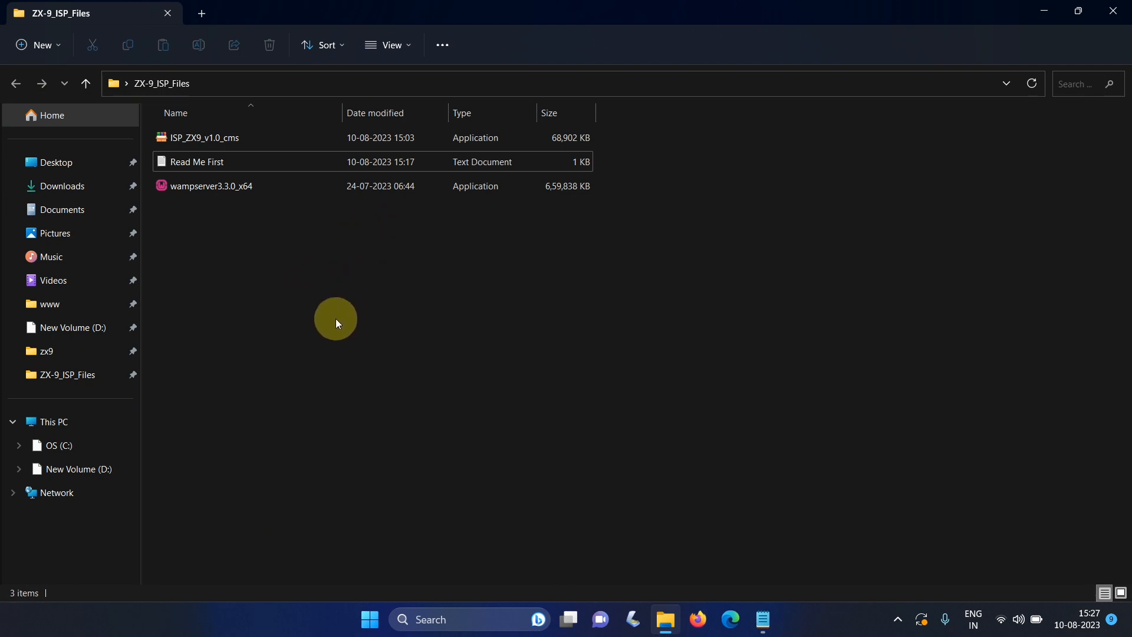
Step: Install wampserver3.3.0_x64 in English with licence accepted, c:\wamp64 location and Wampserver64 shortcuts folder
left_click(207, 189)
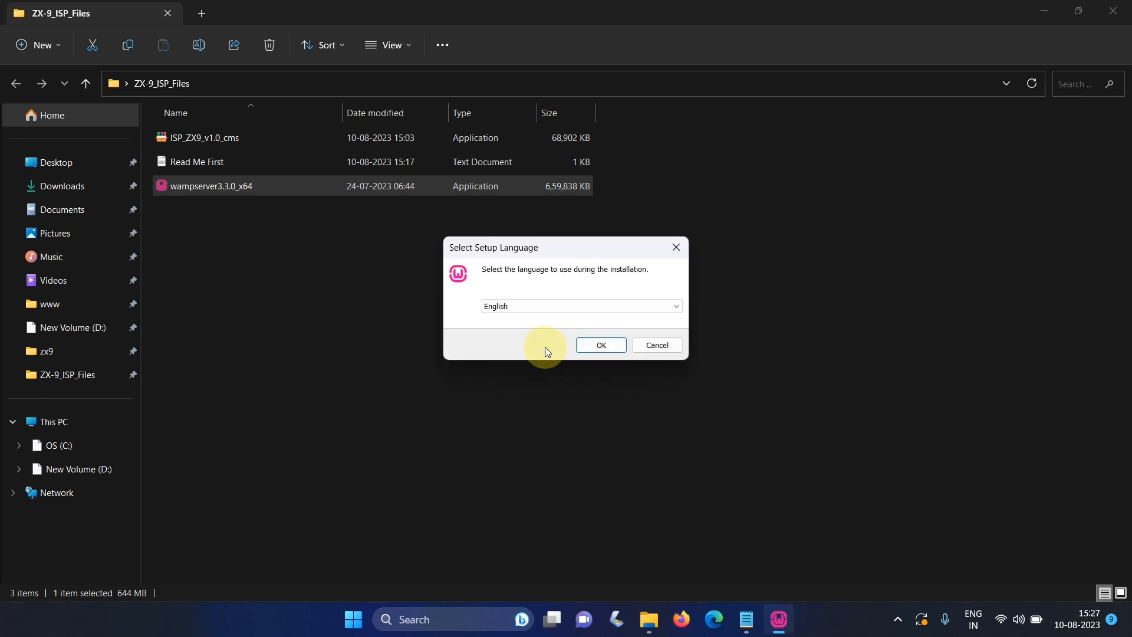
left_click(587, 346)
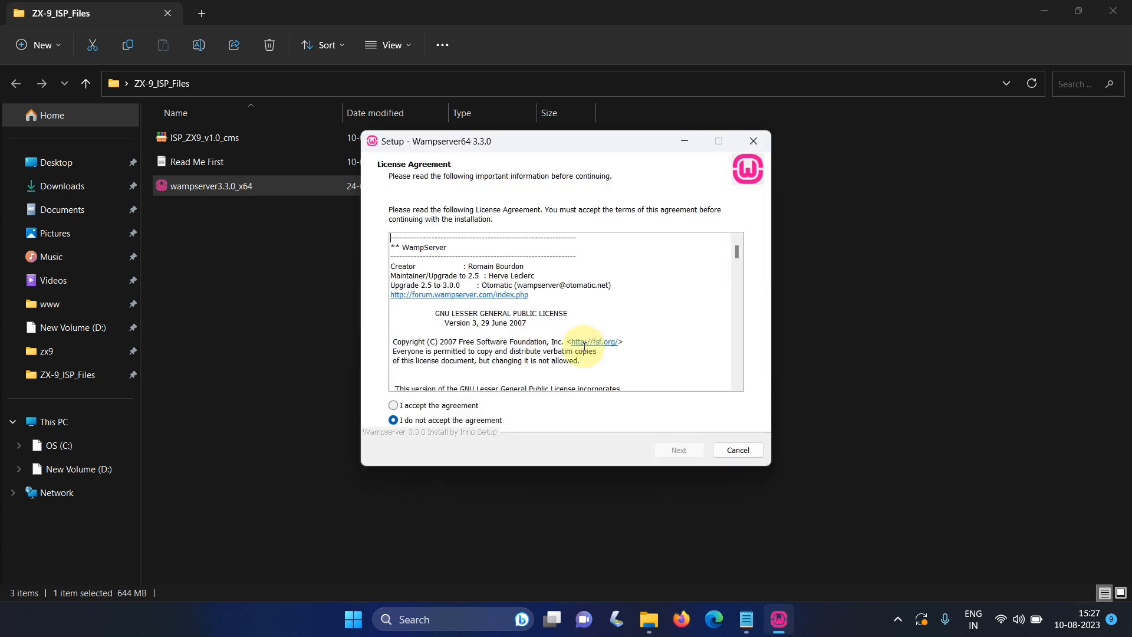
left_click(465, 407)
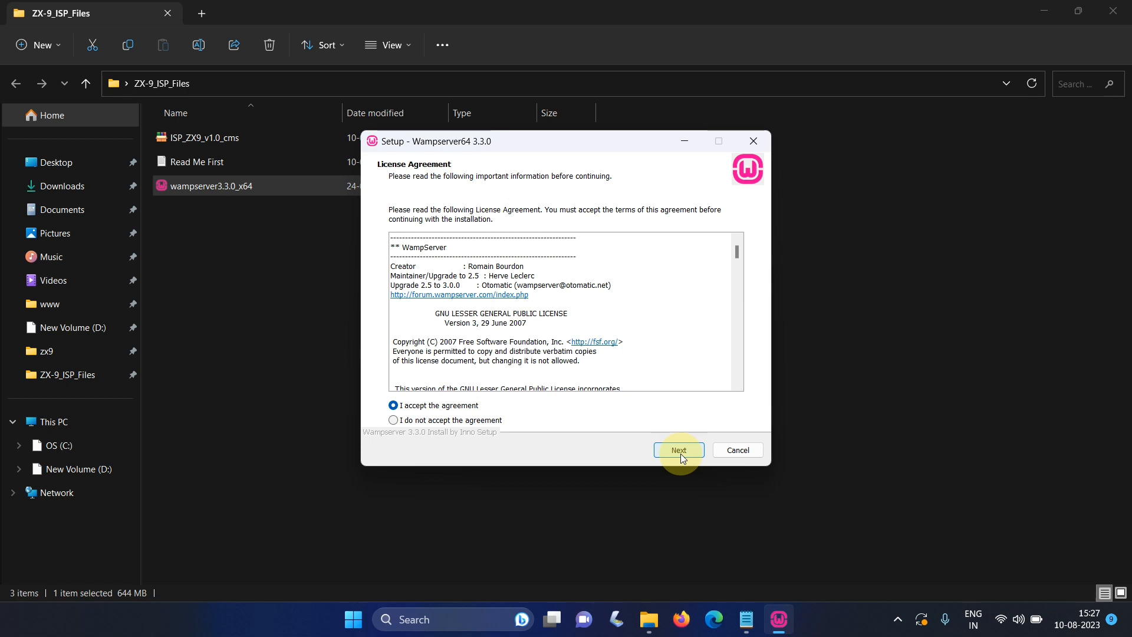
left_click(679, 450)
left_click(678, 449)
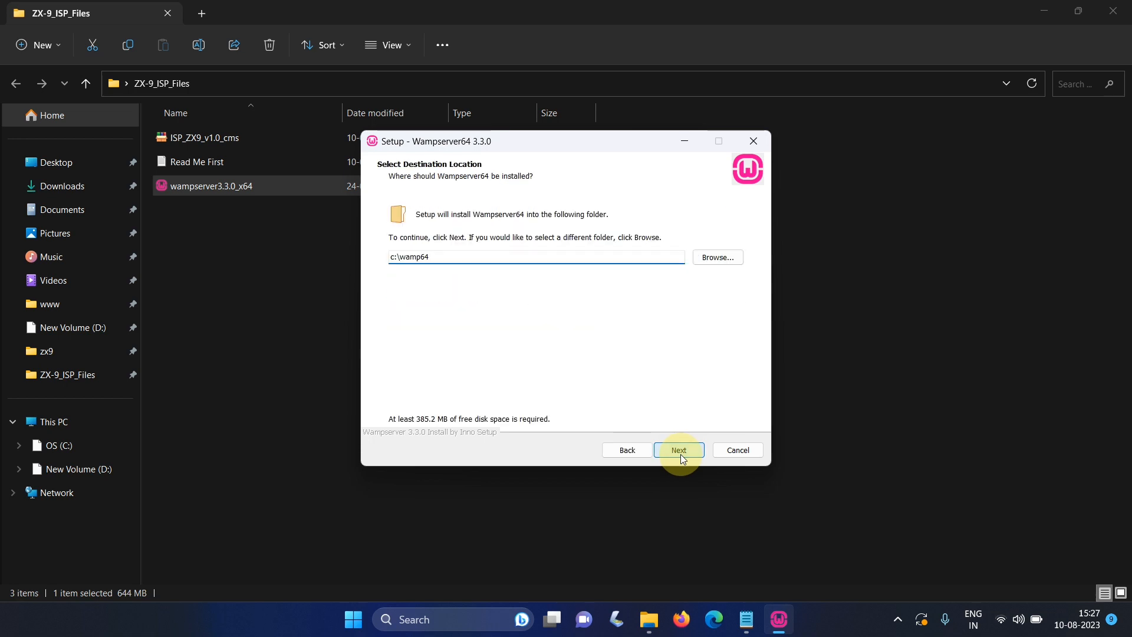
left_click(679, 450)
left_click(679, 450)
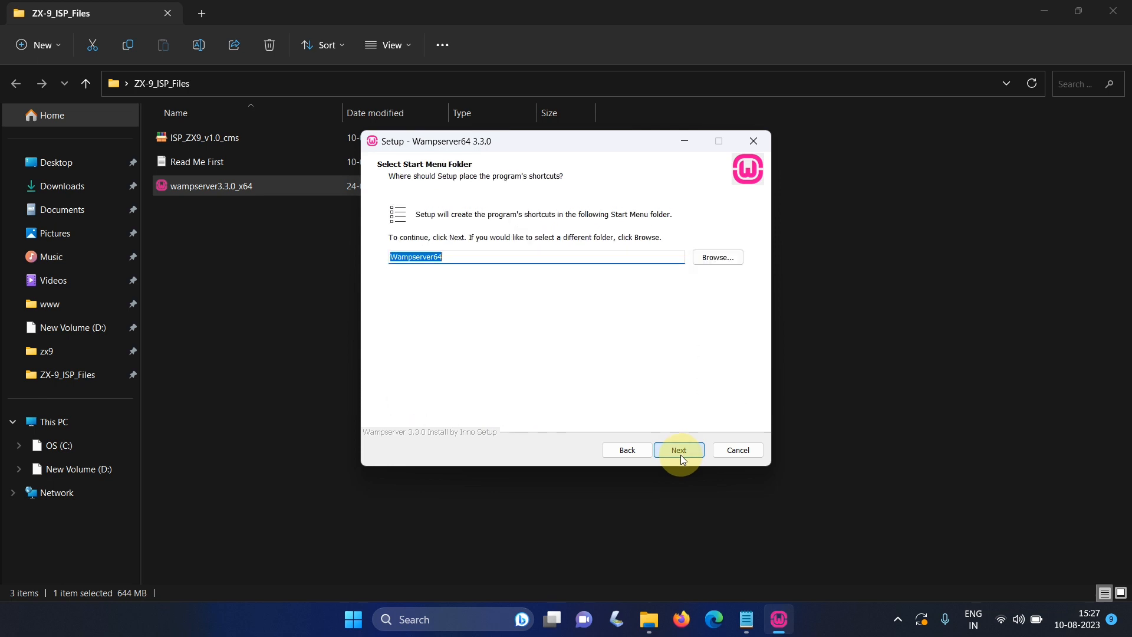
left_click(680, 451)
left_click(679, 453)
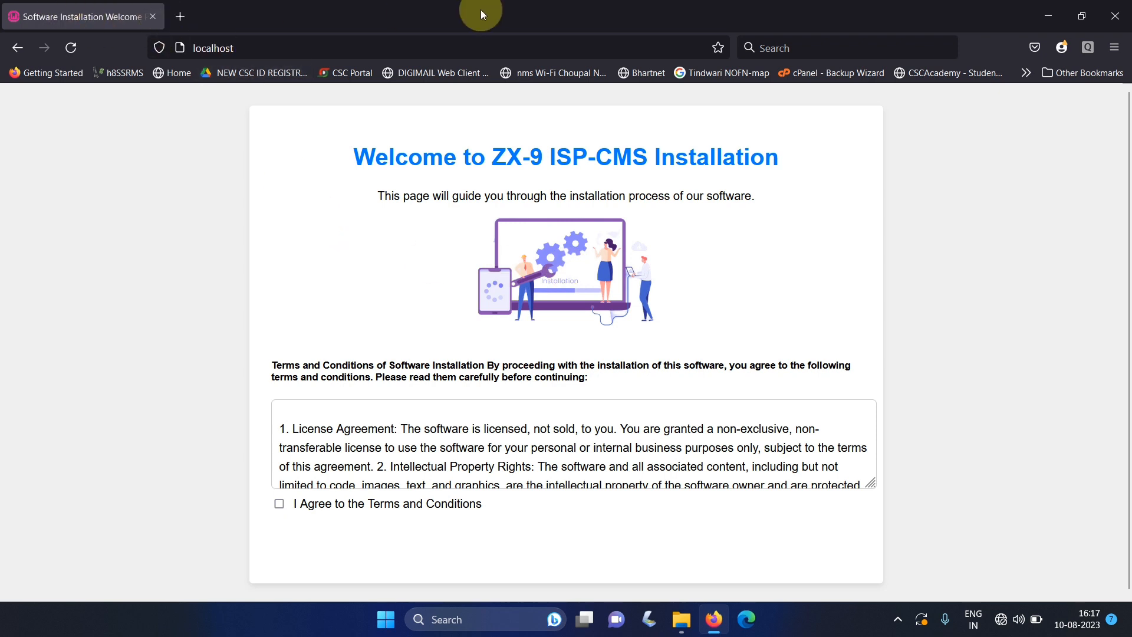
Step: Agree to the ZX-9 ISP-CMS terms at localhost and run the installation
left_click(214, 47)
double_click(196, 46)
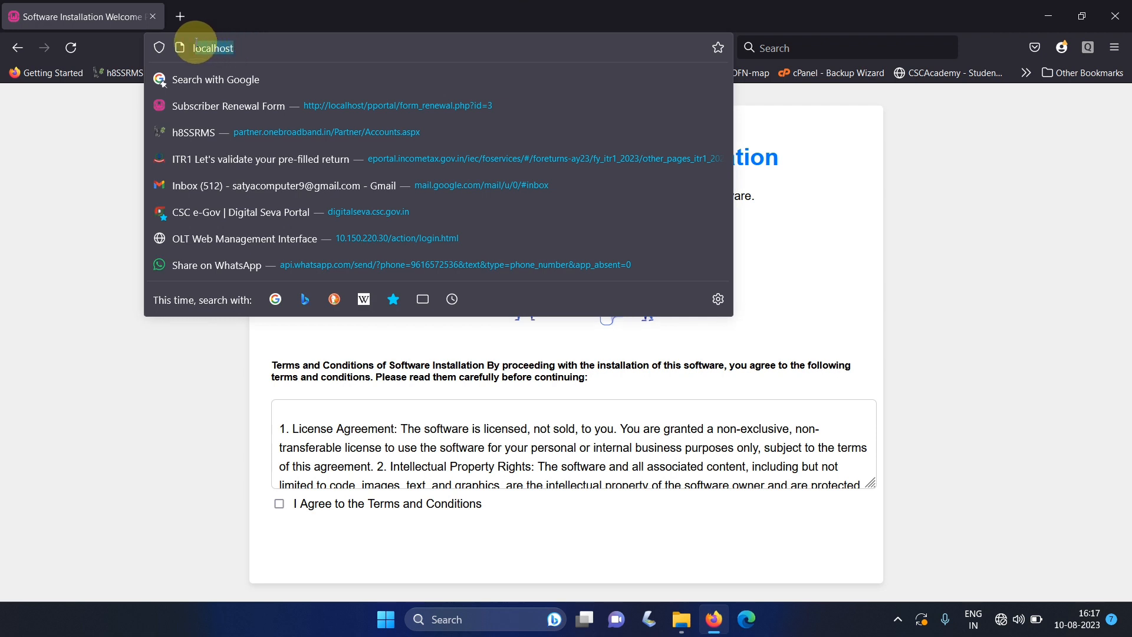
left_click(94, 161)
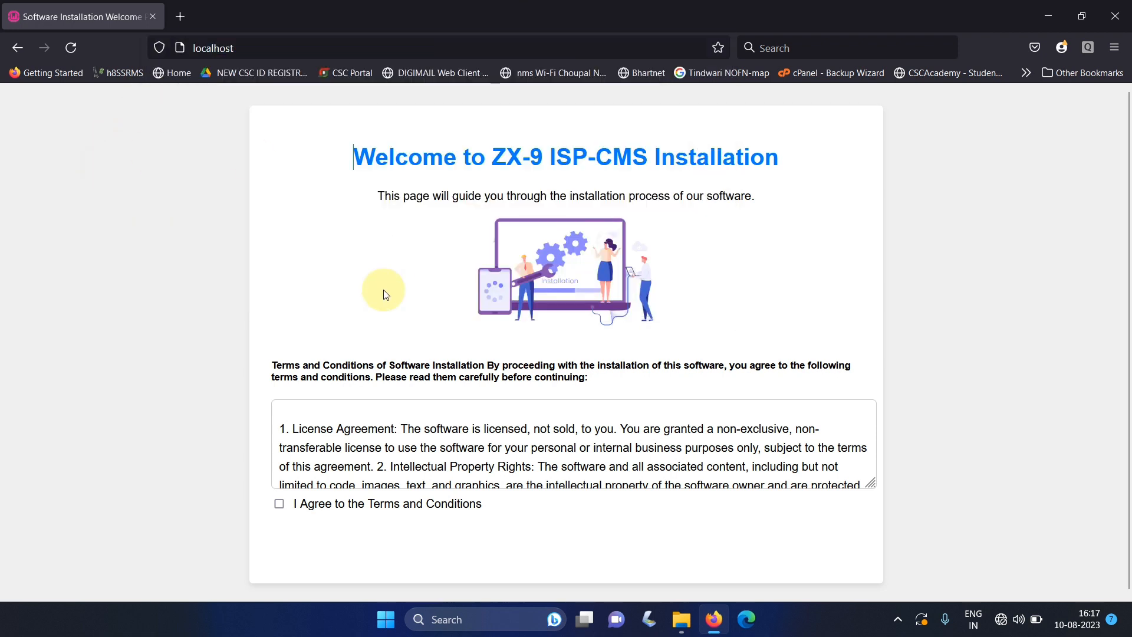
left_click(279, 504)
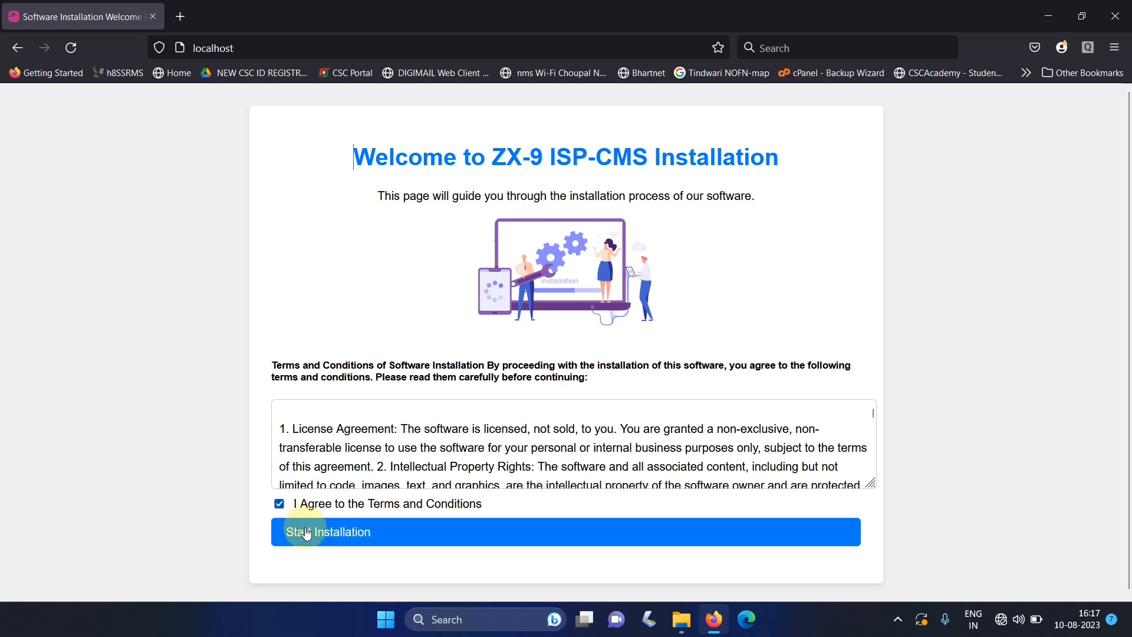
left_click(321, 537)
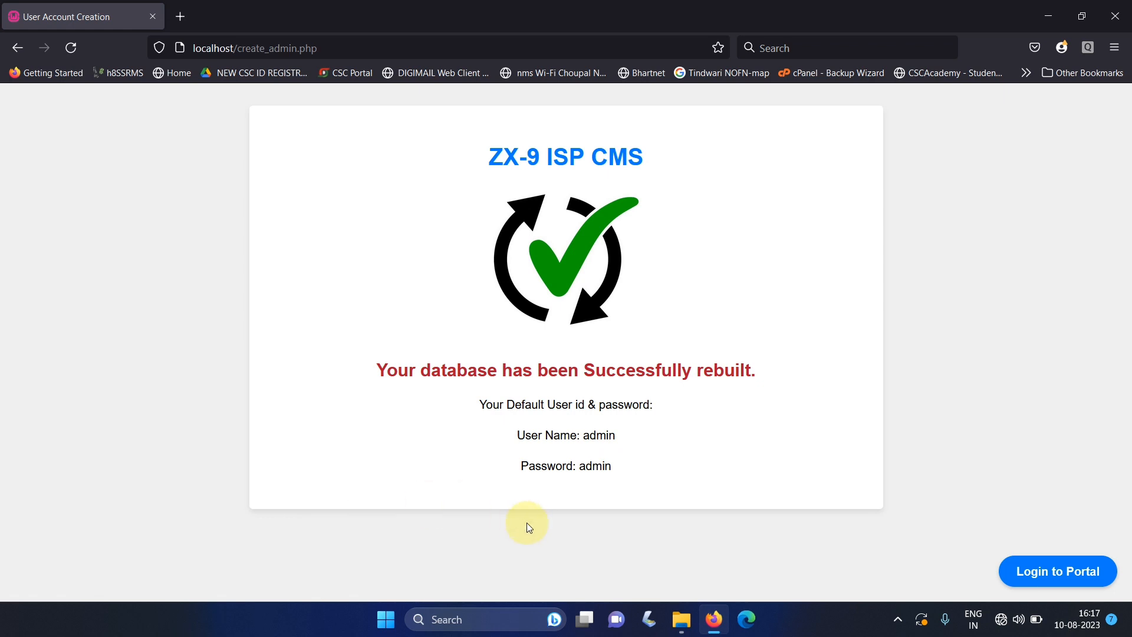
Step: Highlight the displayed default admin User Name and Password lines to note them
left_click_drag(517, 438, 606, 484)
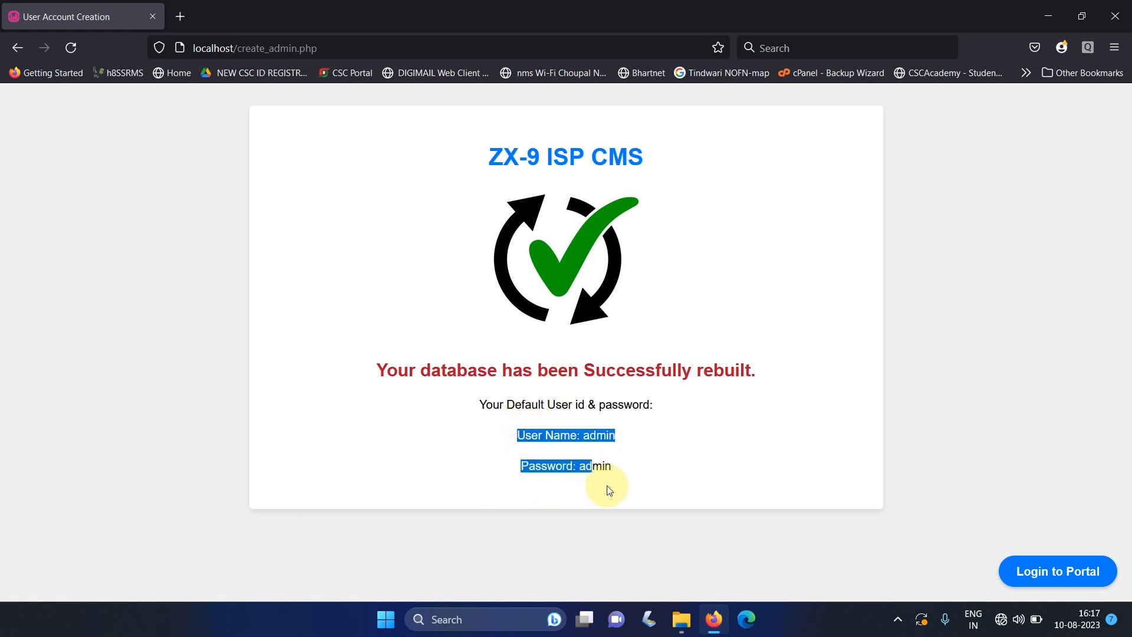
left_click(630, 487)
left_click_drag(512, 433, 639, 480)
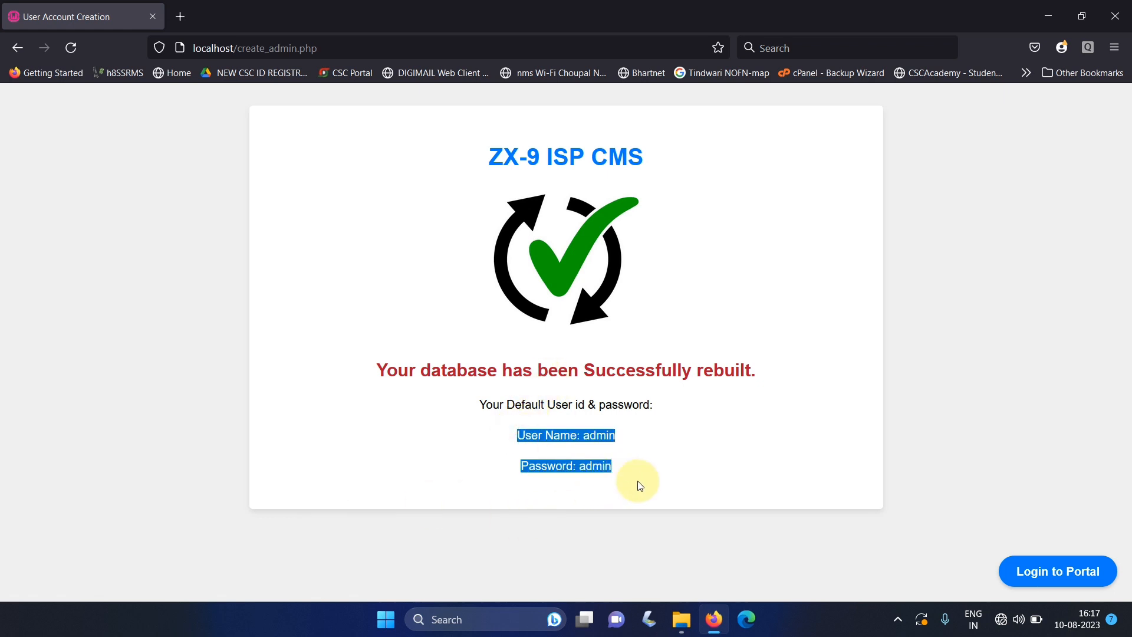
left_click(667, 482)
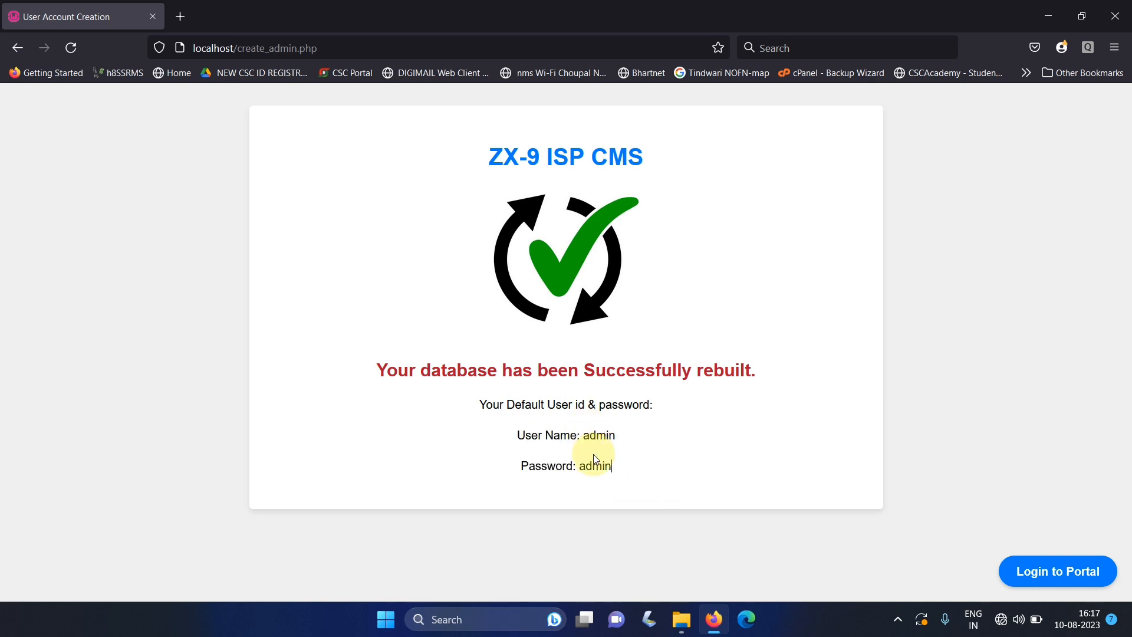
Step: Log in to the portal as admin with the default password and acknowledge Login Success
left_click(1044, 579)
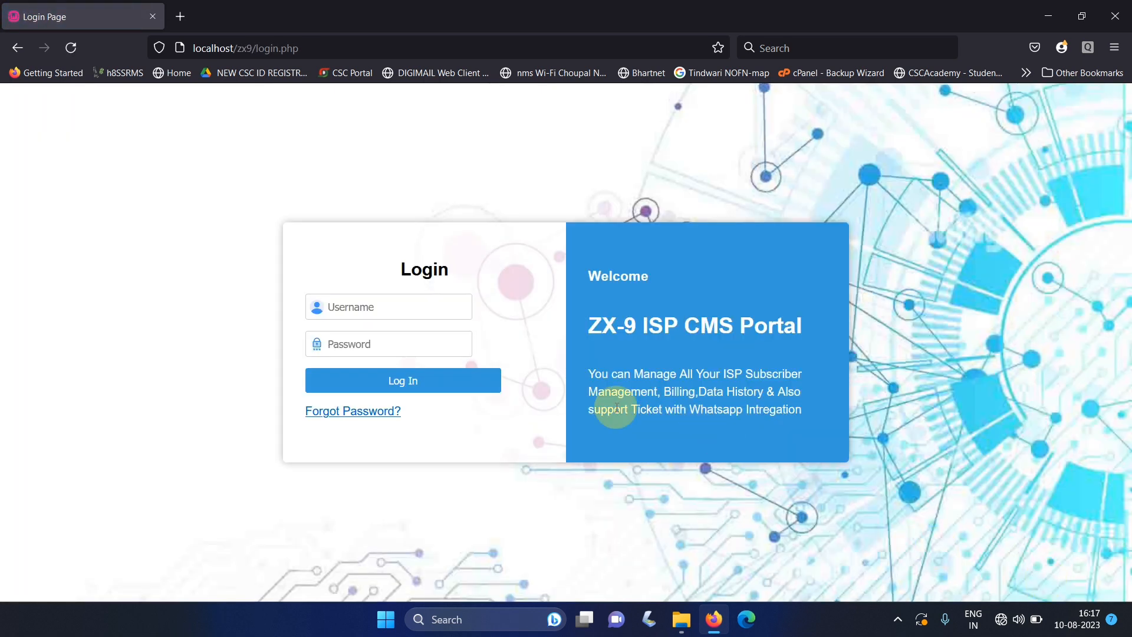
left_click(398, 313)
type("ad")
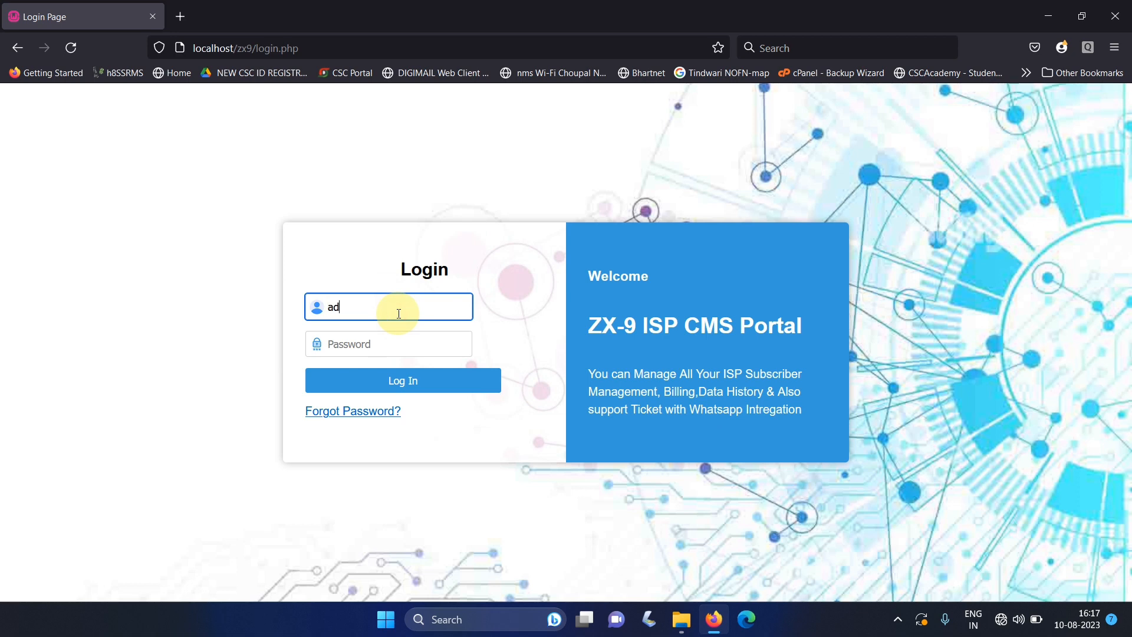
type("min")
key("Tab")
type("a")
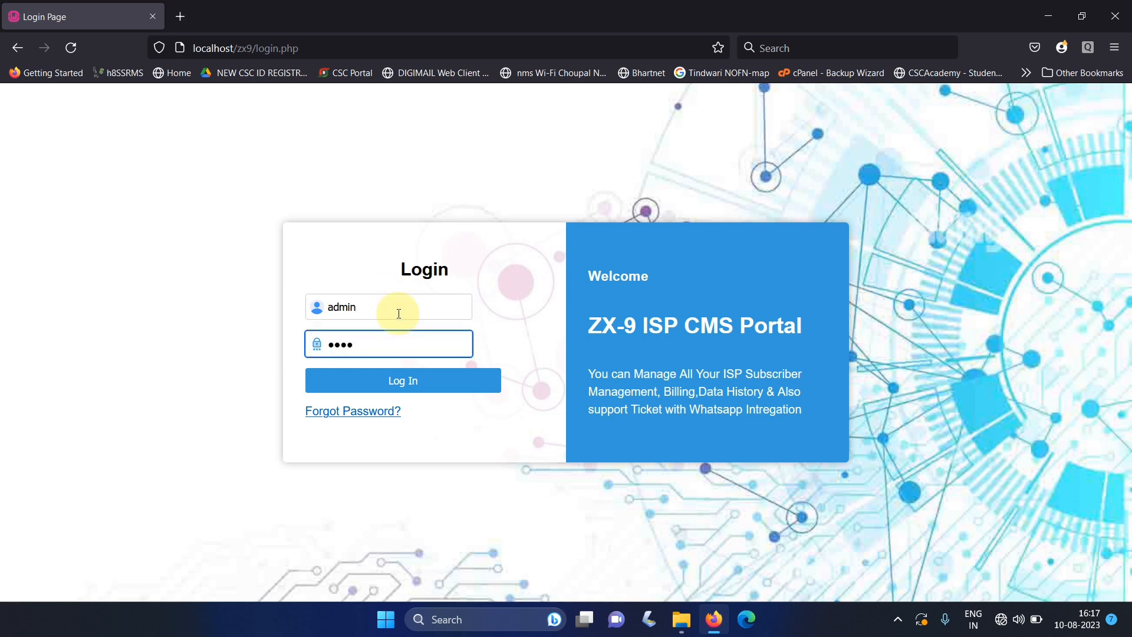
left_click(405, 381)
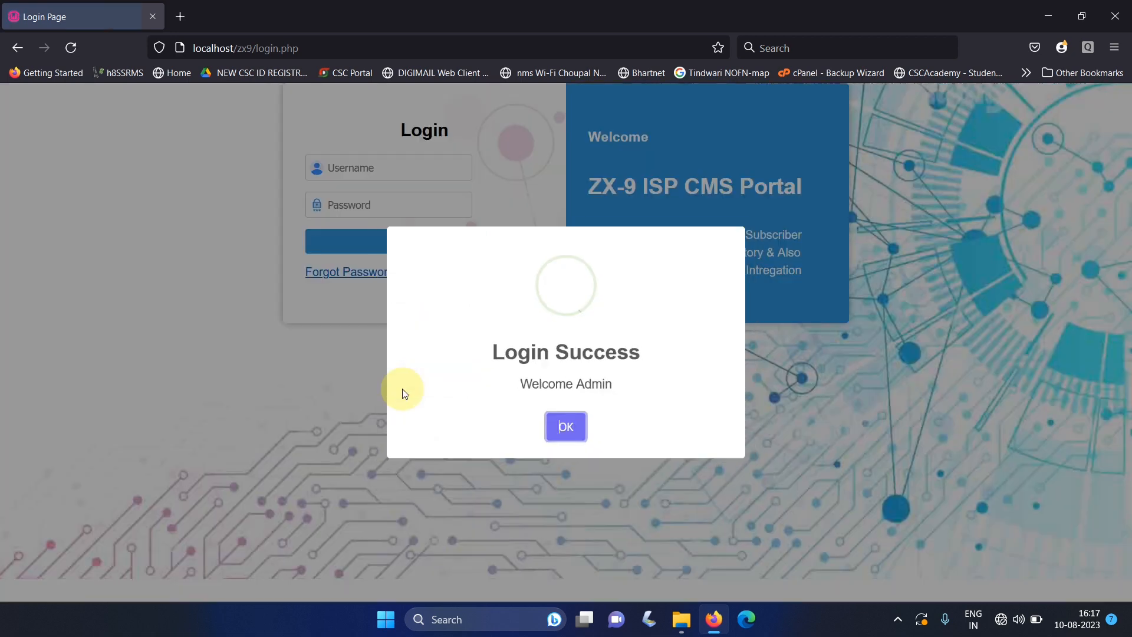
left_click(563, 432)
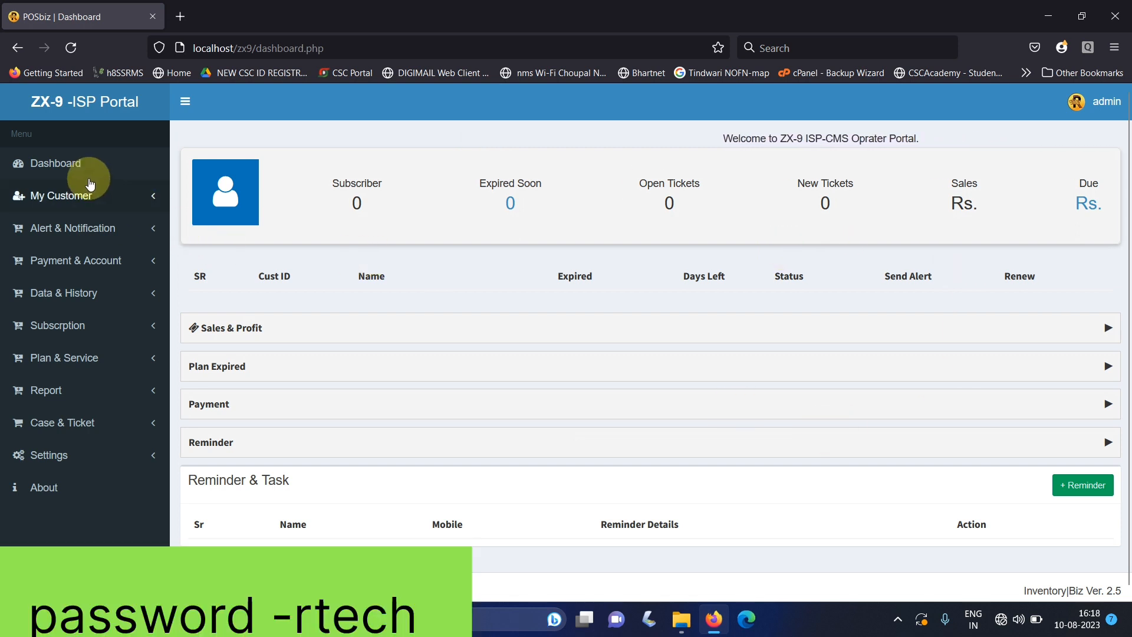
left_click(58, 168)
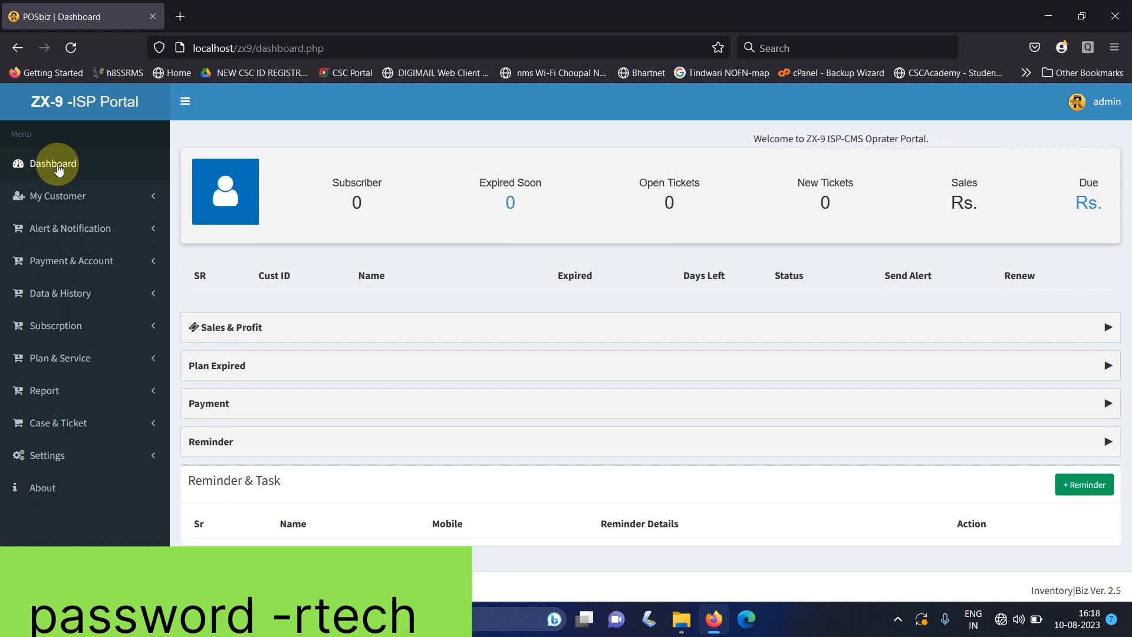
left_click(48, 202)
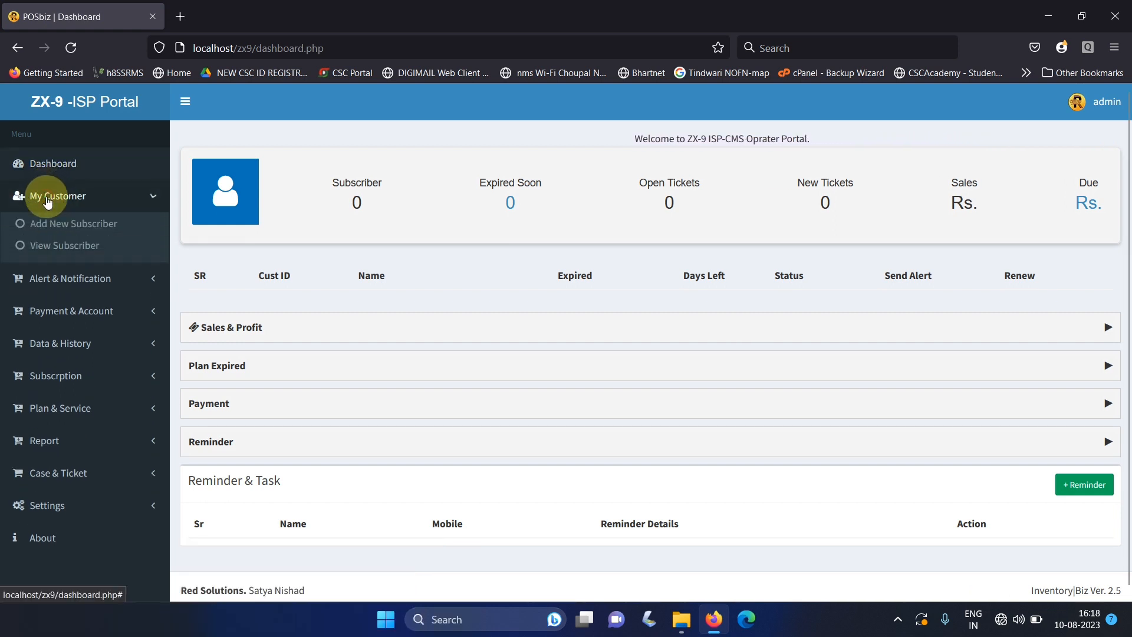
Step: Open Add New Subscriber and generate a customer ID
left_click(60, 230)
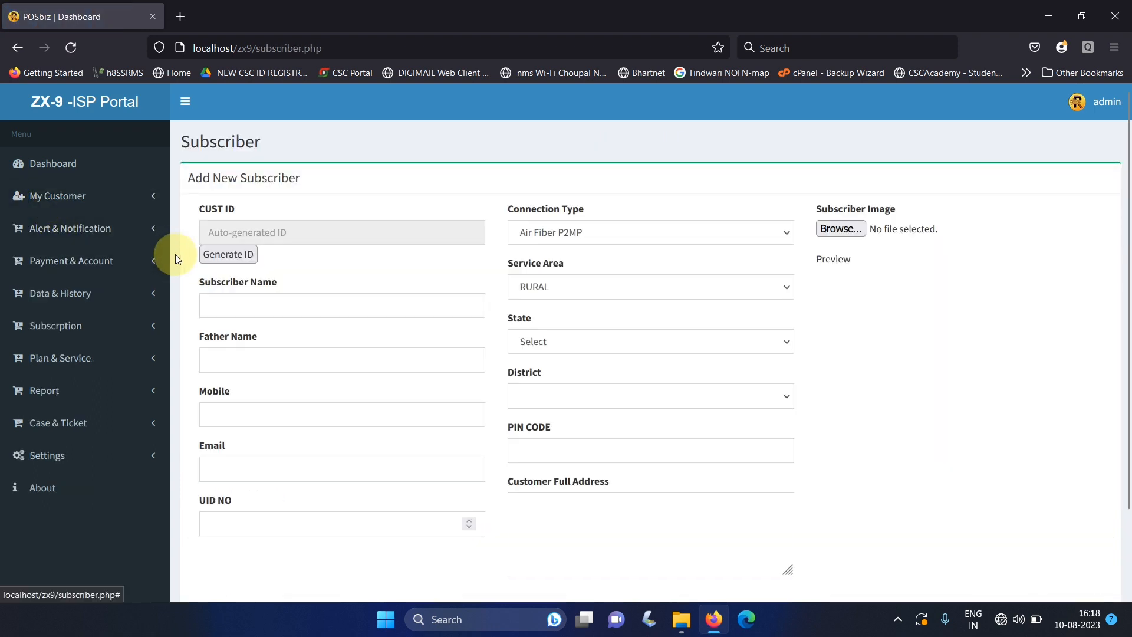
left_click(233, 258)
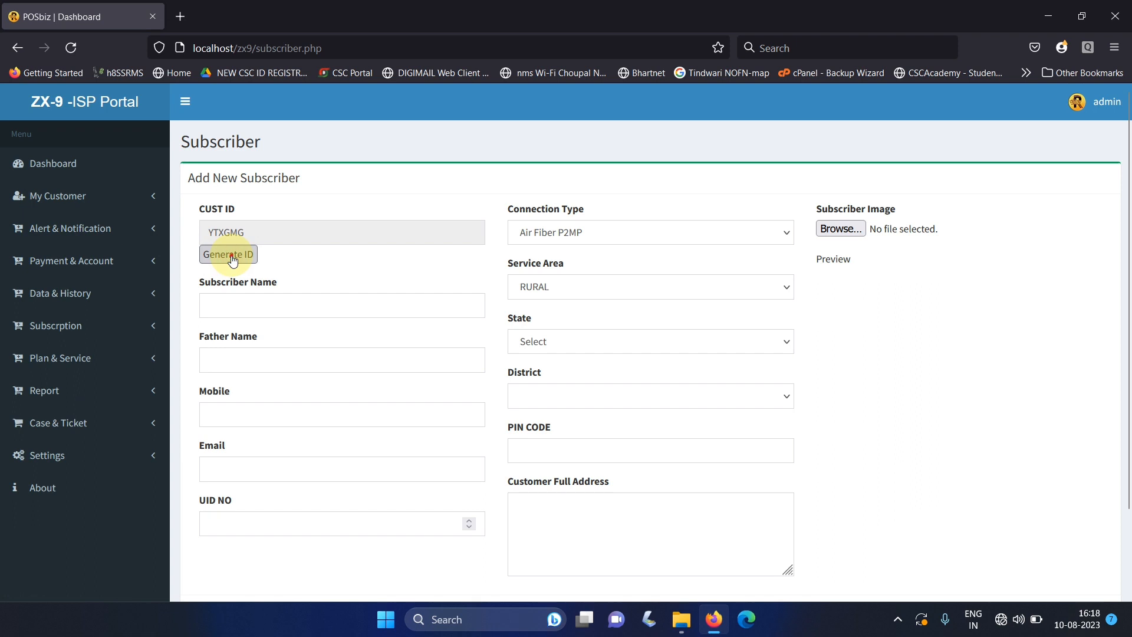
left_click(232, 258)
left_click(232, 258)
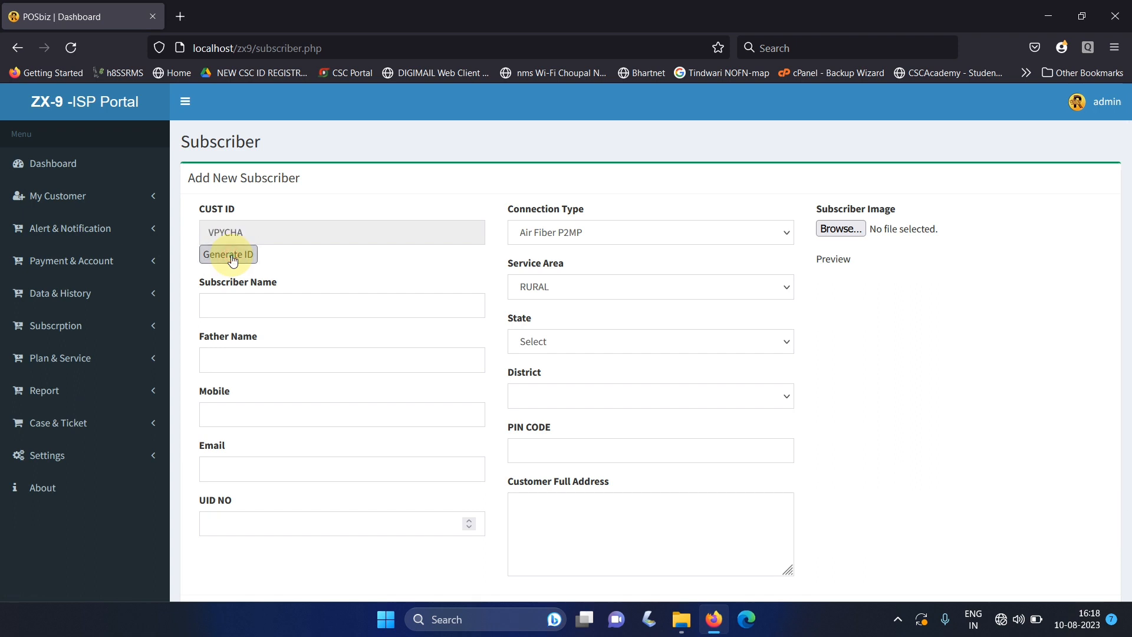
Step: Fill in the subscriber's name, father's name, mobile, corrected e-mail and UID number
left_click(254, 298)
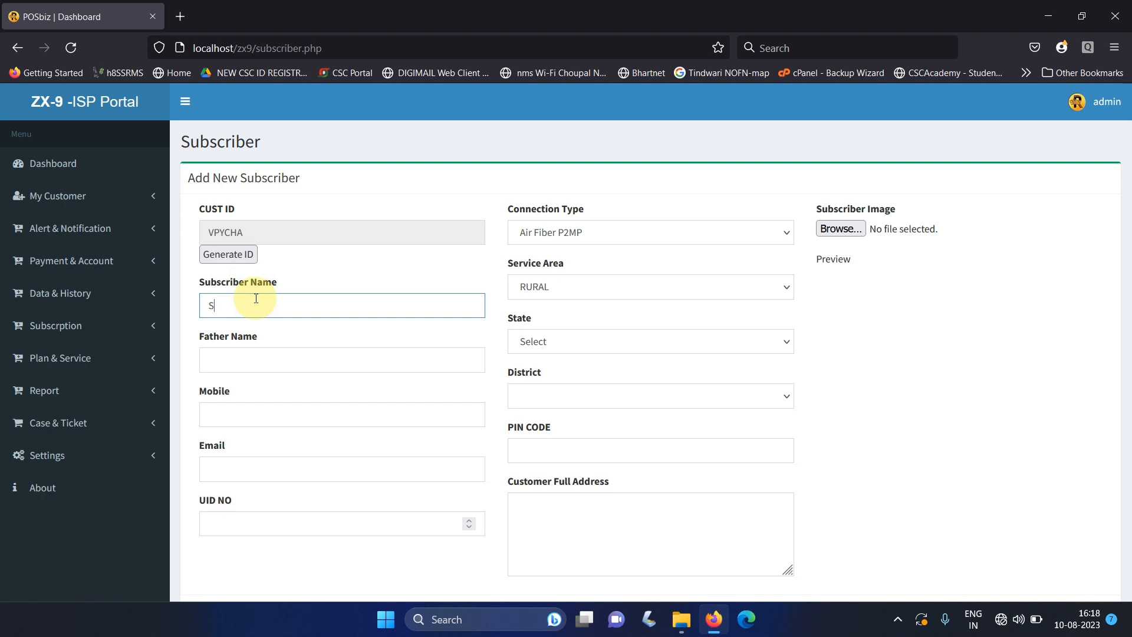
key("Tab")
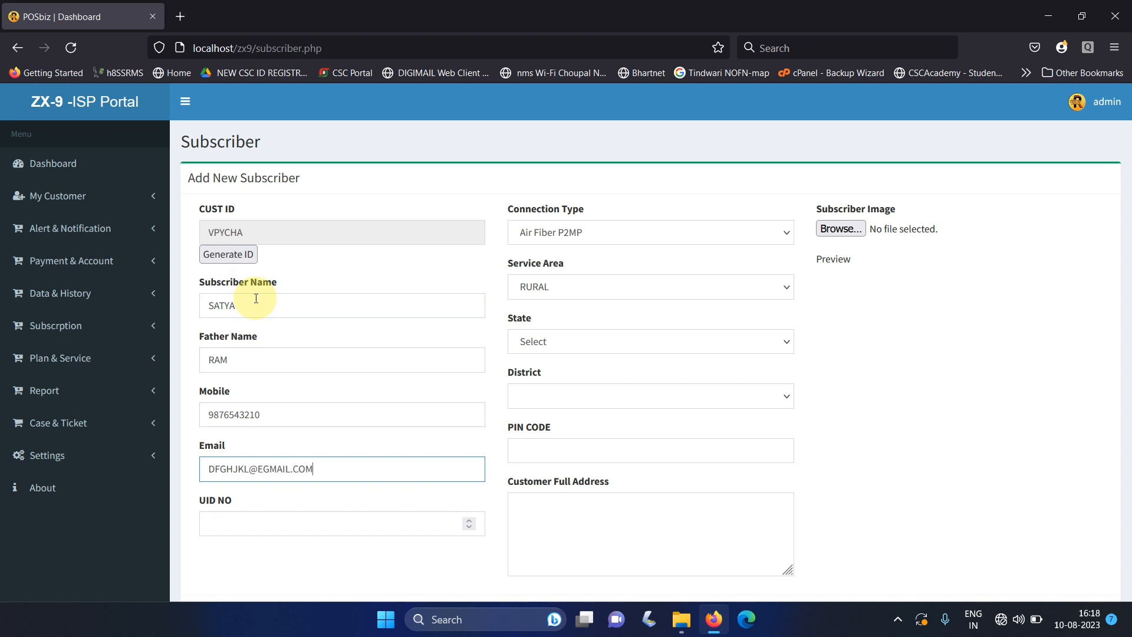
key("ctrl+a")
type("r")
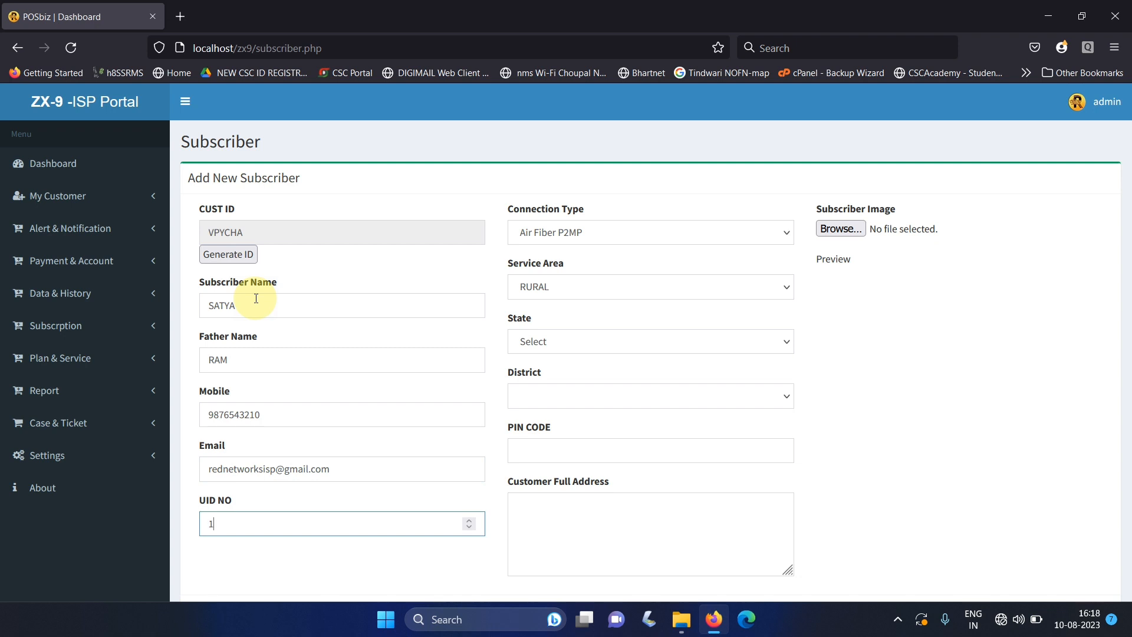
key("Tab")
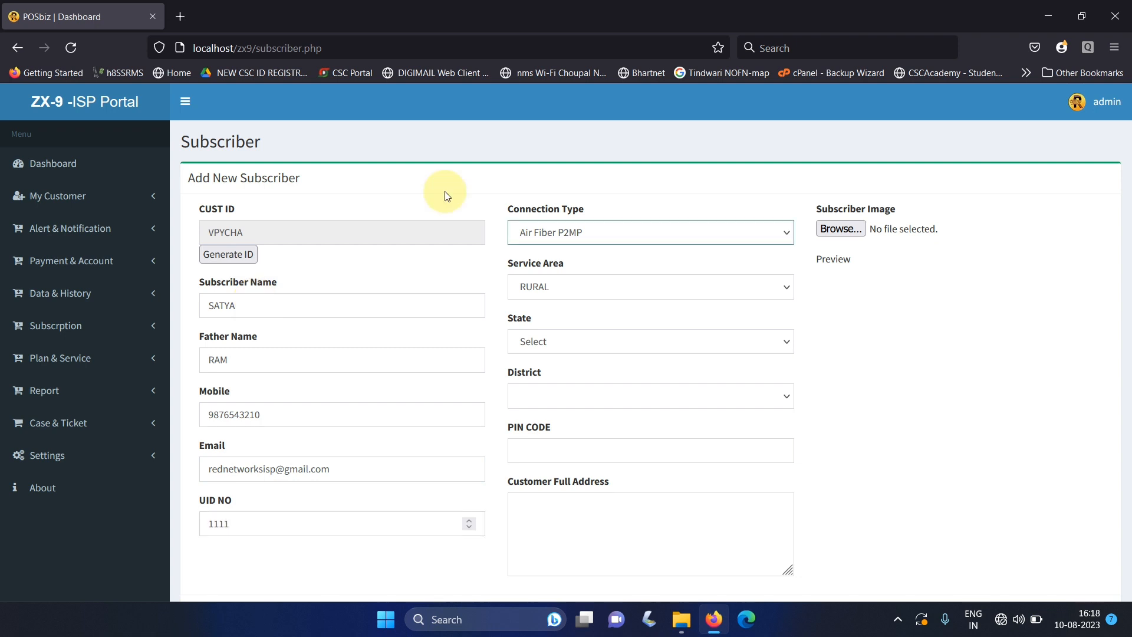
Step: Set connection type FTTH, area RURAL, state Andhra Pradesh and district Visakhapatnam
left_click(593, 233)
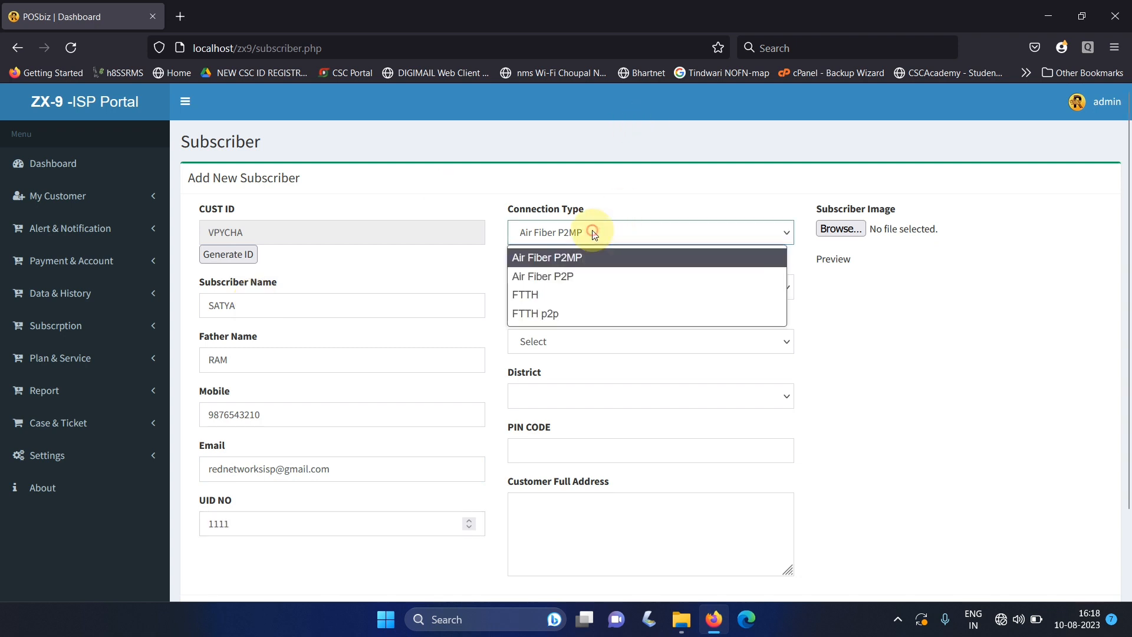
left_click(576, 294)
left_click(592, 288)
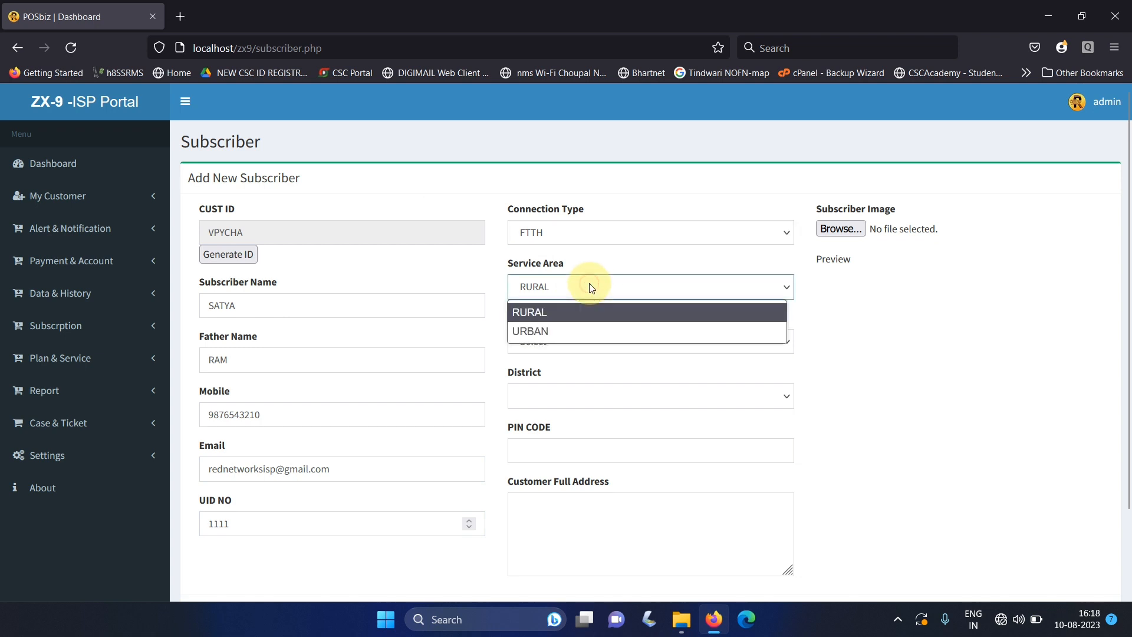
left_click(581, 310)
left_click(578, 344)
left_click(577, 385)
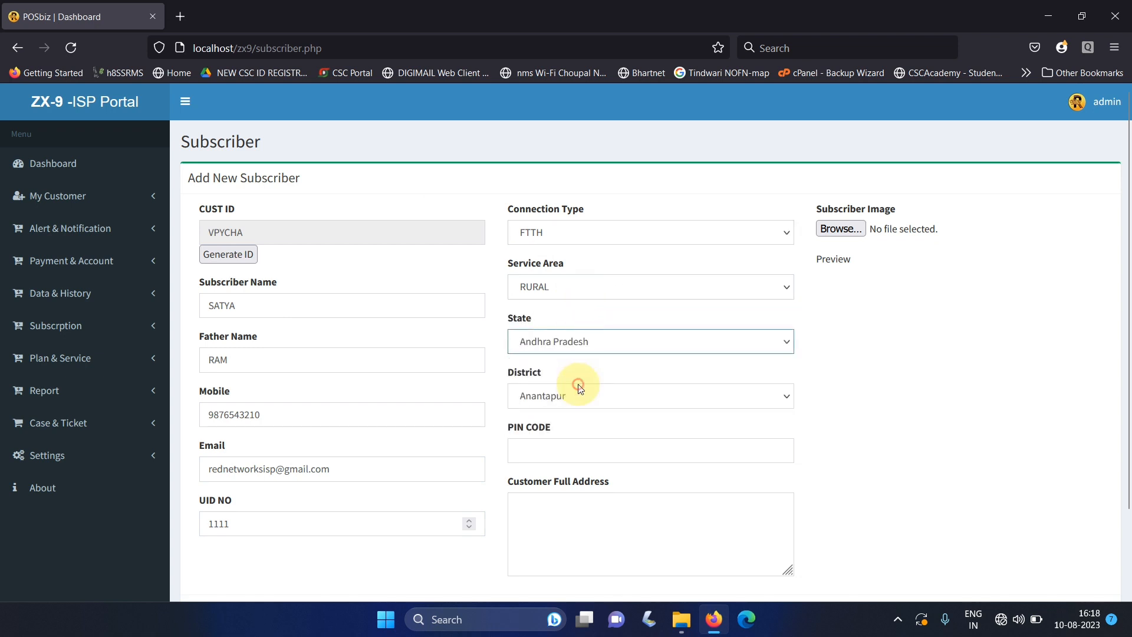
left_click(576, 396)
left_click(559, 334)
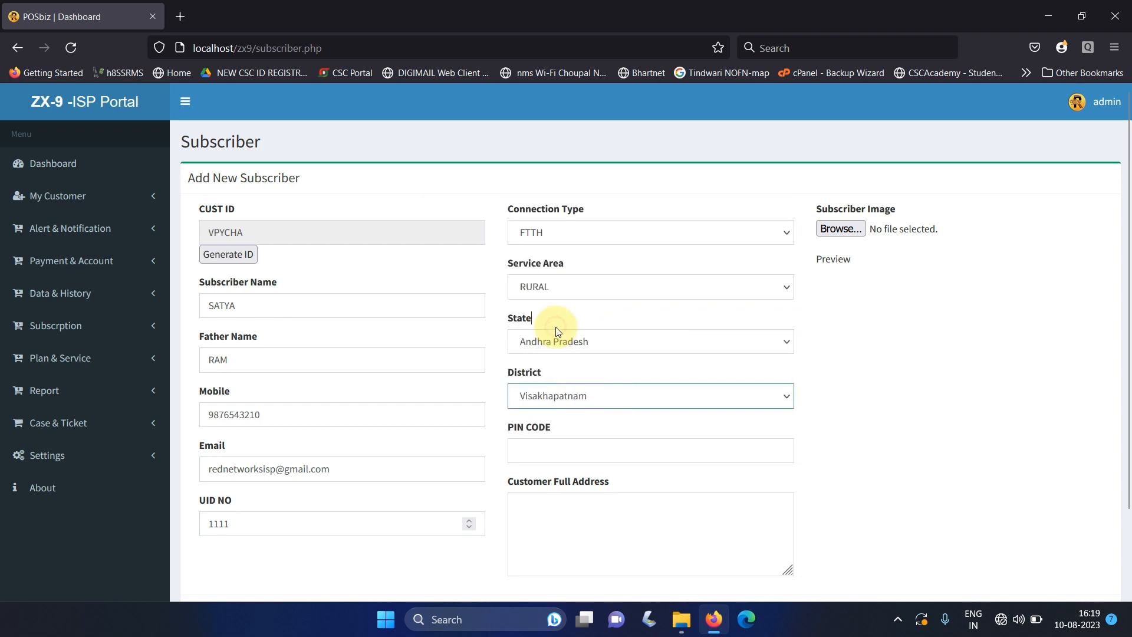
Step: Enter the subscriber's PIN code and full address
left_click(593, 460)
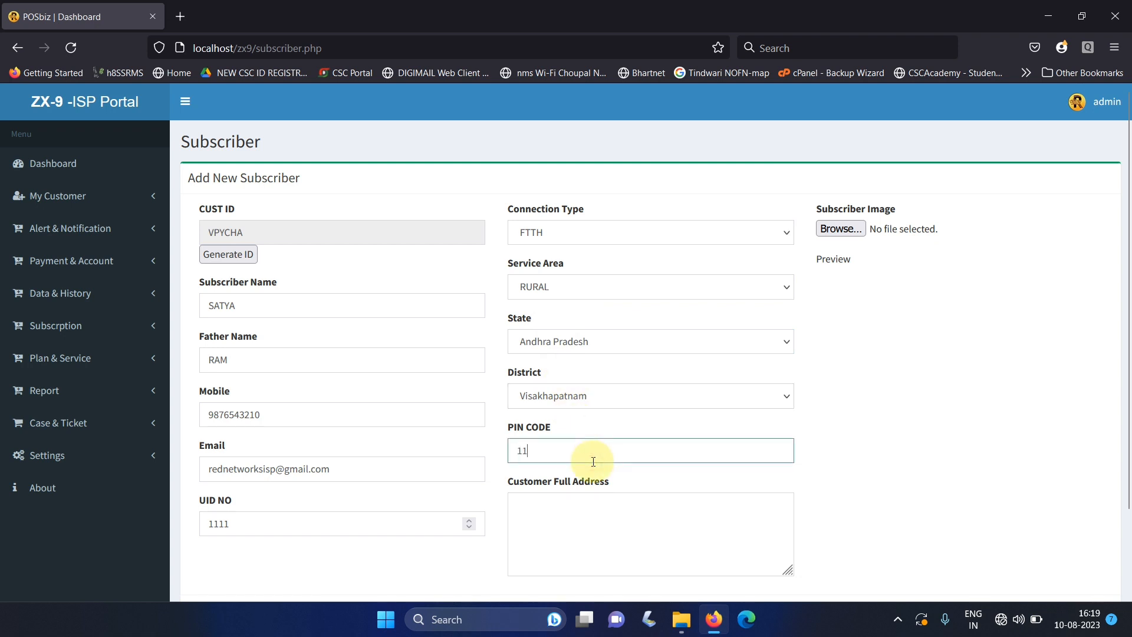
key("Tab")
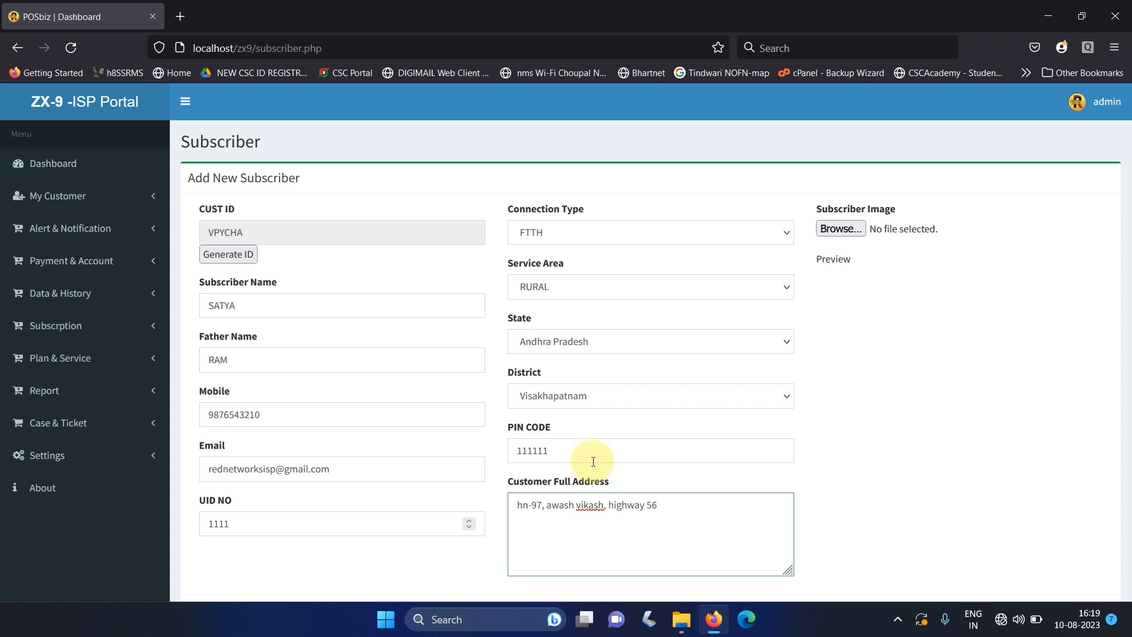
left_click(837, 229)
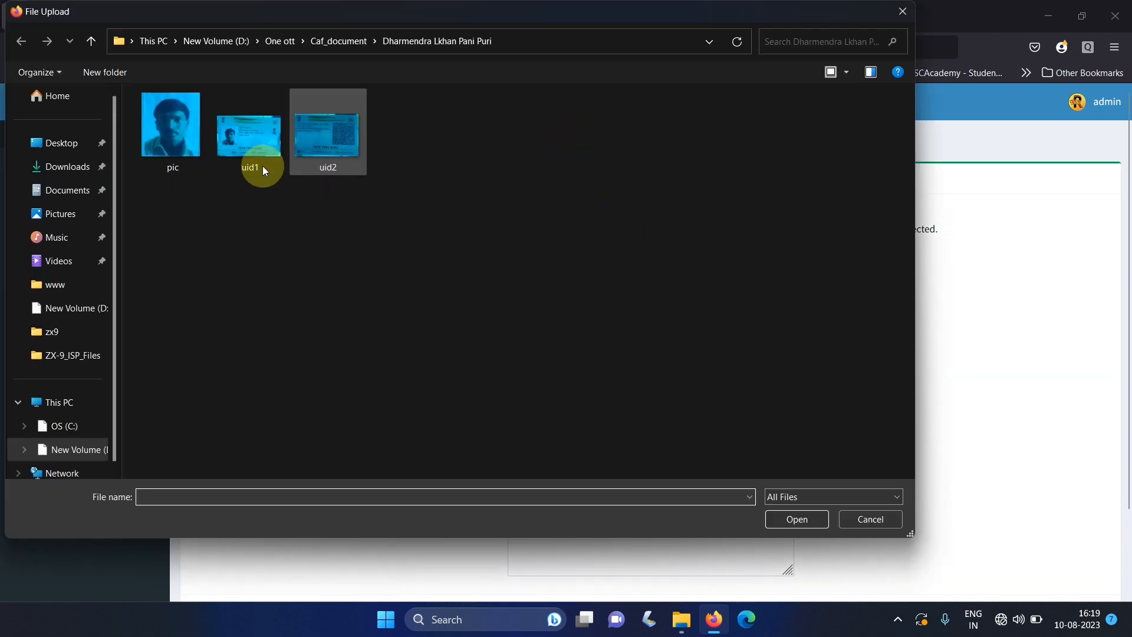
Step: Attach the 'pic' image, click Add Subscriber, confirm, and go back to the Dashboard
double_click(186, 130)
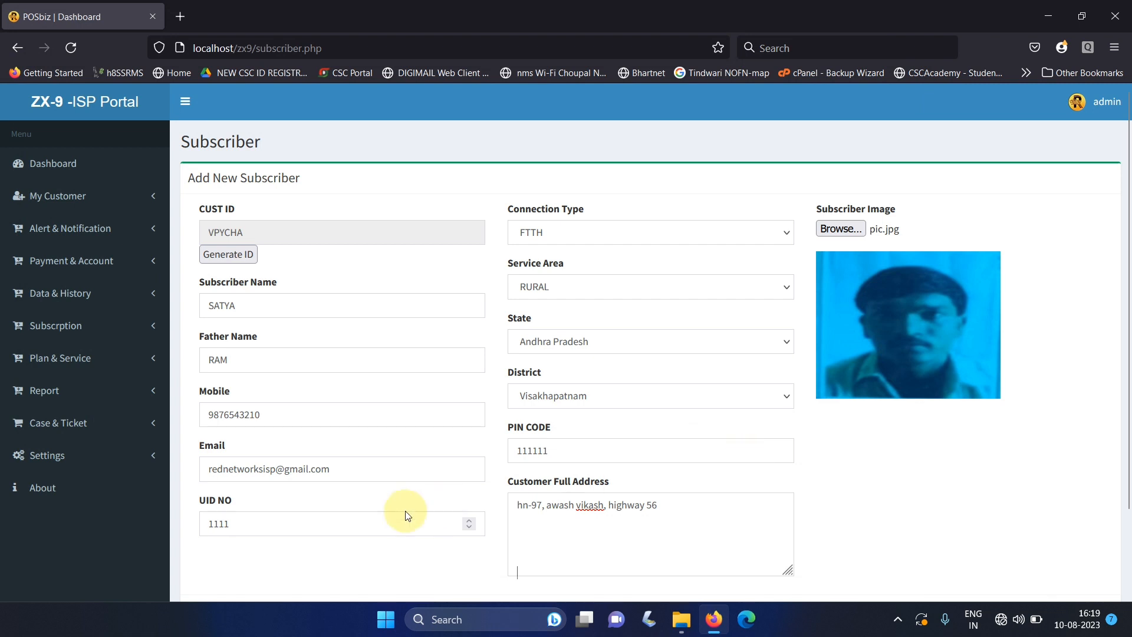
scroll(1129, 318, "down", 2)
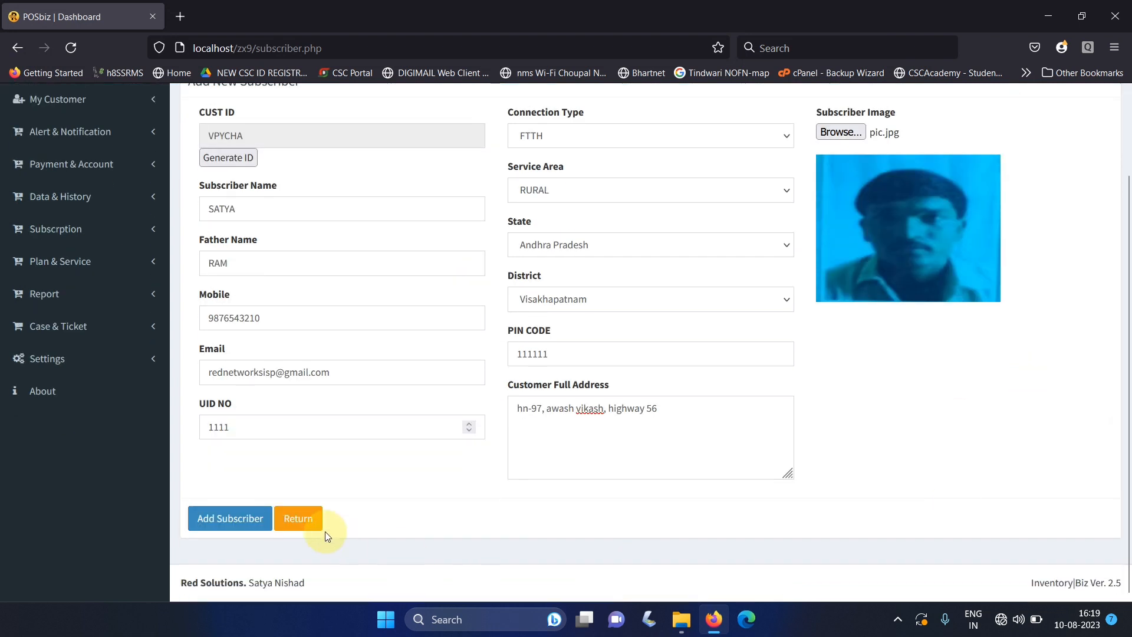
left_click(251, 518)
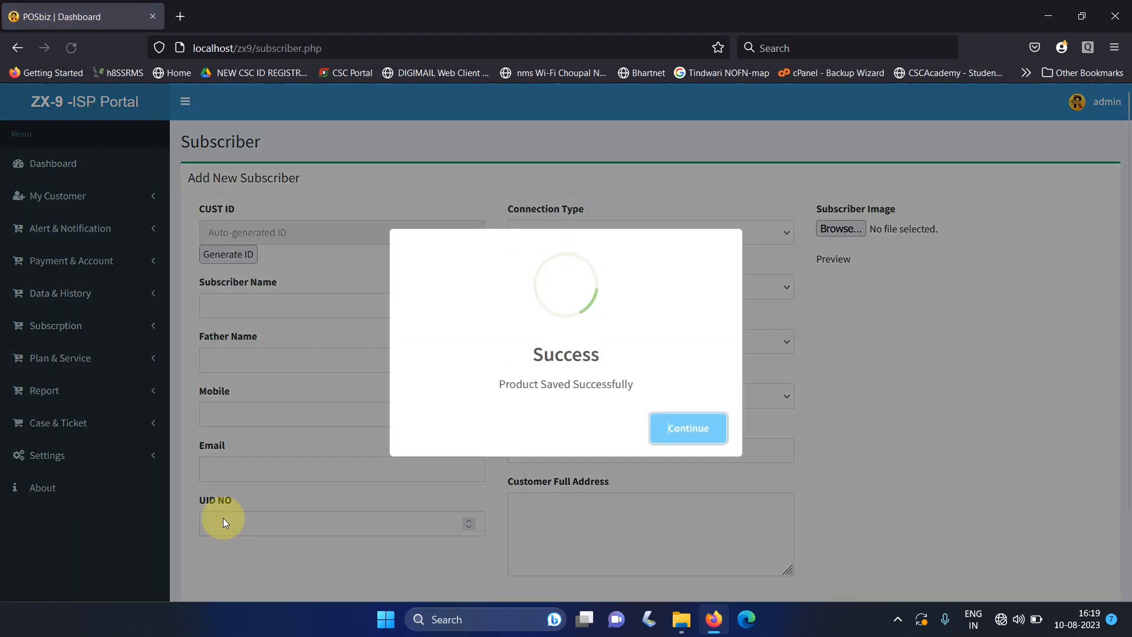
left_click(695, 434)
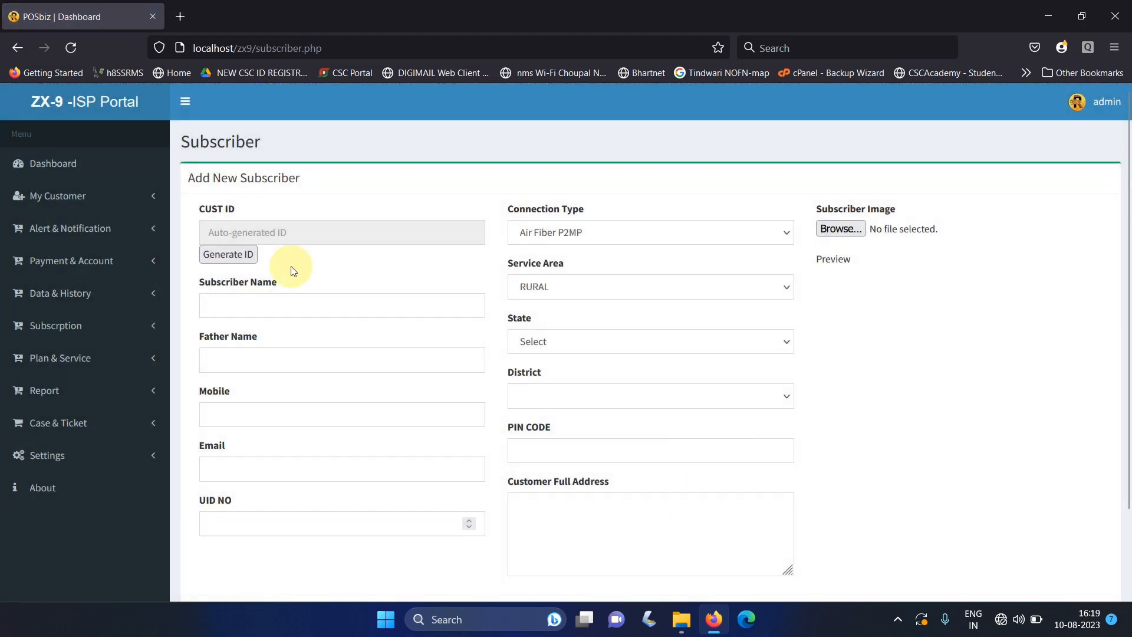
left_click(37, 161)
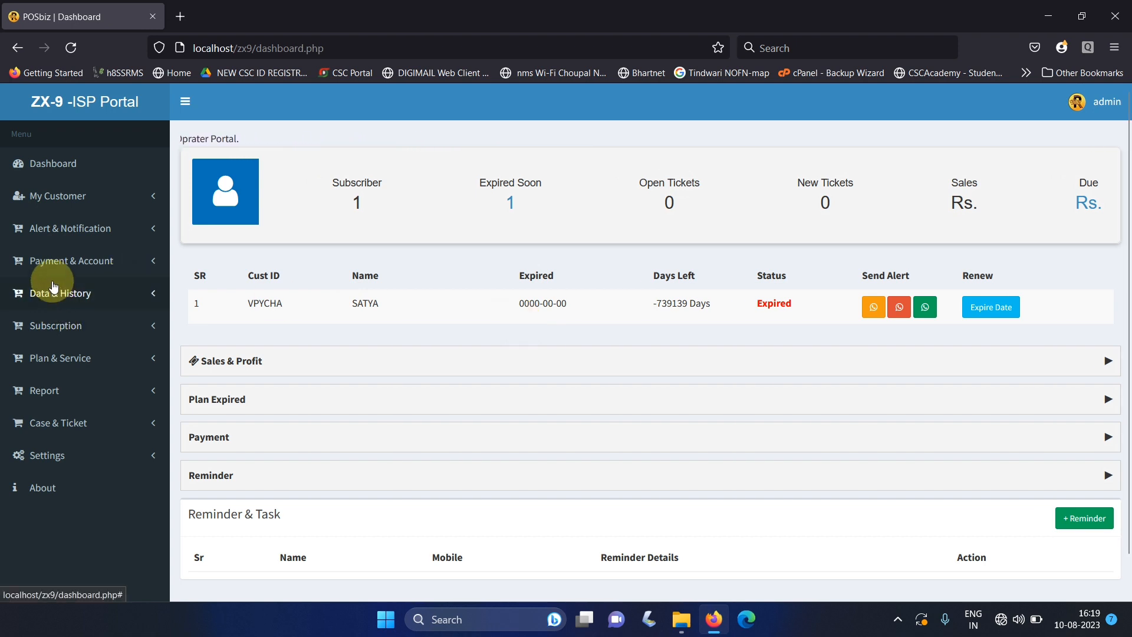
Step: Try changing the subscriber's plan from the renewal list, then close the empty Change Plan dialog
left_click(52, 325)
left_click(63, 356)
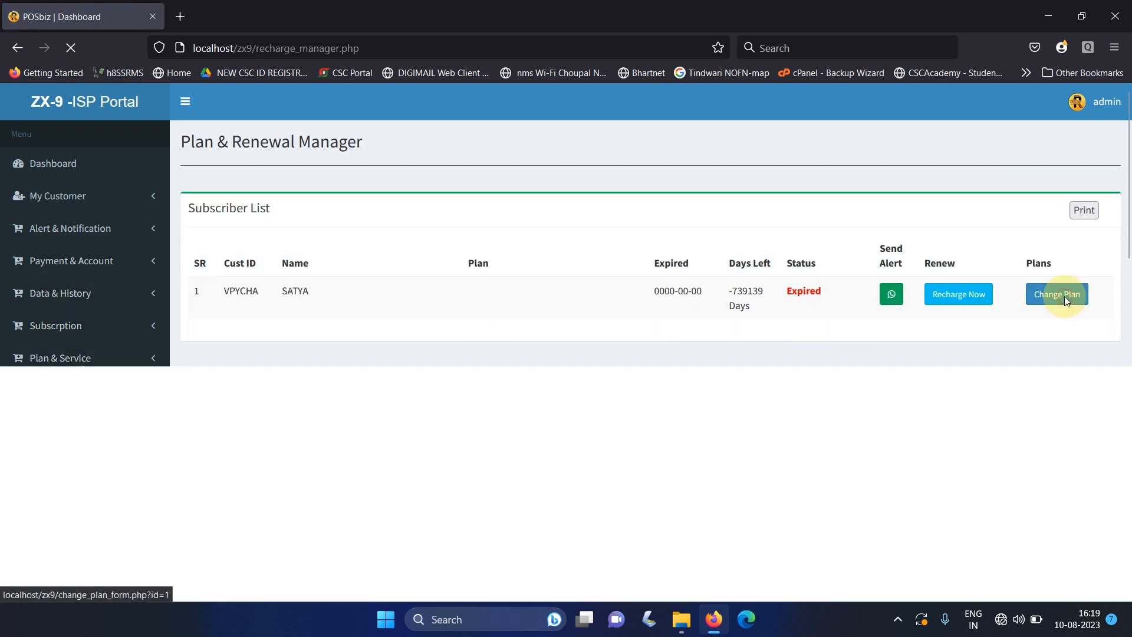
left_click(1064, 298)
left_click(498, 368)
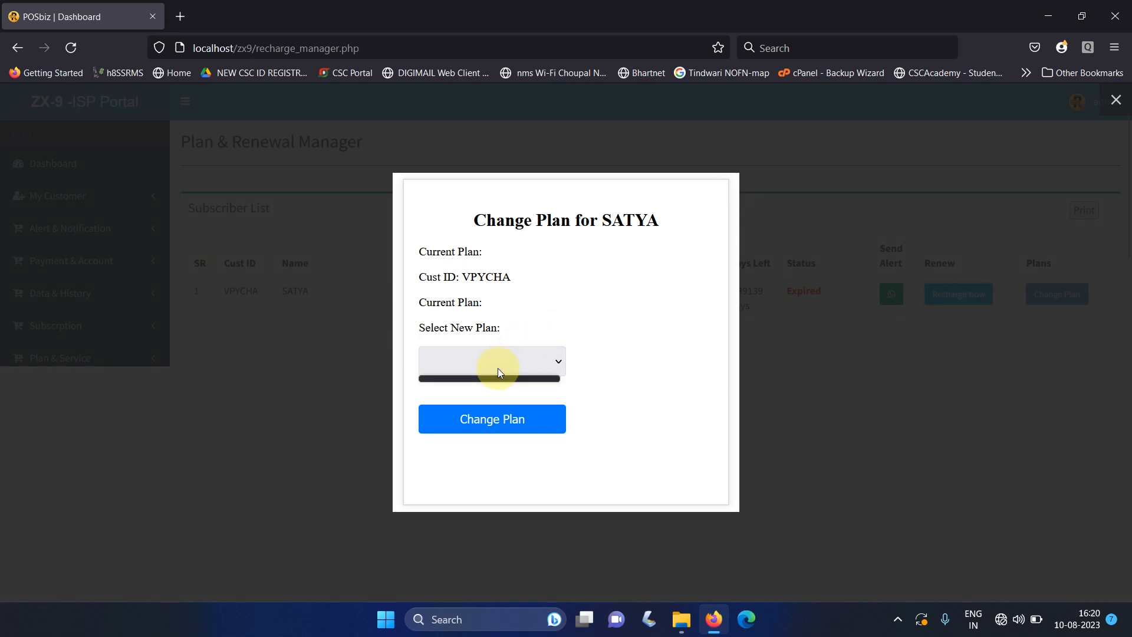
left_click(510, 362)
left_click(510, 362)
left_click(510, 362)
left_click(511, 362)
left_click(511, 362)
left_click(511, 362)
left_click(510, 362)
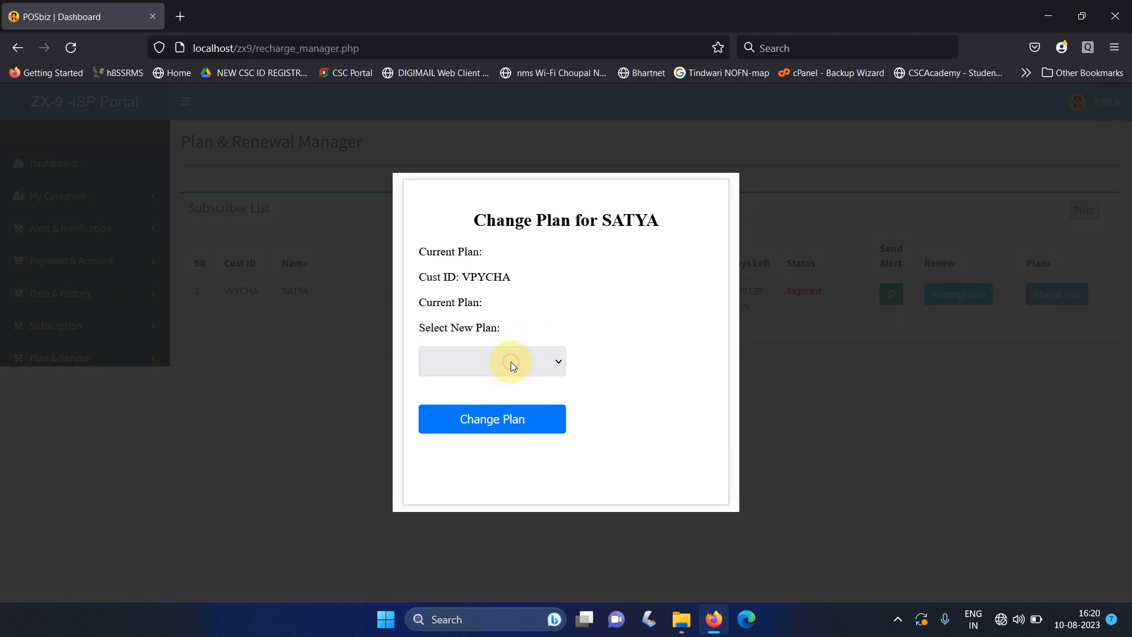
left_click(1114, 100)
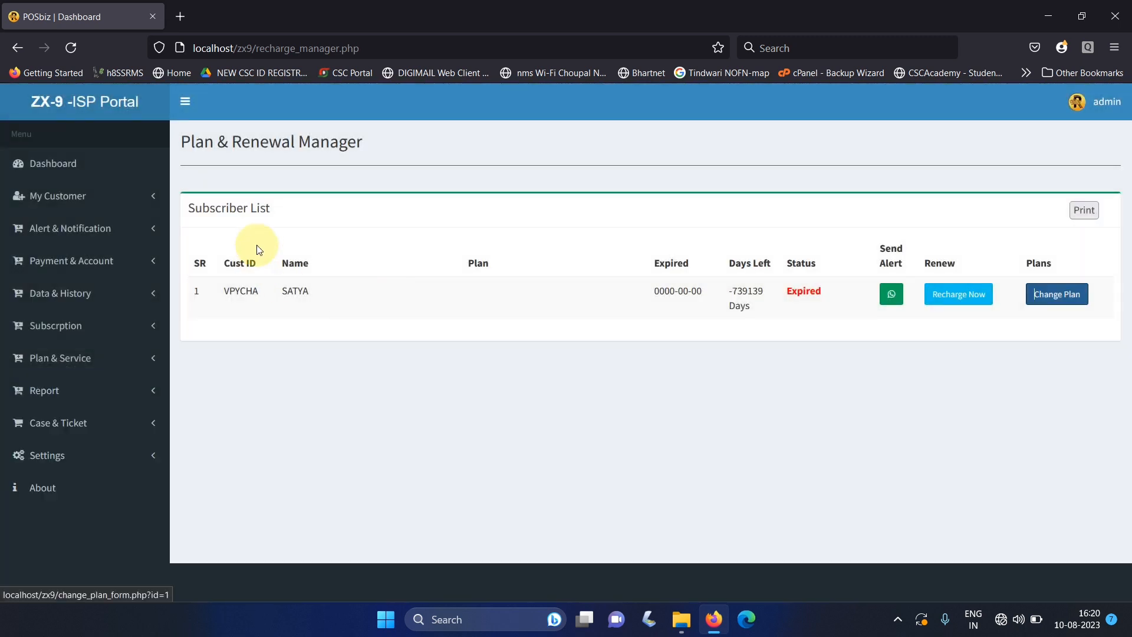
Step: Return to the Dashboard and expand the Settings menu
left_click(47, 460)
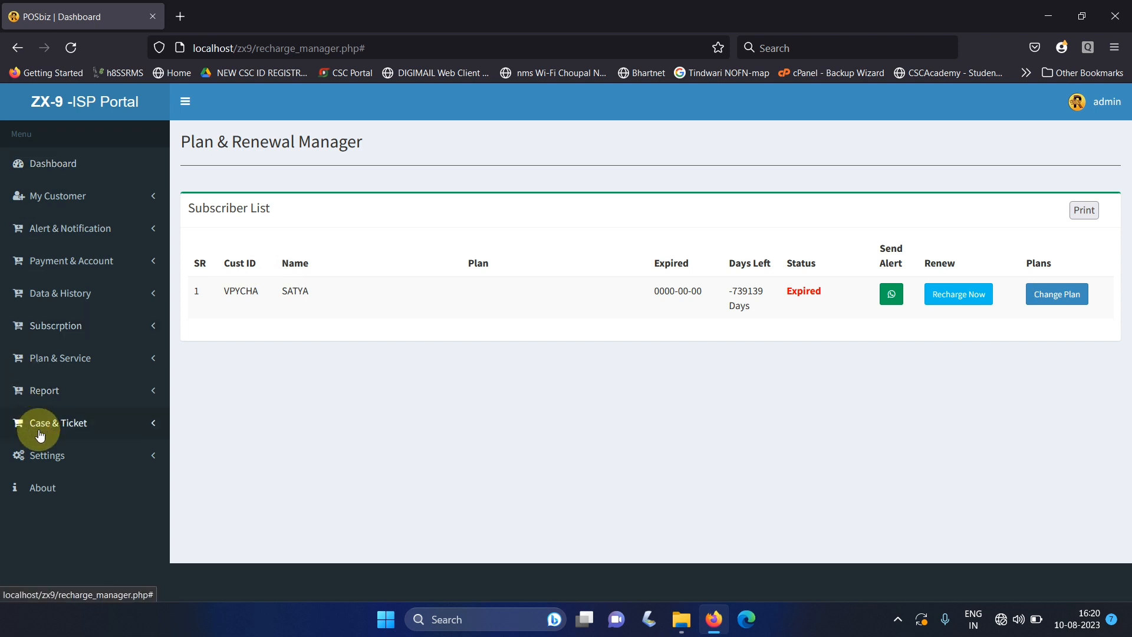
left_click(39, 452)
left_click(51, 162)
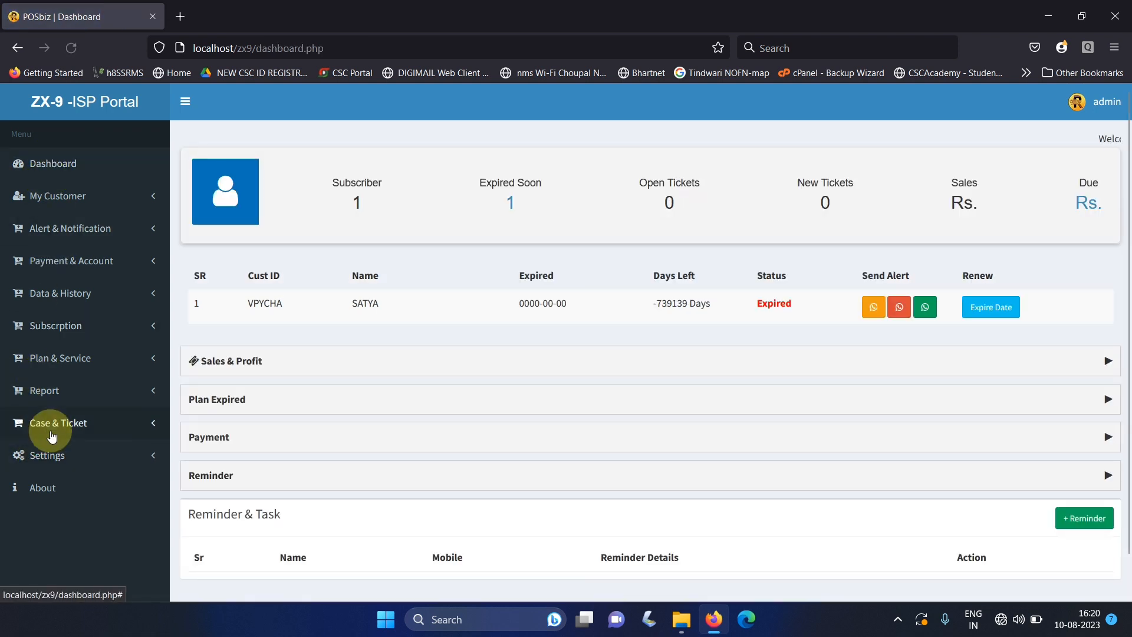
left_click(43, 455)
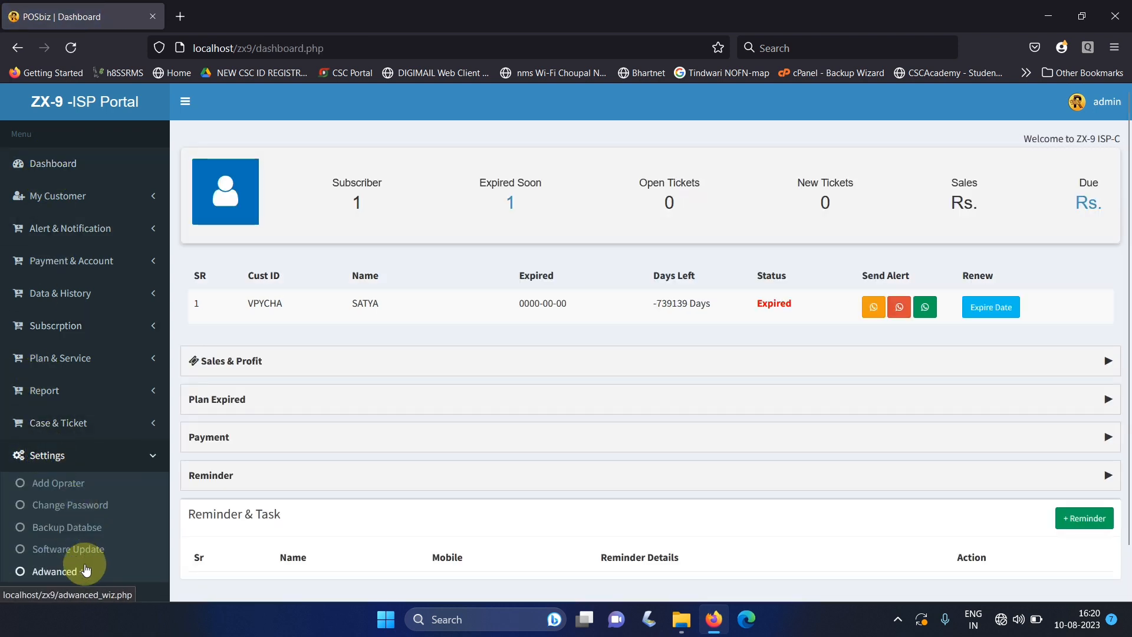
Step: Start a new plan with code HOME10 named '10 Mbps Home Unlimted Data'
left_click(54, 573)
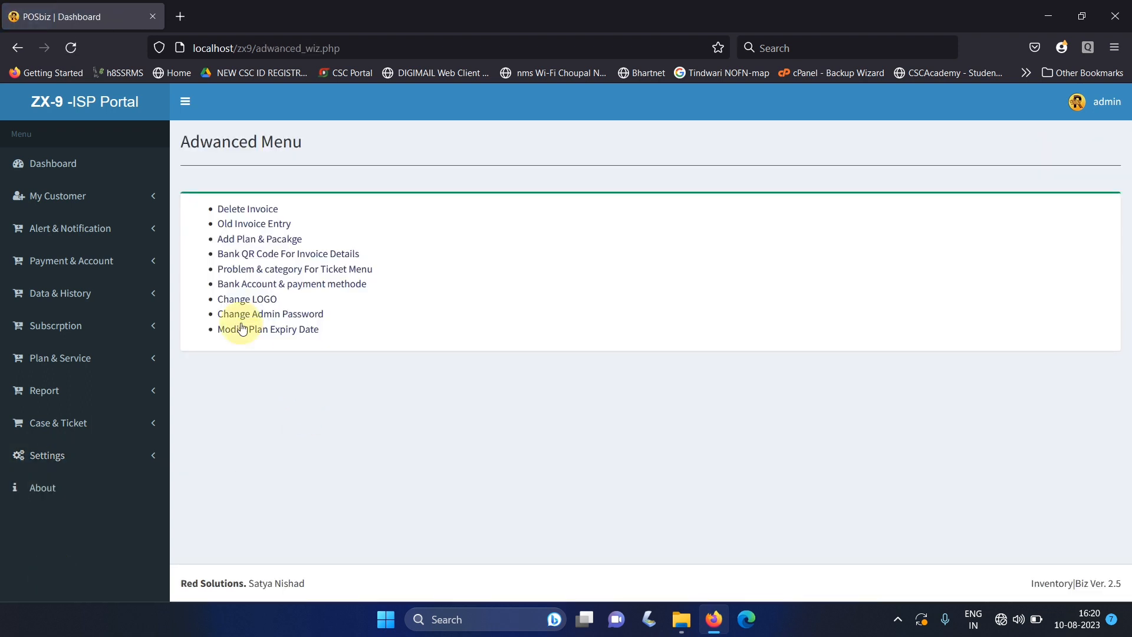
left_click(247, 241)
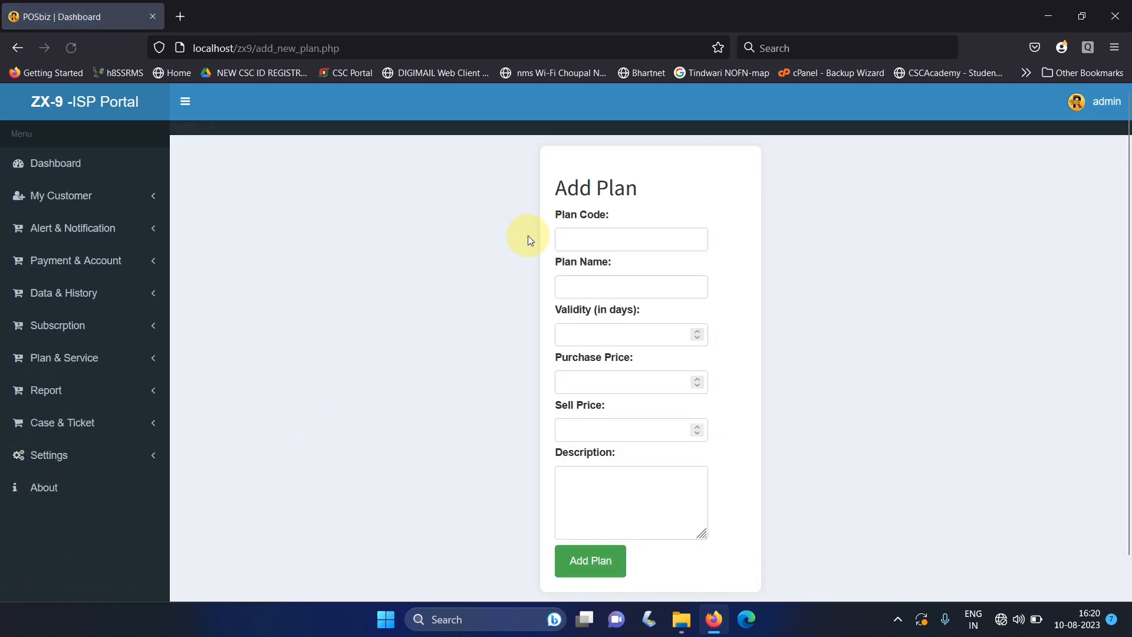
left_click(573, 241)
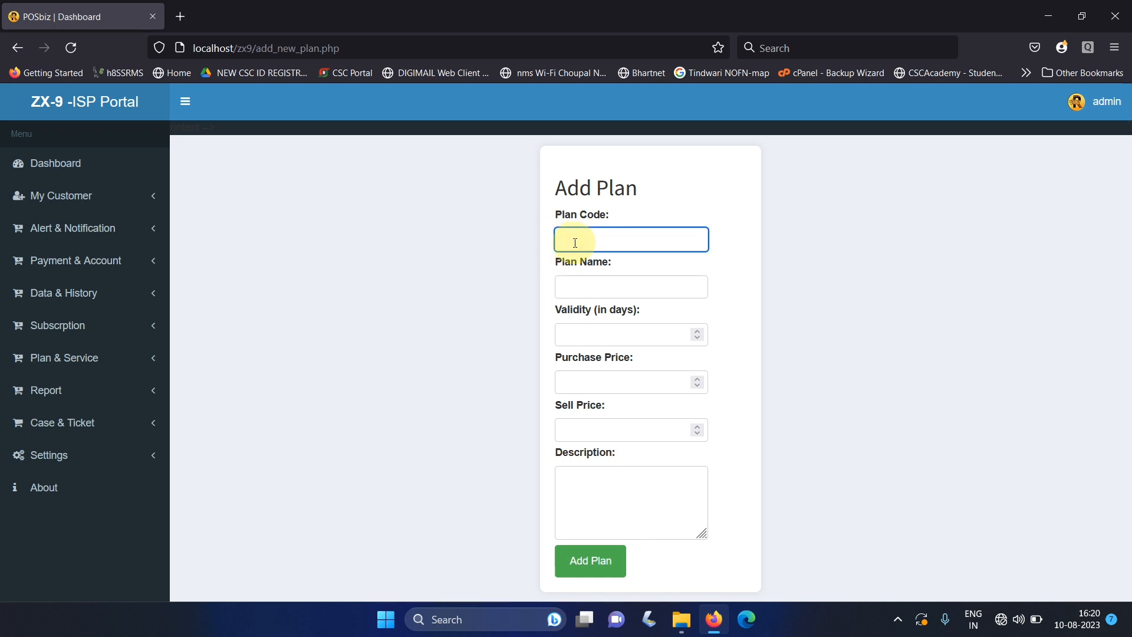
type("HOME")
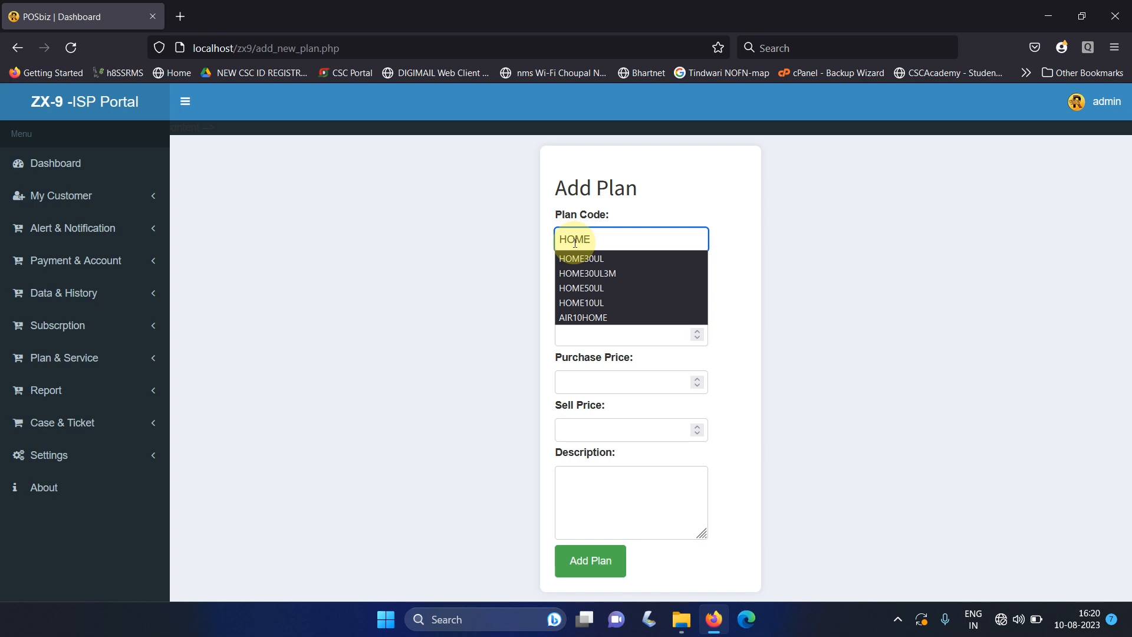
type("10")
key("Tab")
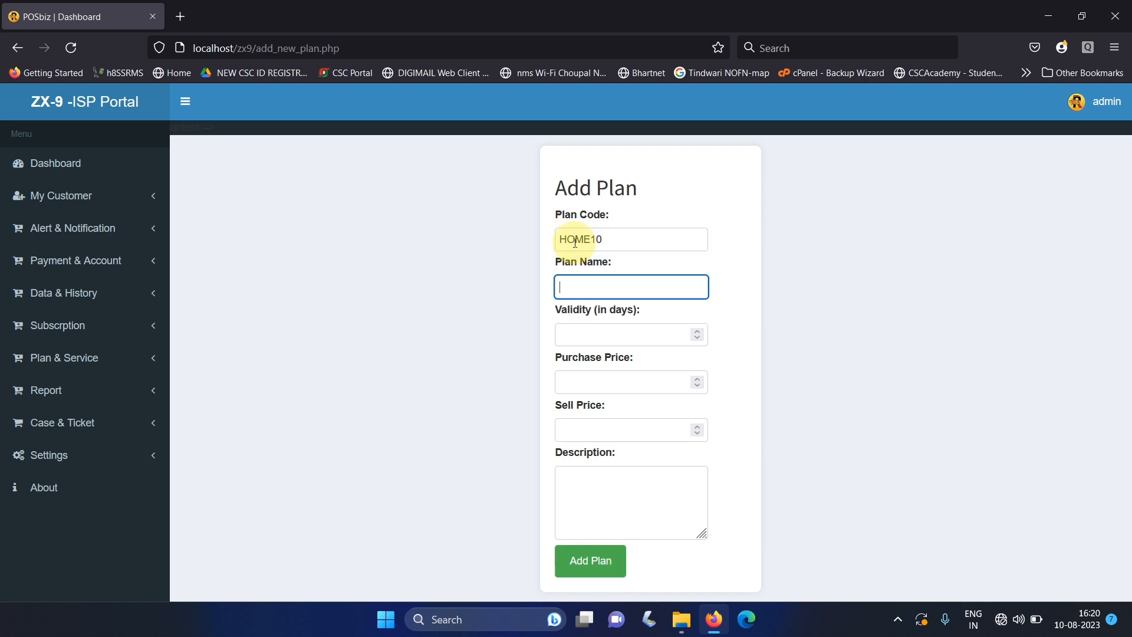
type("10 mB")
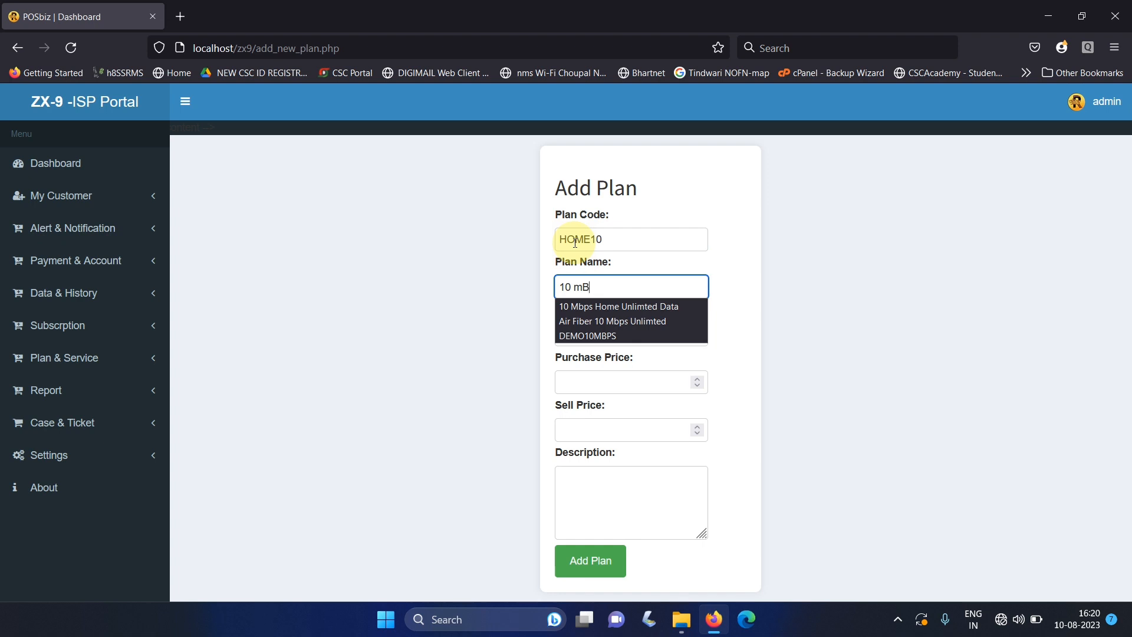
type("Mbps")
key("Down")
key("Return")
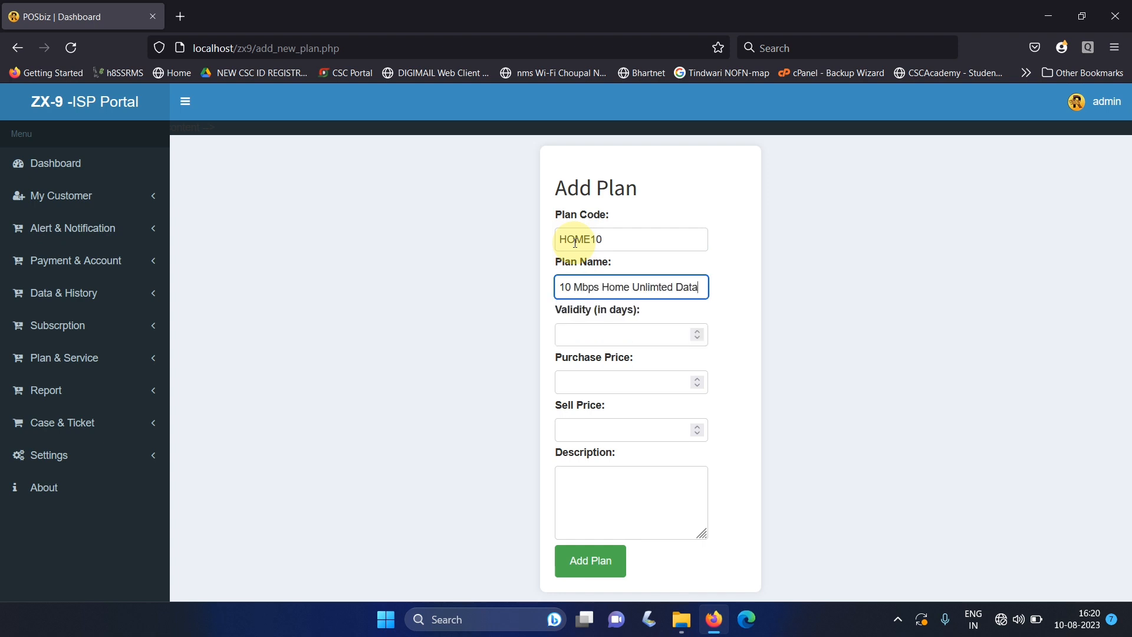
Step: Give HOME10 30 days validity, purchase price 149, sell price 249, a pasted description, and save it
left_click(631, 333)
type("3")
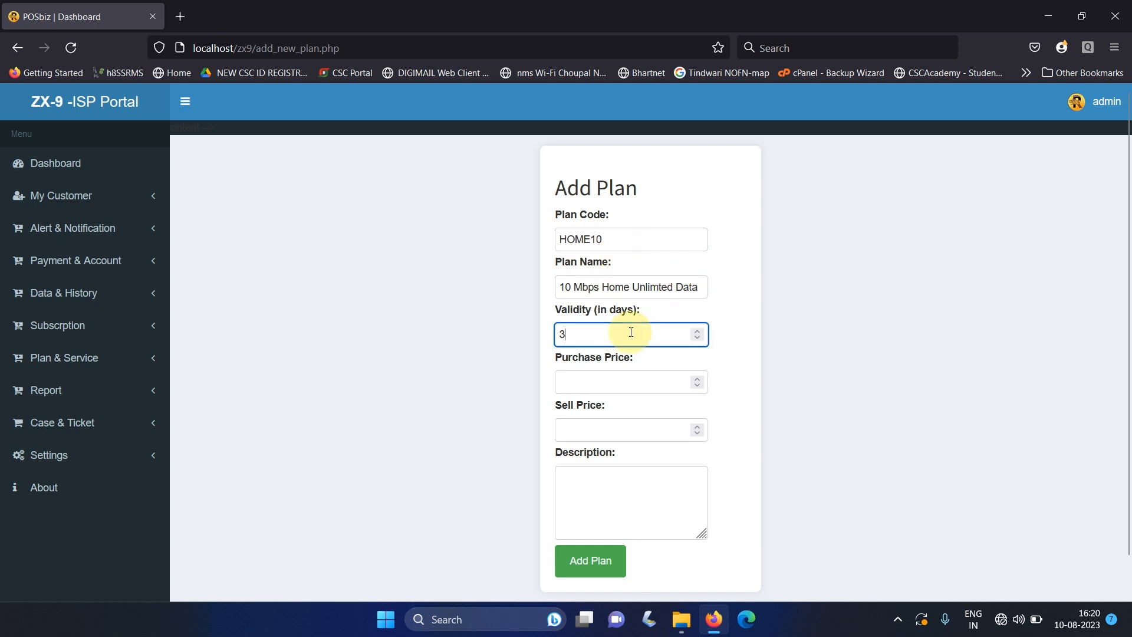
type("0")
key("Tab")
type("1")
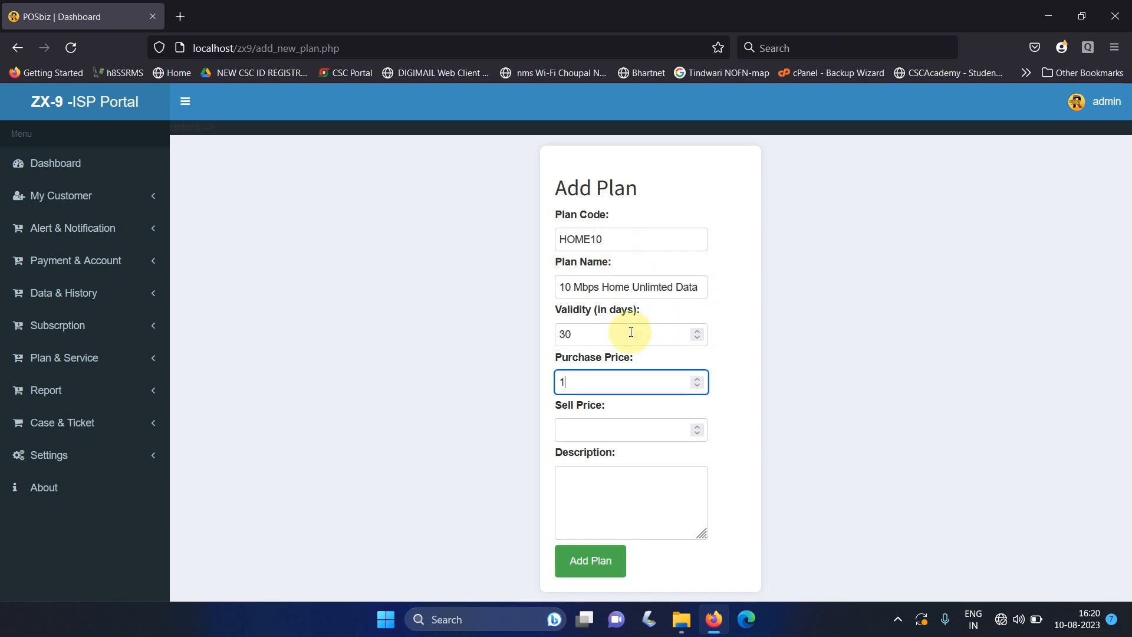
type("49")
key("Tab")
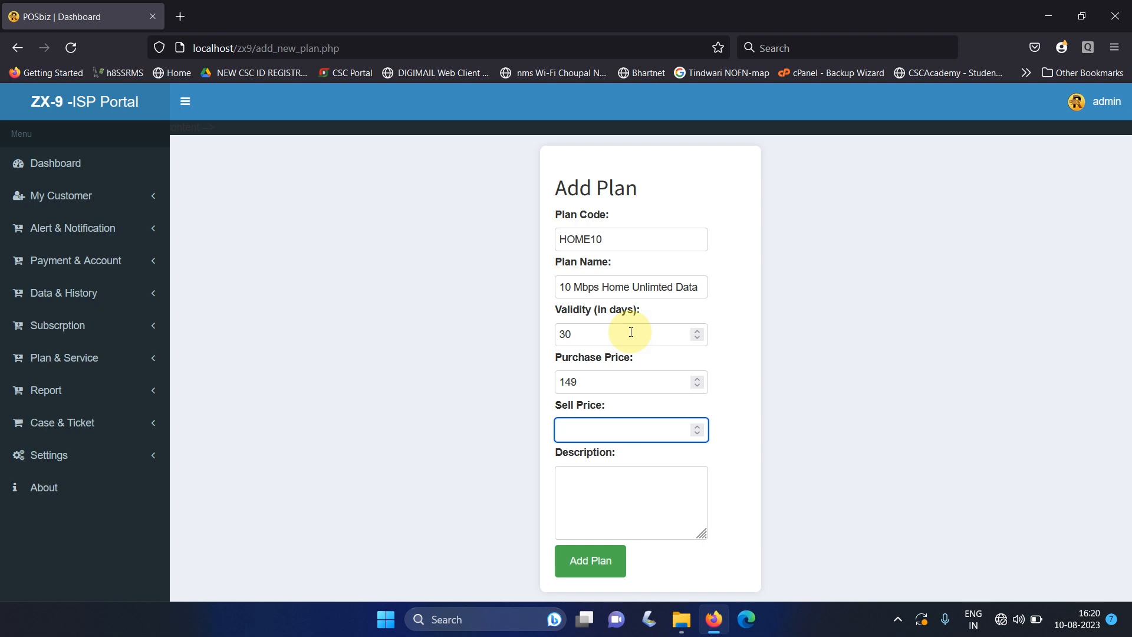
type("249")
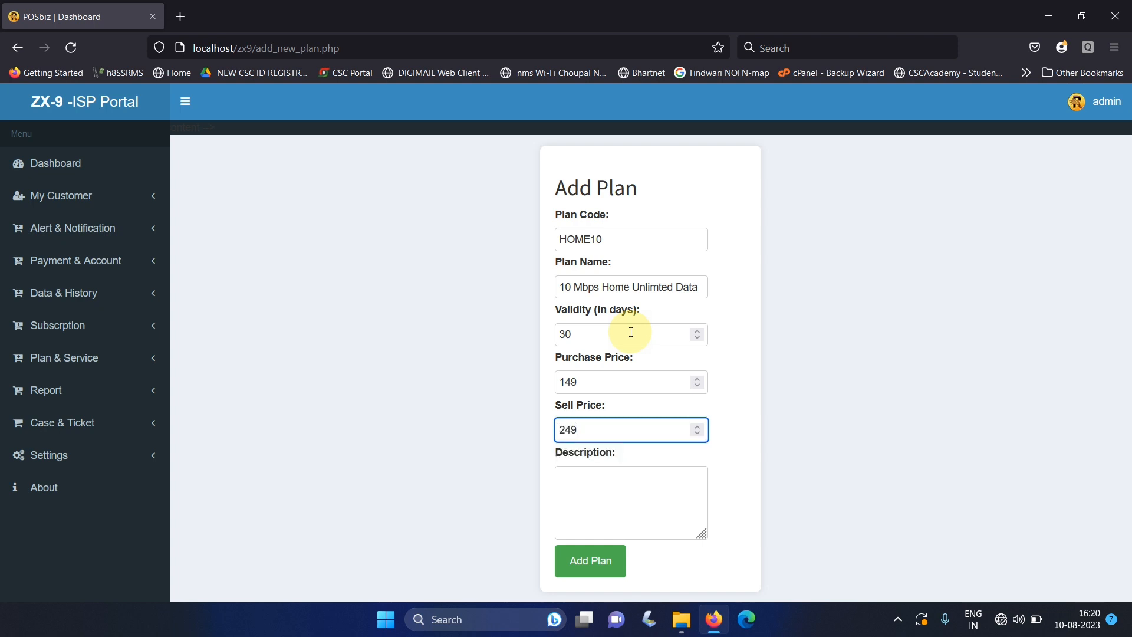
key("Tab")
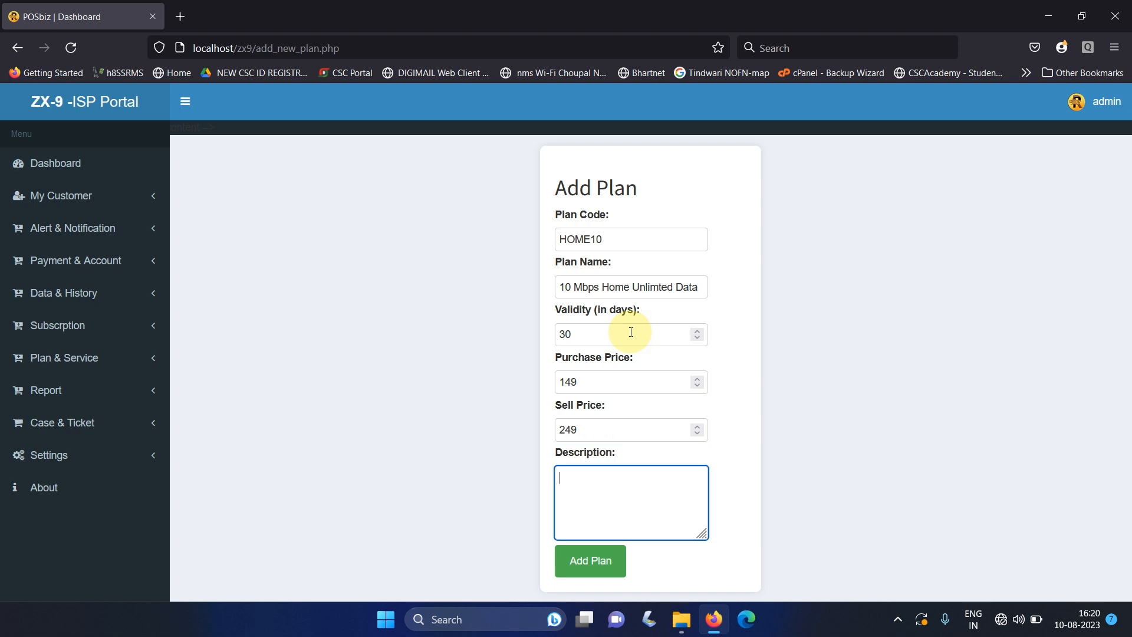
type("20 Mbps Home Unlimted data")
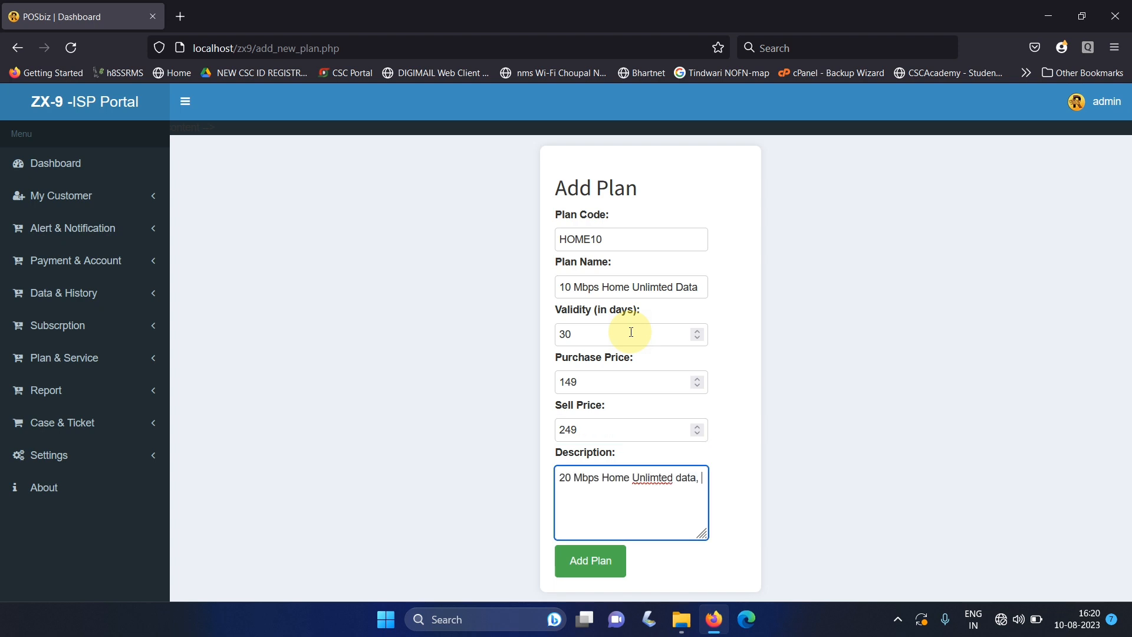
left_click(592, 560)
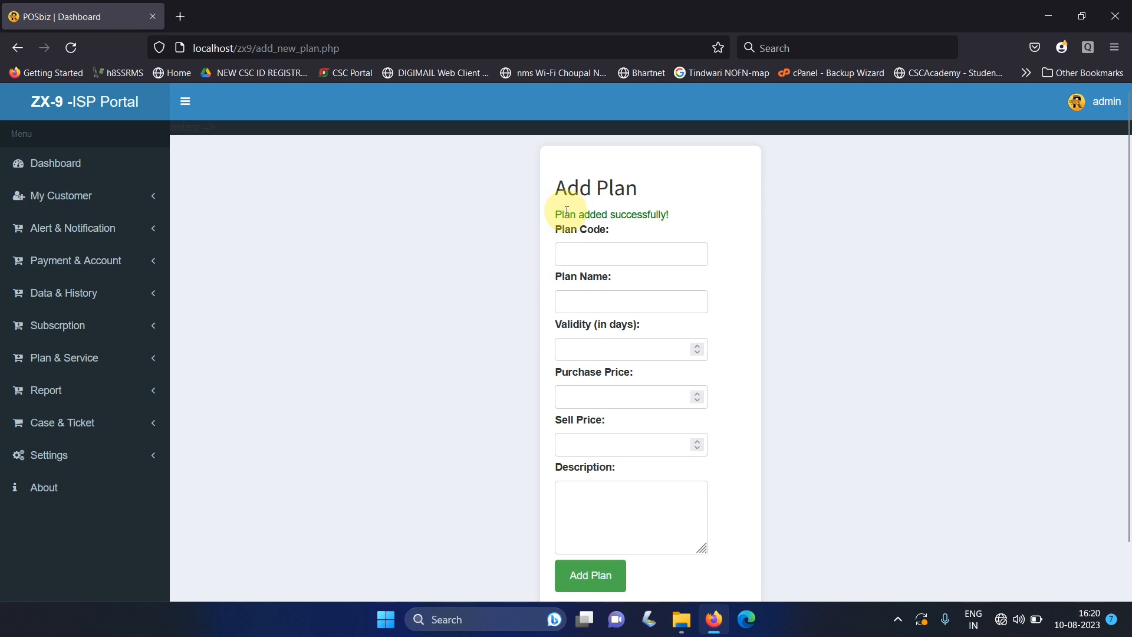
Step: Enter plan AIR20ULCOM, 'air fiber 20 Mbps Commme', 30 days, purchase price 249, sell price 499
left_click(592, 258)
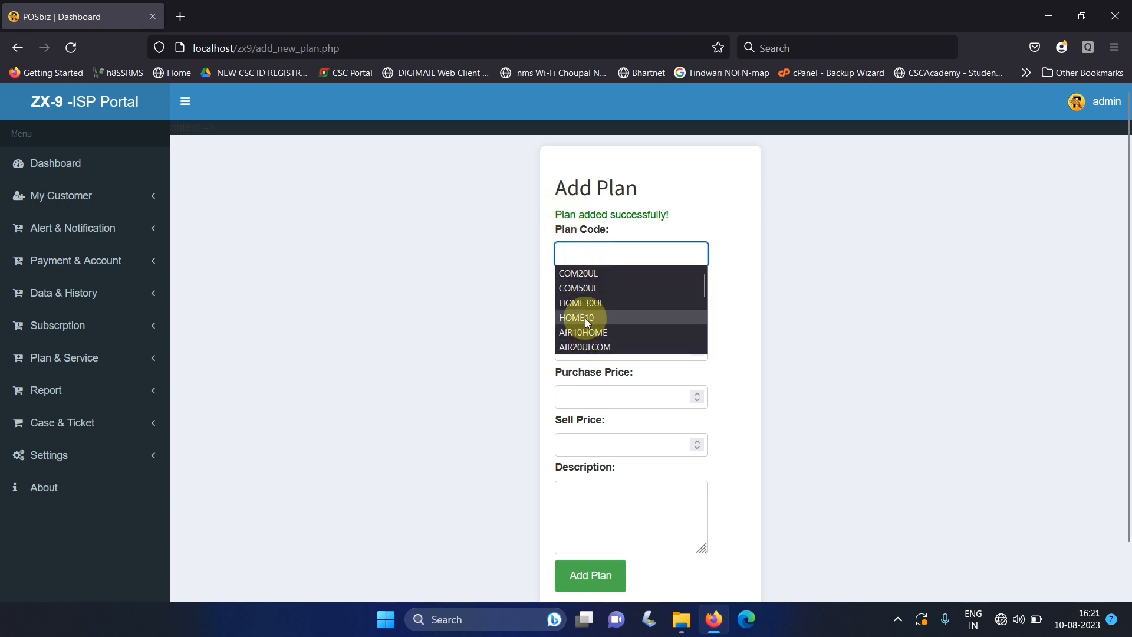
left_click(596, 345)
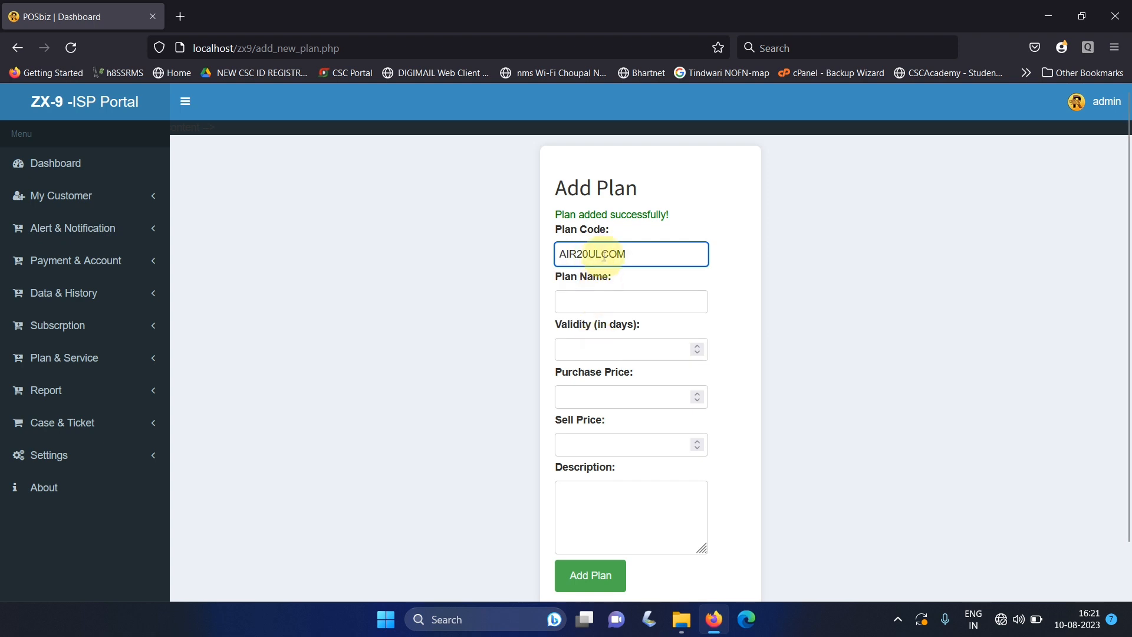
left_click(605, 299)
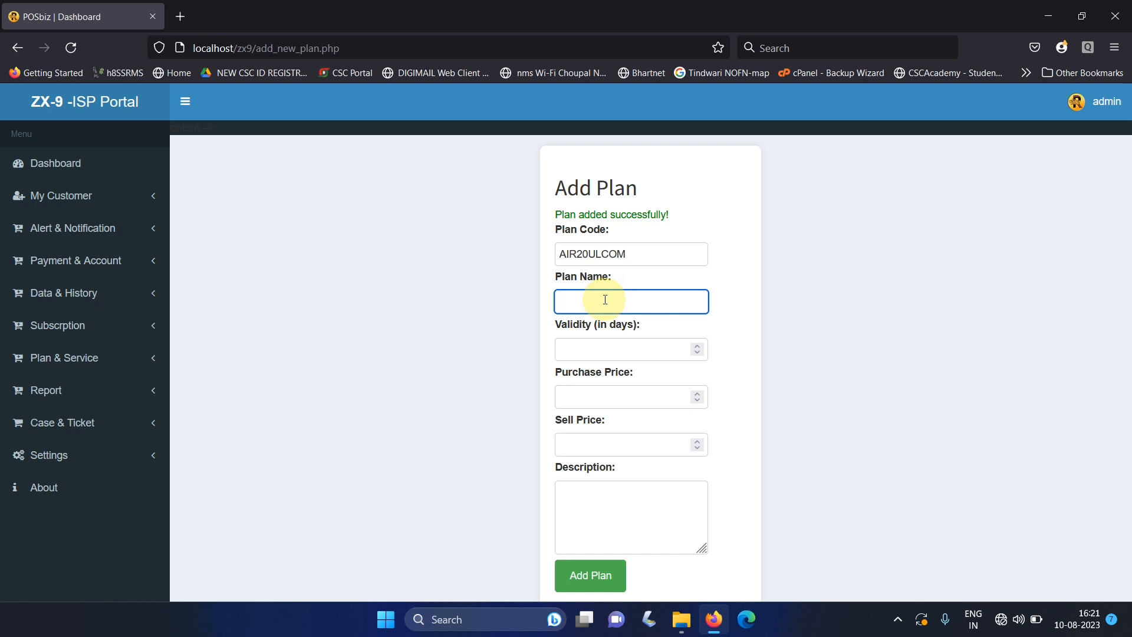
type("air")
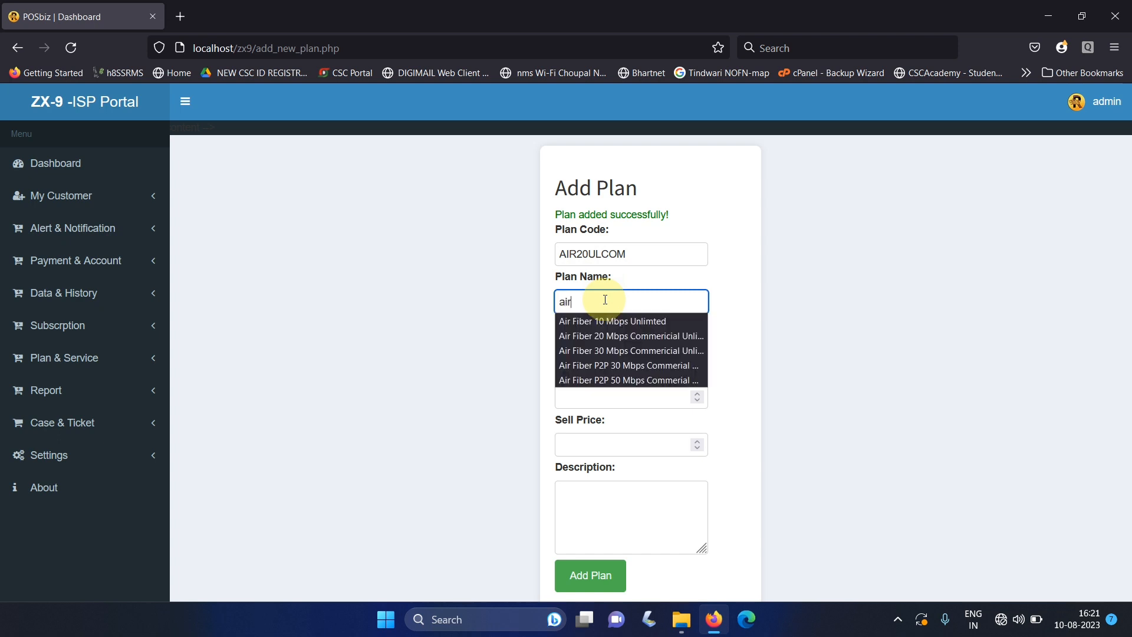
type(" fiber 20 M")
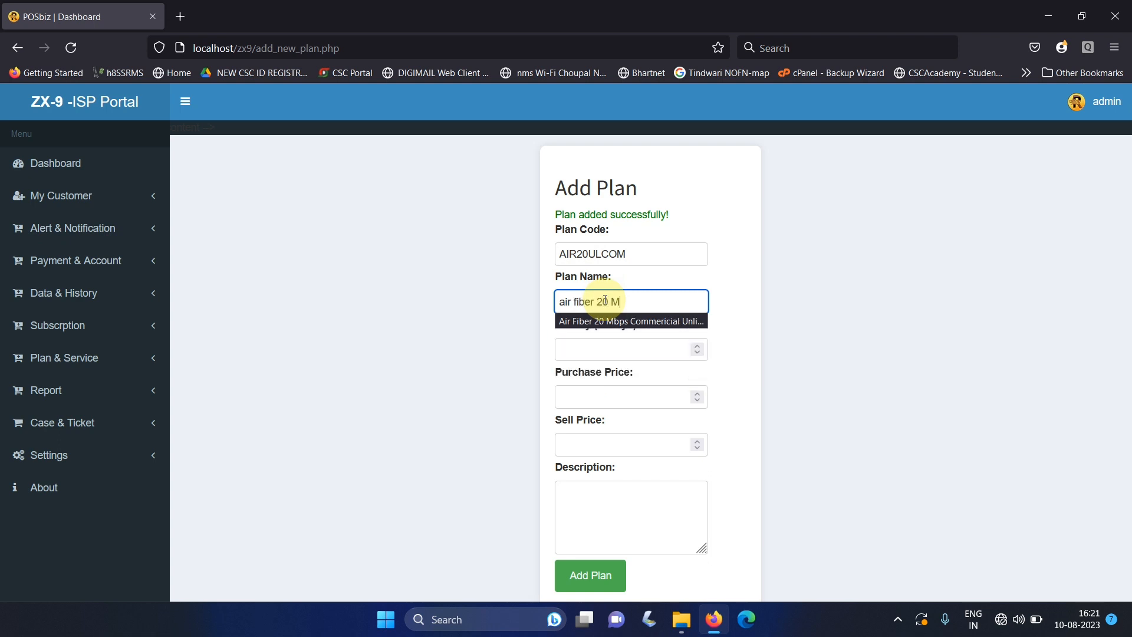
type("bps Commmercial")
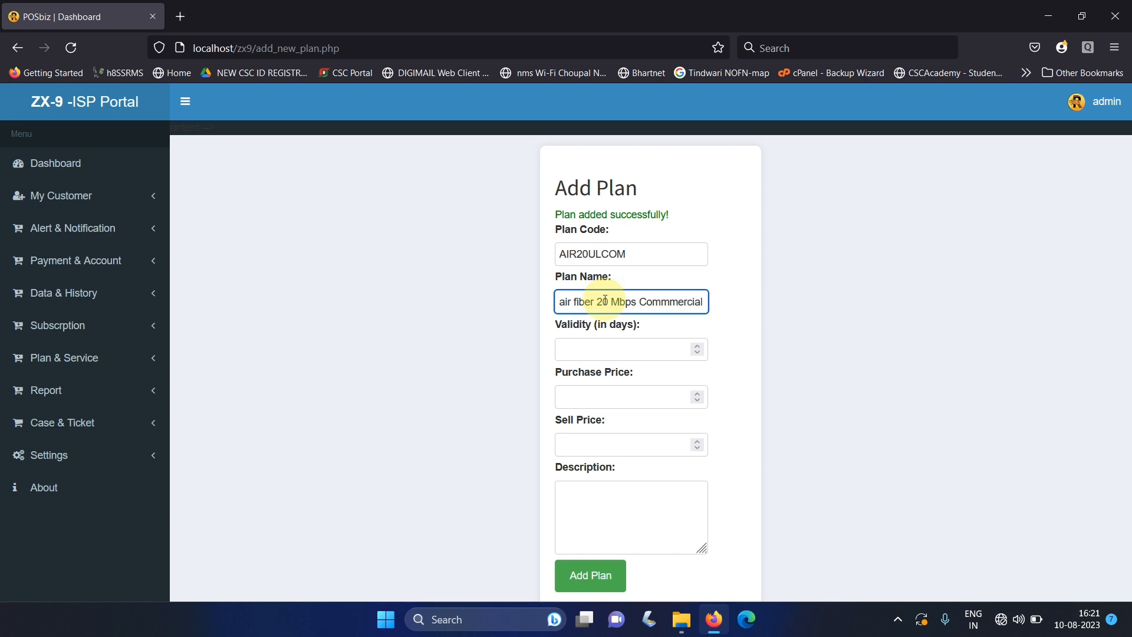
key("Tab")
type("3")
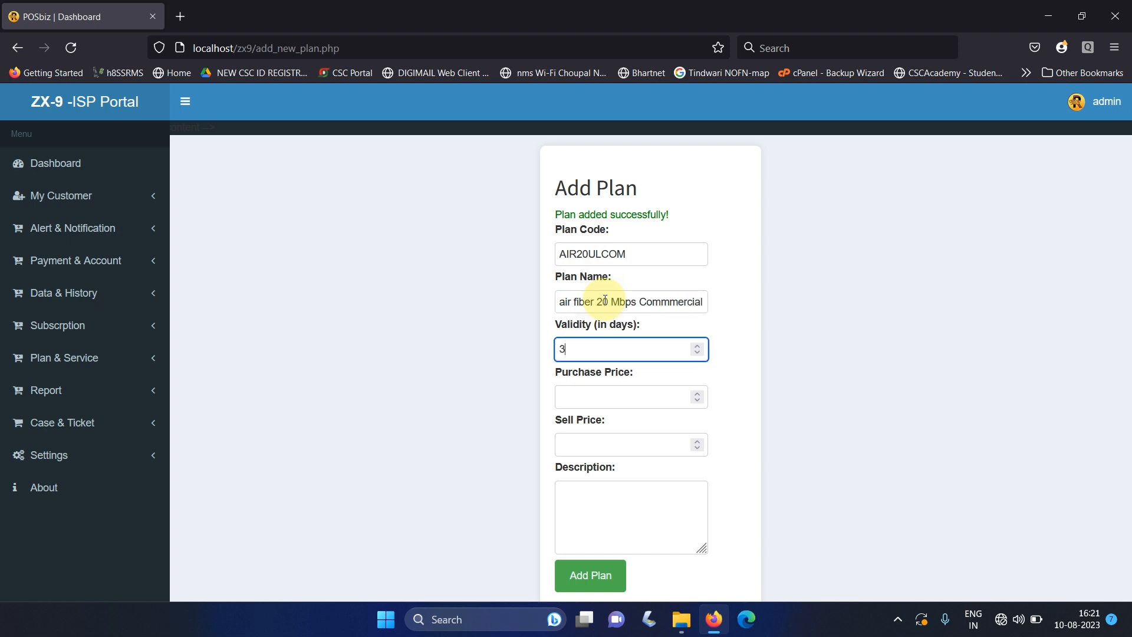
type("0")
key("Tab")
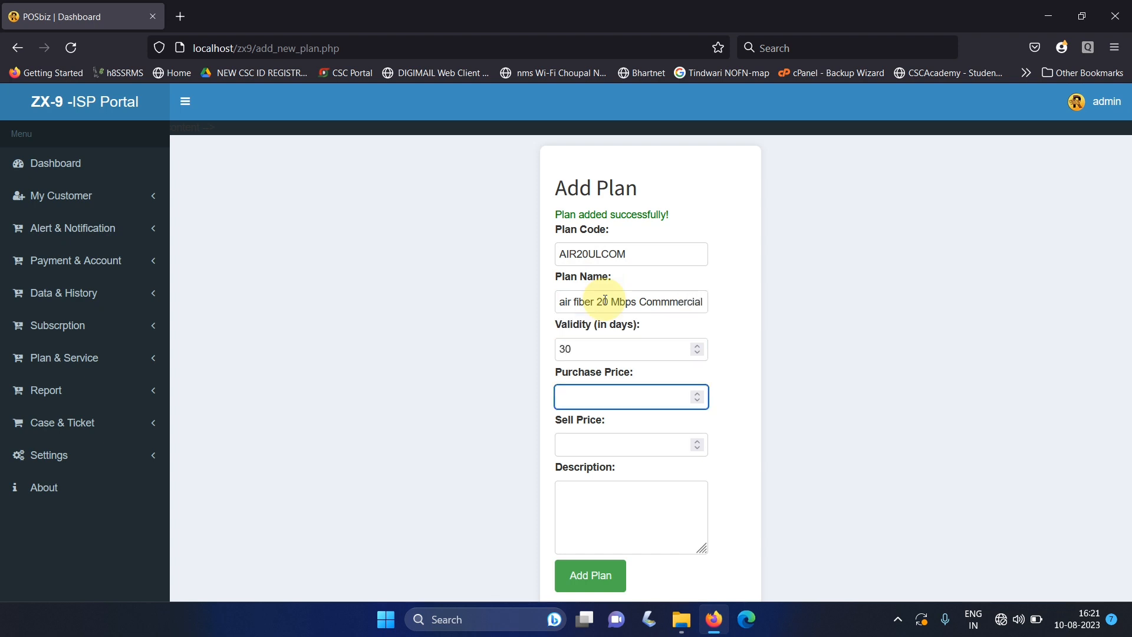
type("249")
key("Tab")
type("499")
key("Tab")
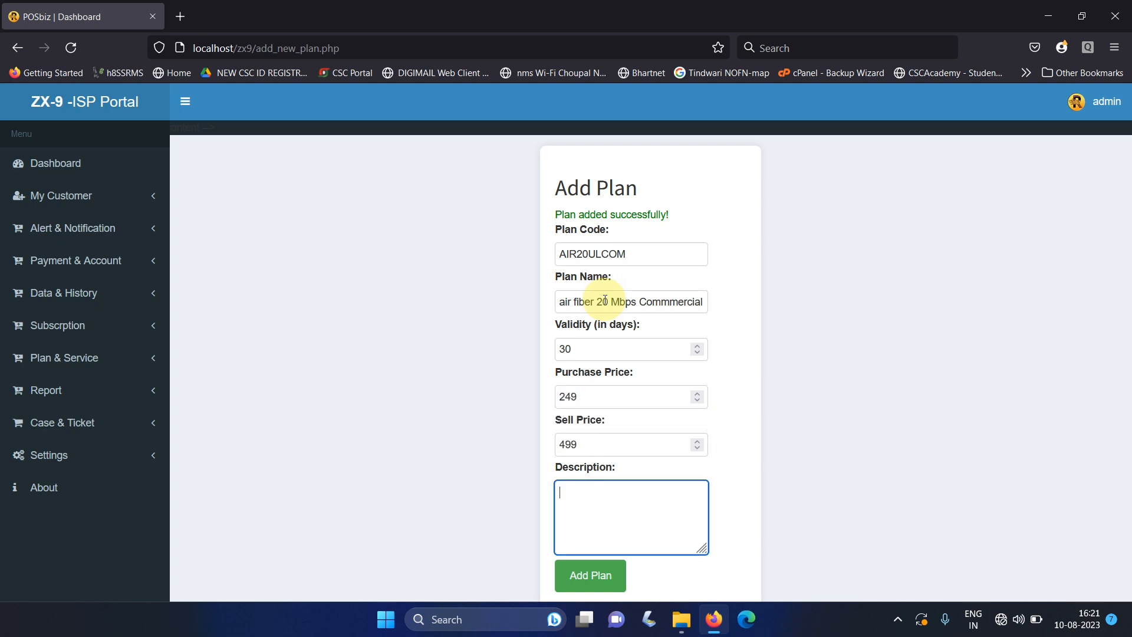
Step: Copy the AIR20ULCOM plan name into Description and submit, which hits a duplicate plan_id error
left_click(605, 300)
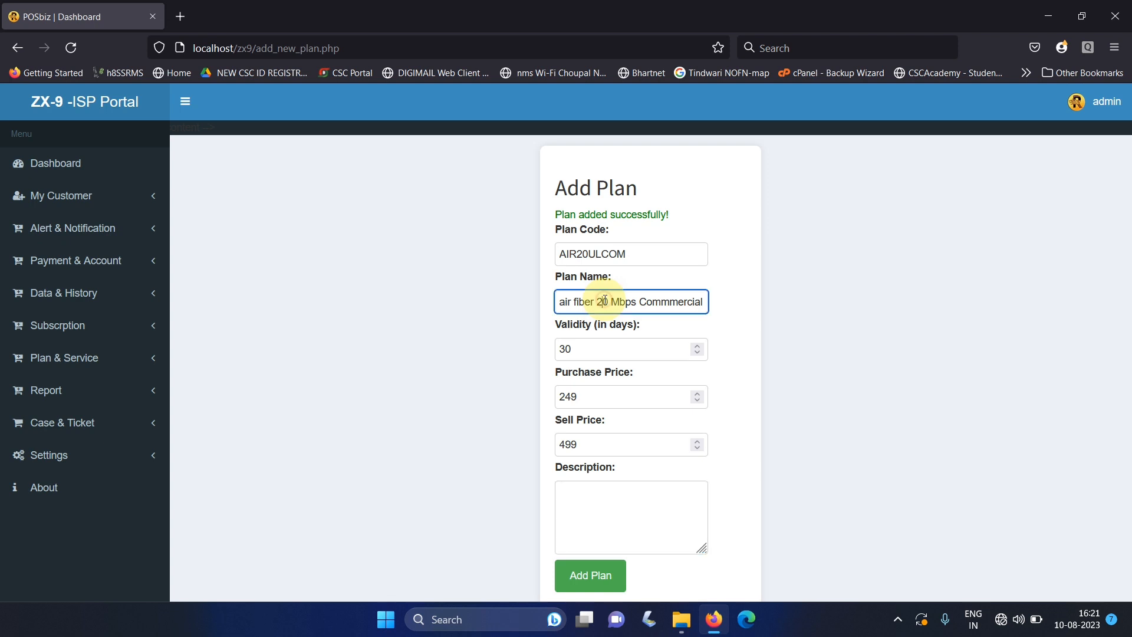
key("ctrl+a")
key("ctrl+c")
left_click(635, 498)
key("ctrl+v")
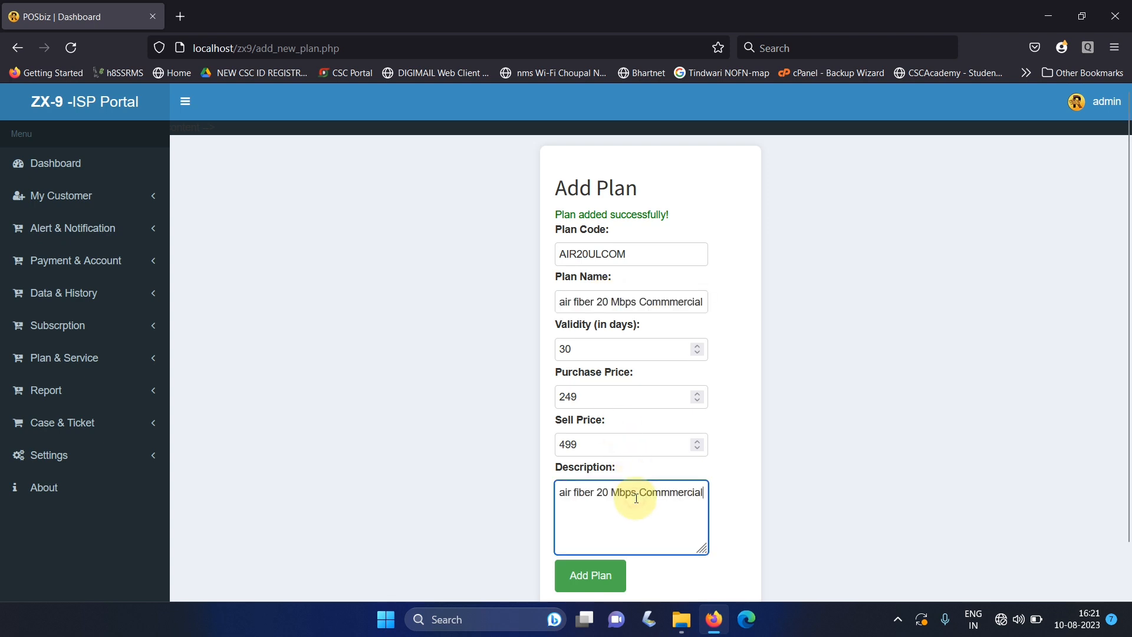
left_click(590, 575)
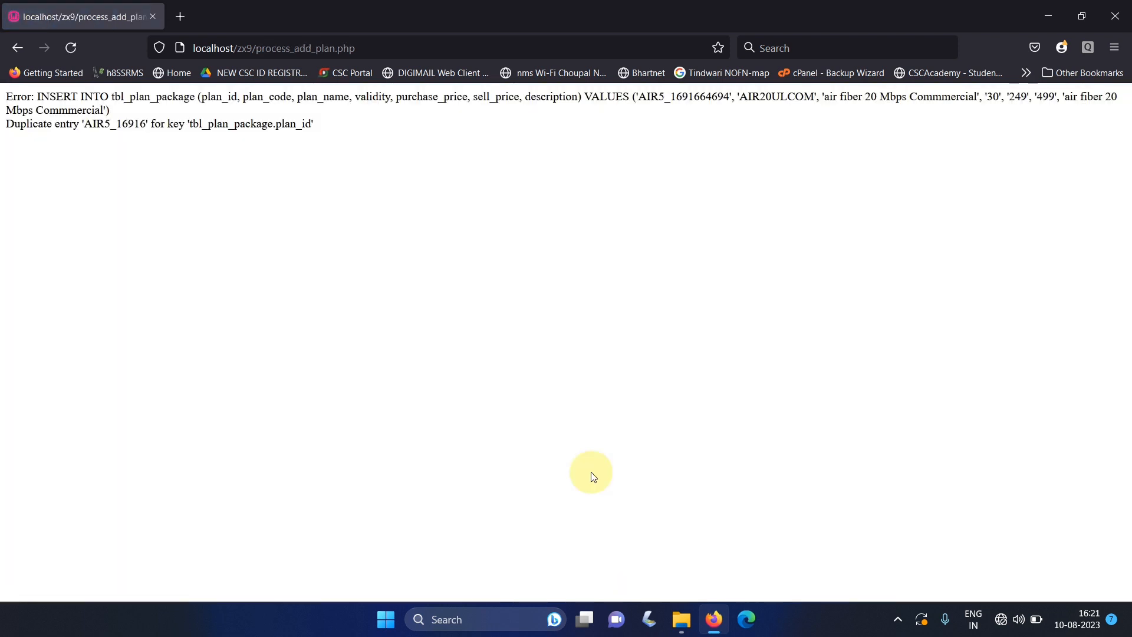
Step: Go back from the error and open Subscription > Renew Subscription from the dashboard
left_click(17, 47)
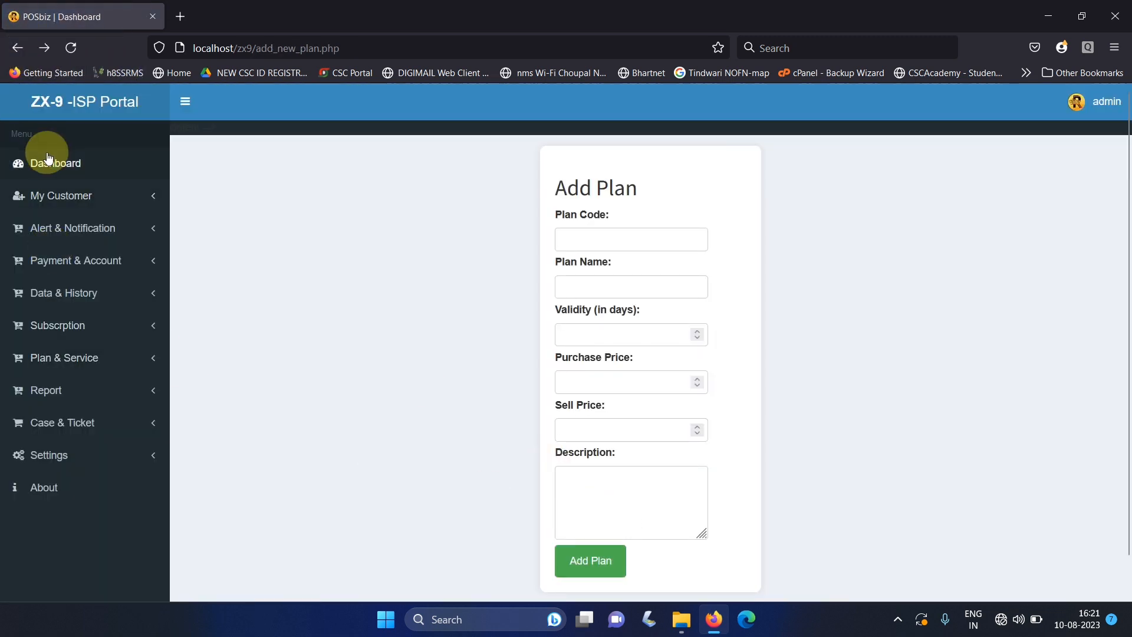
left_click(69, 164)
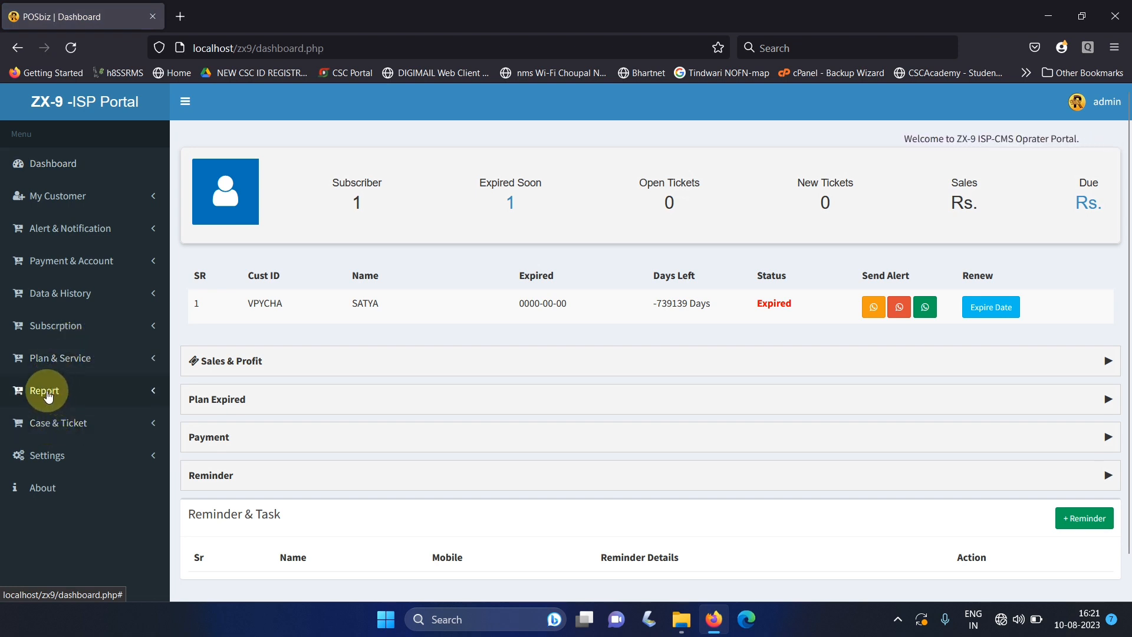
left_click(50, 318)
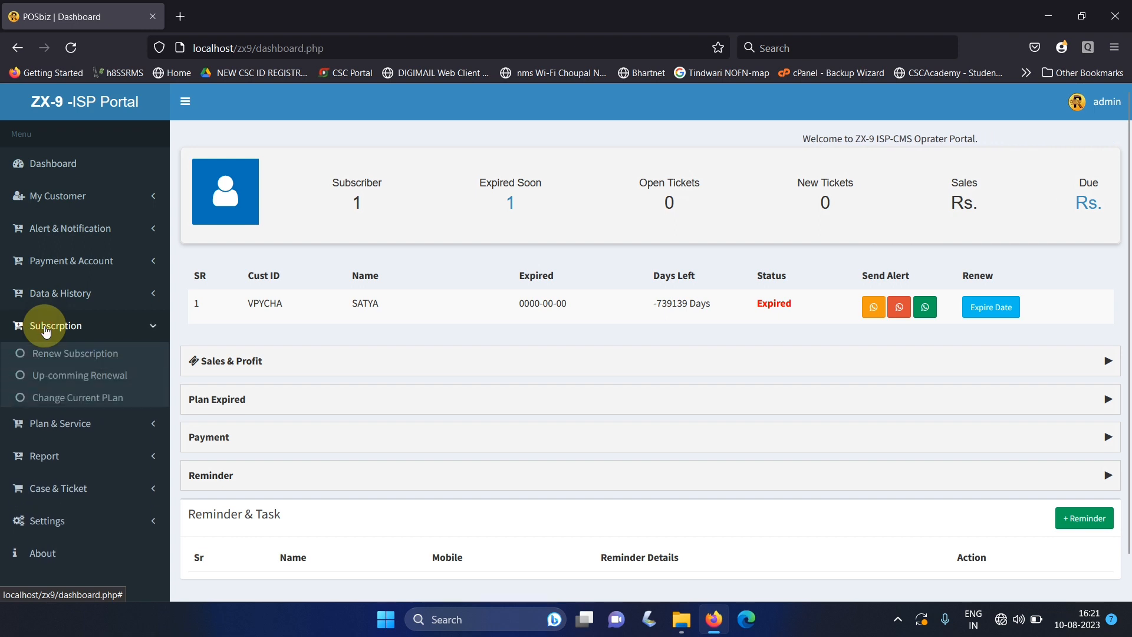
left_click(47, 352)
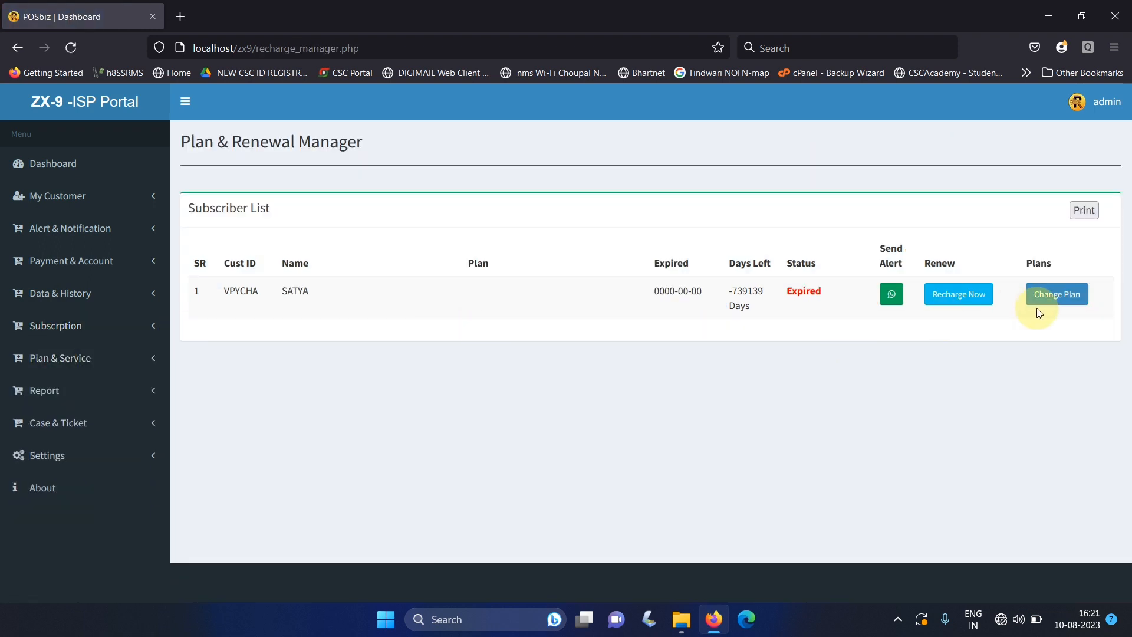
Step: Change the expired subscriber's plan to HOME10 and close the plan change history
left_click(1056, 295)
left_click(496, 361)
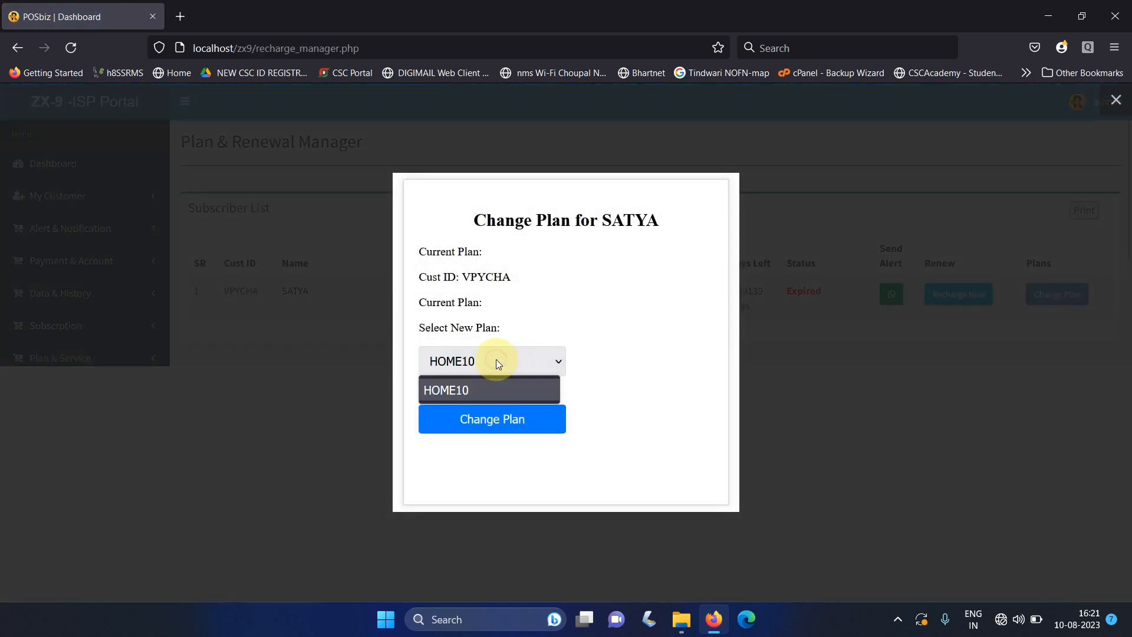
left_click(494, 394)
left_click(493, 357)
left_click(487, 387)
left_click(487, 364)
left_click(626, 357)
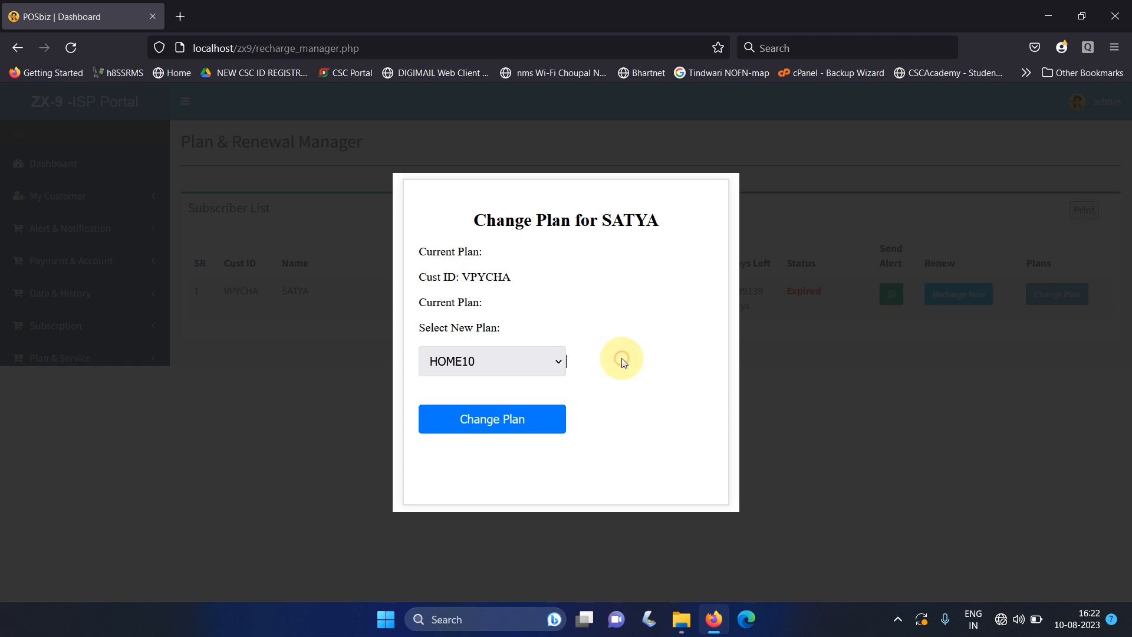
left_click(484, 358)
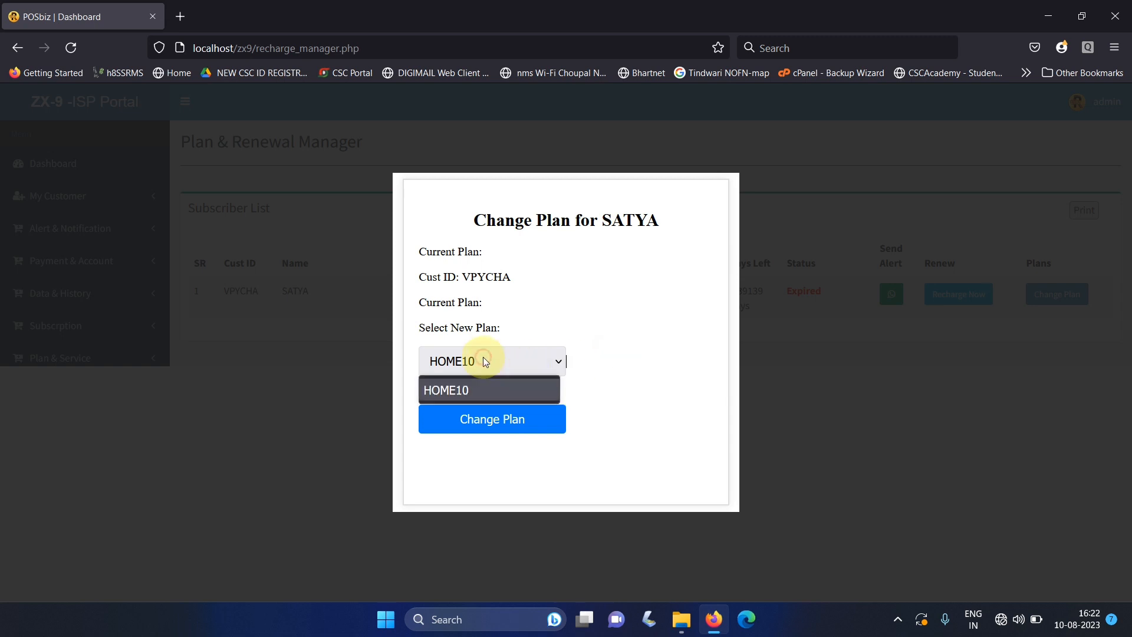
left_click(484, 358)
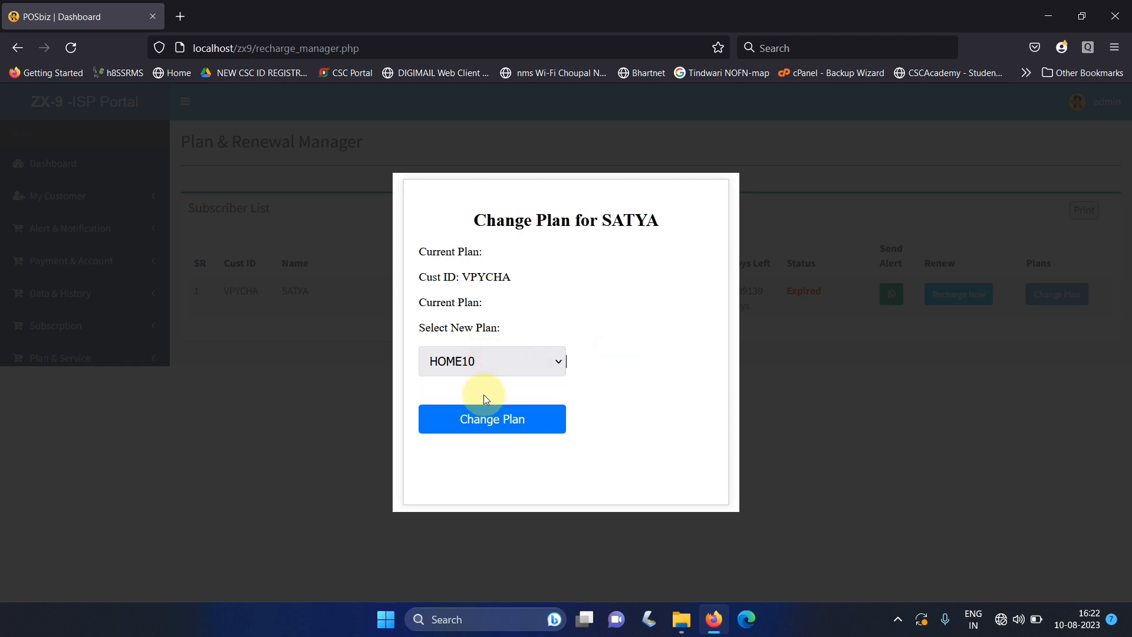
left_click(472, 419)
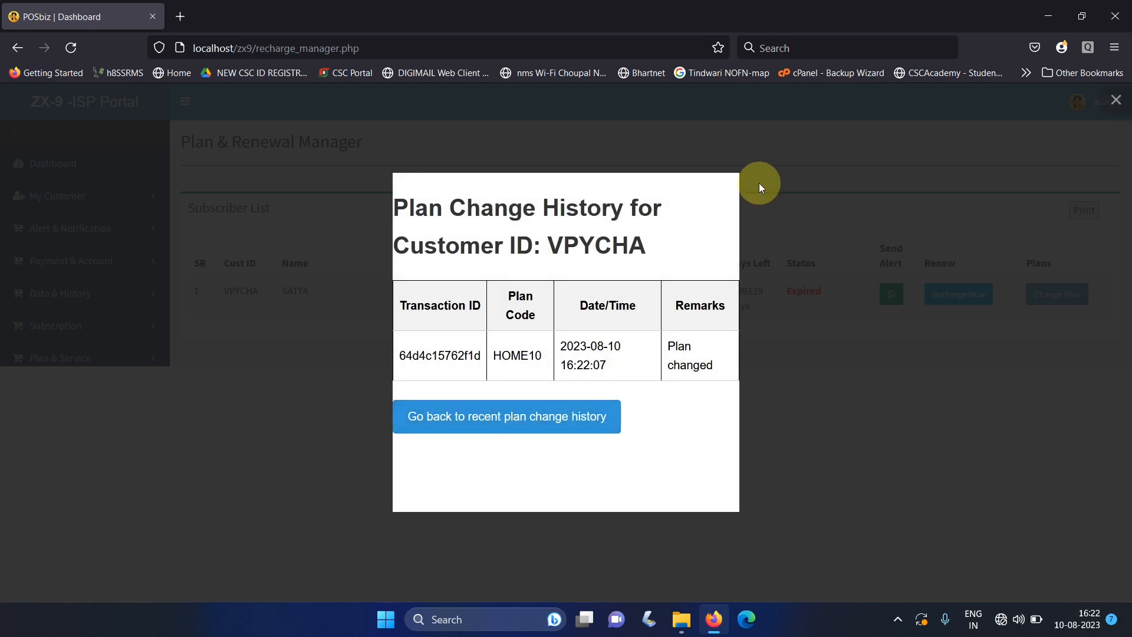
left_click(1114, 100)
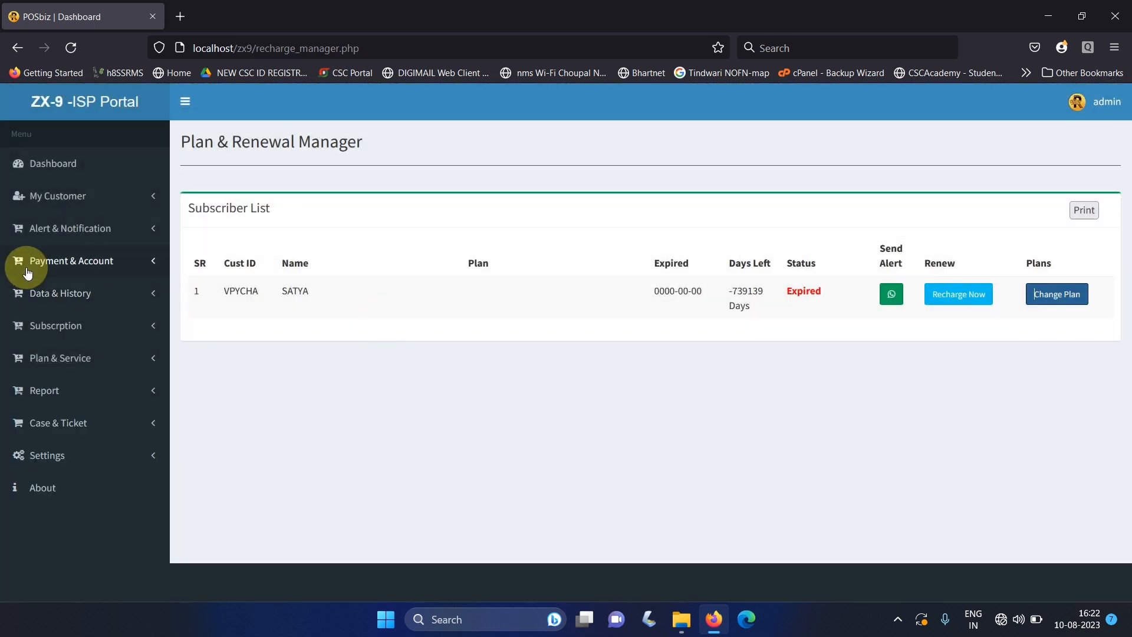
Step: Reopen Renew Subscription and bring up the subscriber's renewal form showing HOME10 at 249
left_click(52, 164)
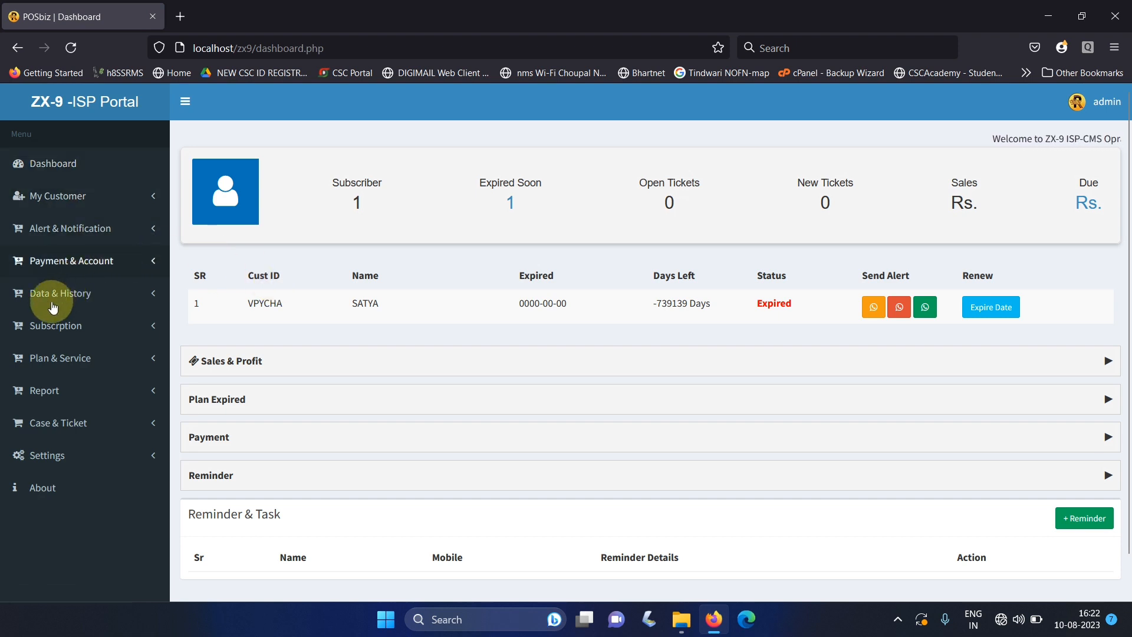
left_click(50, 324)
left_click(57, 353)
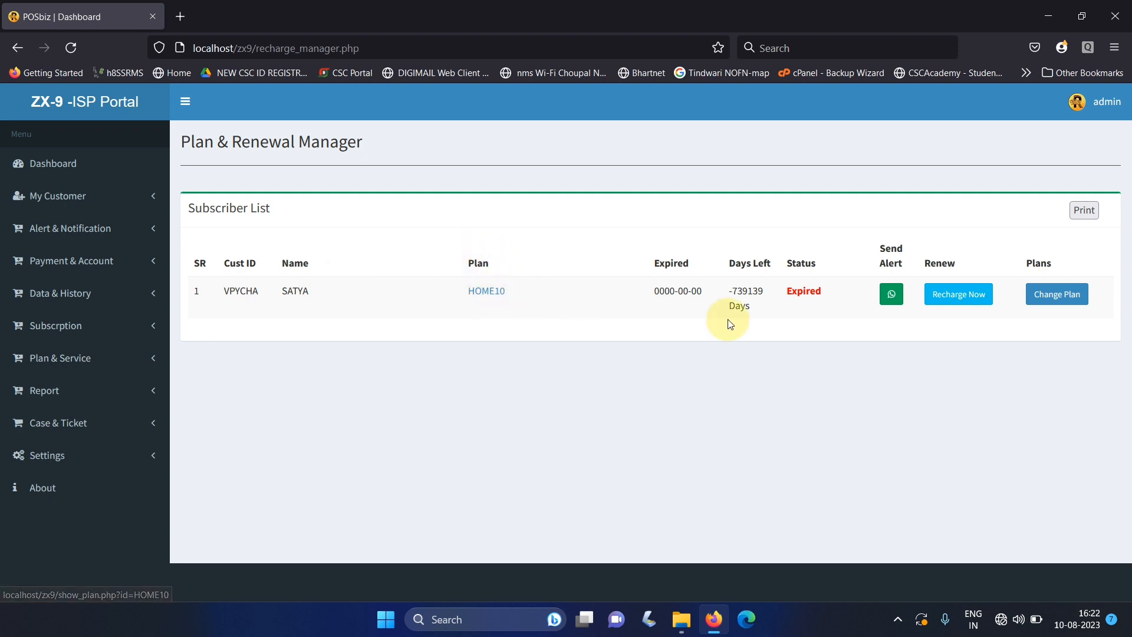
left_click(945, 305)
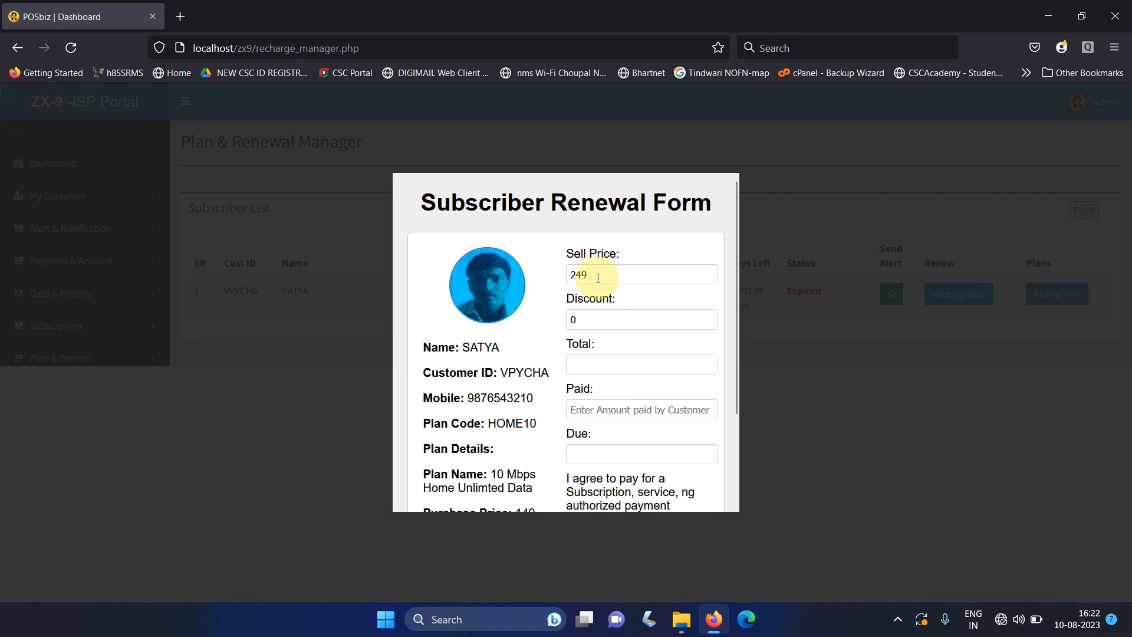
Step: Renew the HOME10 plan at 249 with 0 paid, then return to the dashboard
left_click_drag(487, 424, 537, 423)
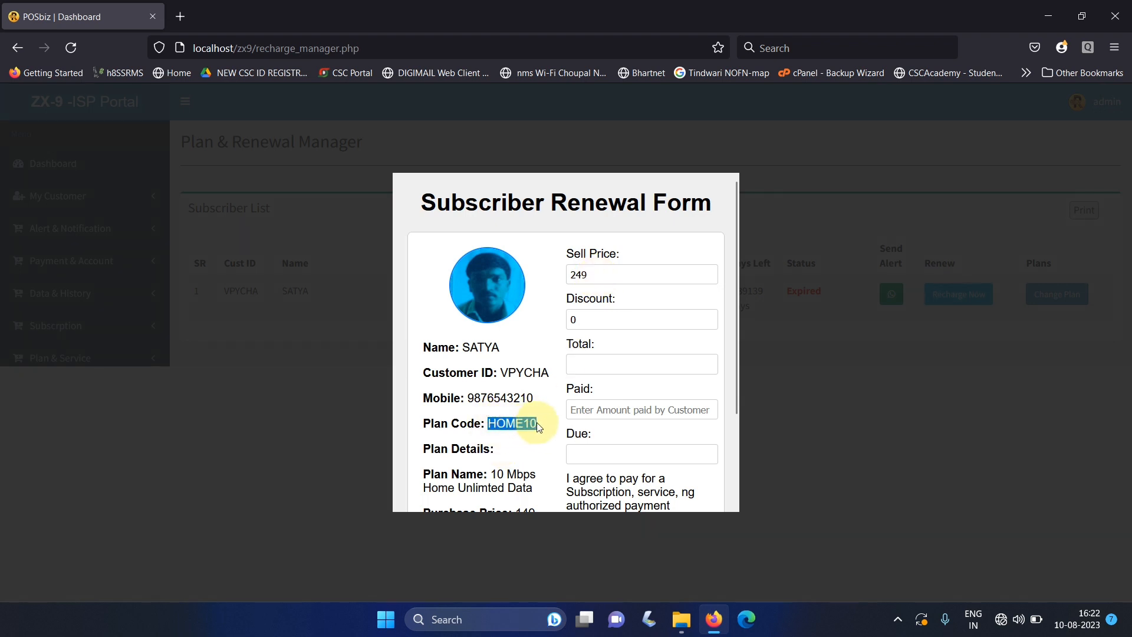
left_click(608, 366)
left_click(607, 317)
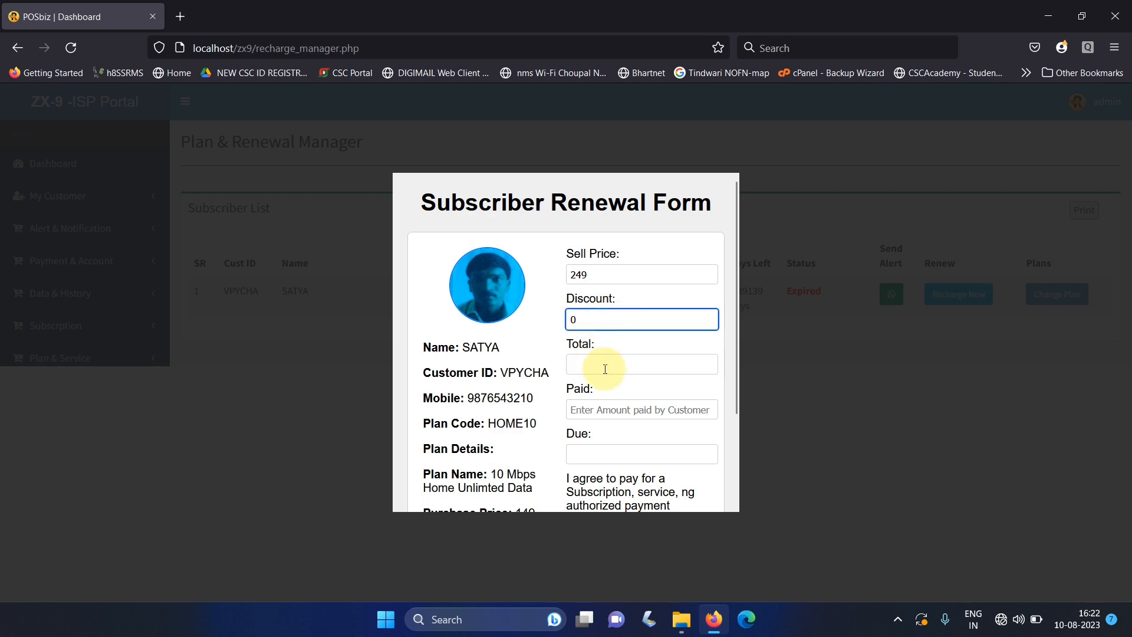
left_click(613, 408)
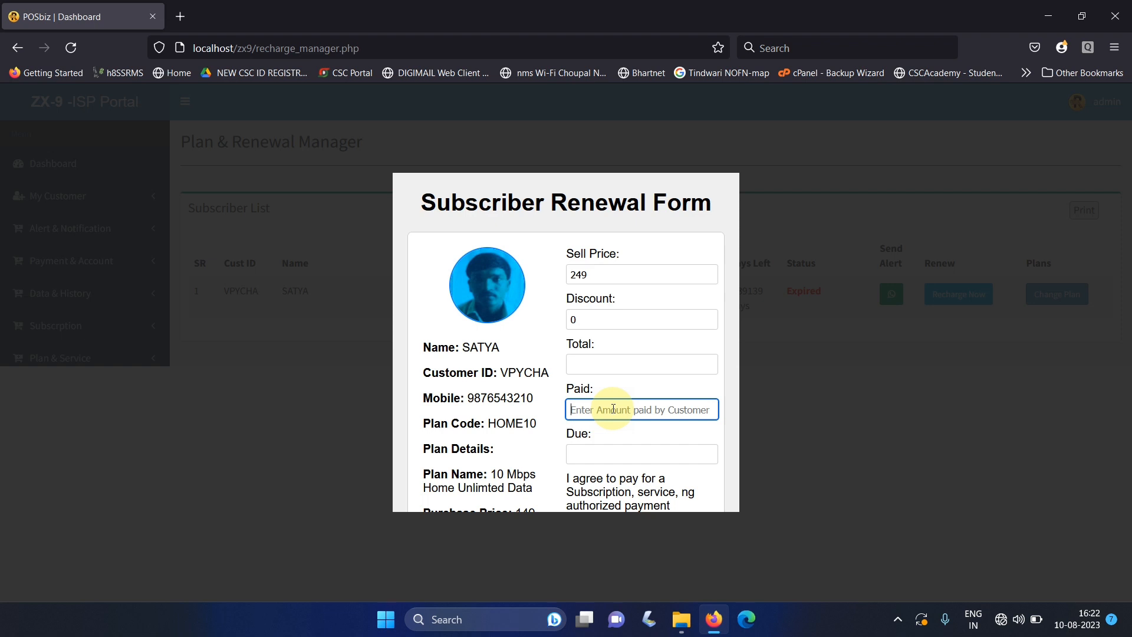
type("0")
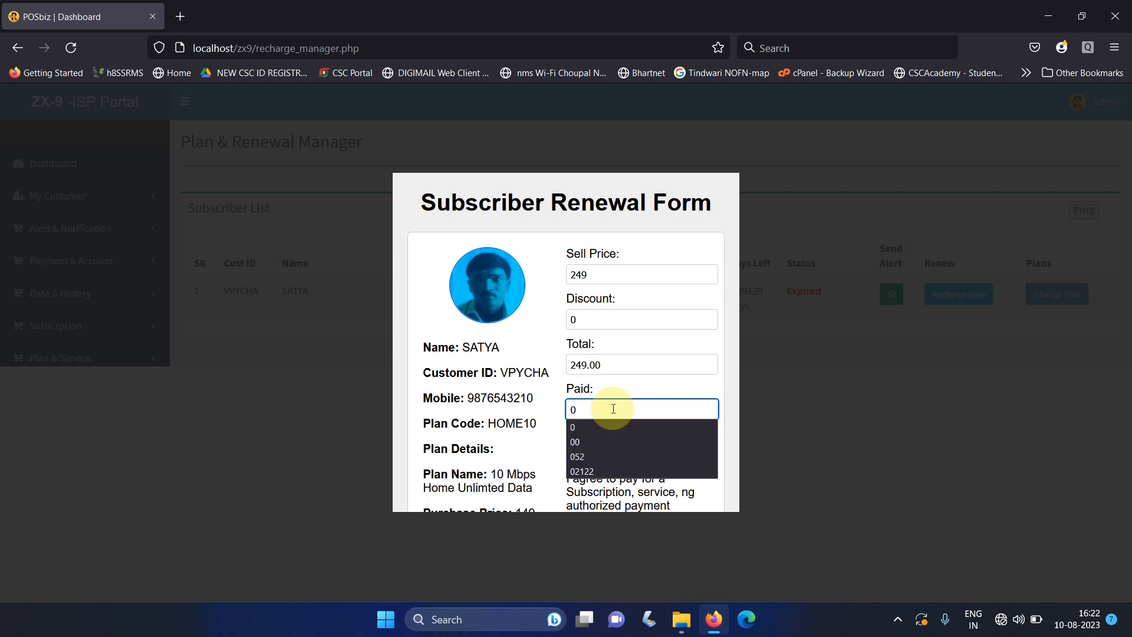
key("Tab")
key("Tab")
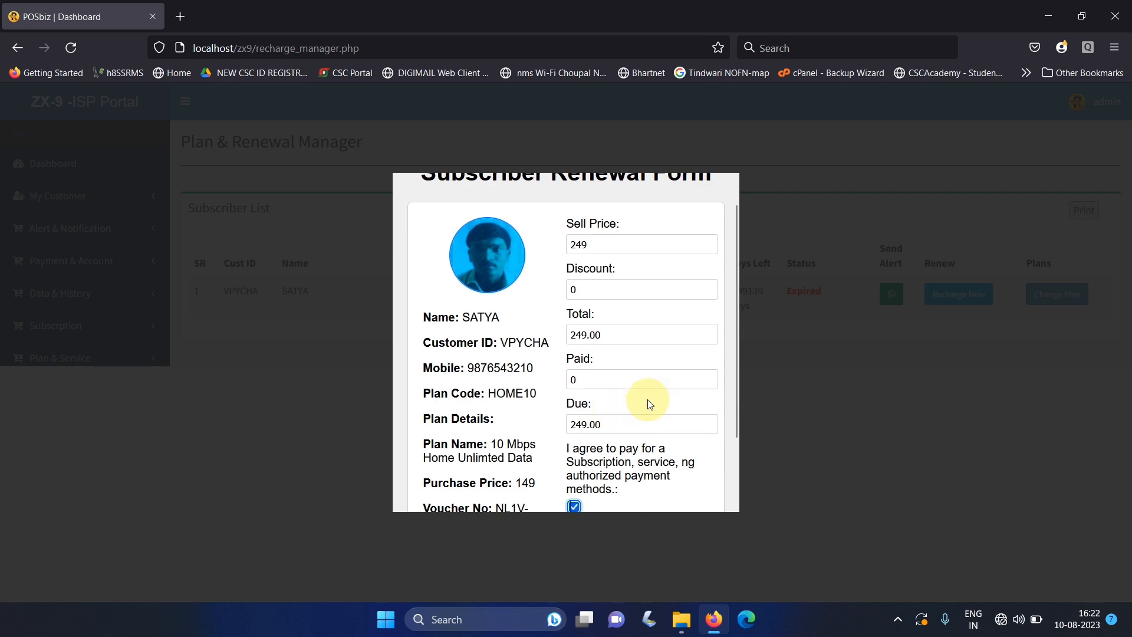
scroll(741, 358, "down", 2)
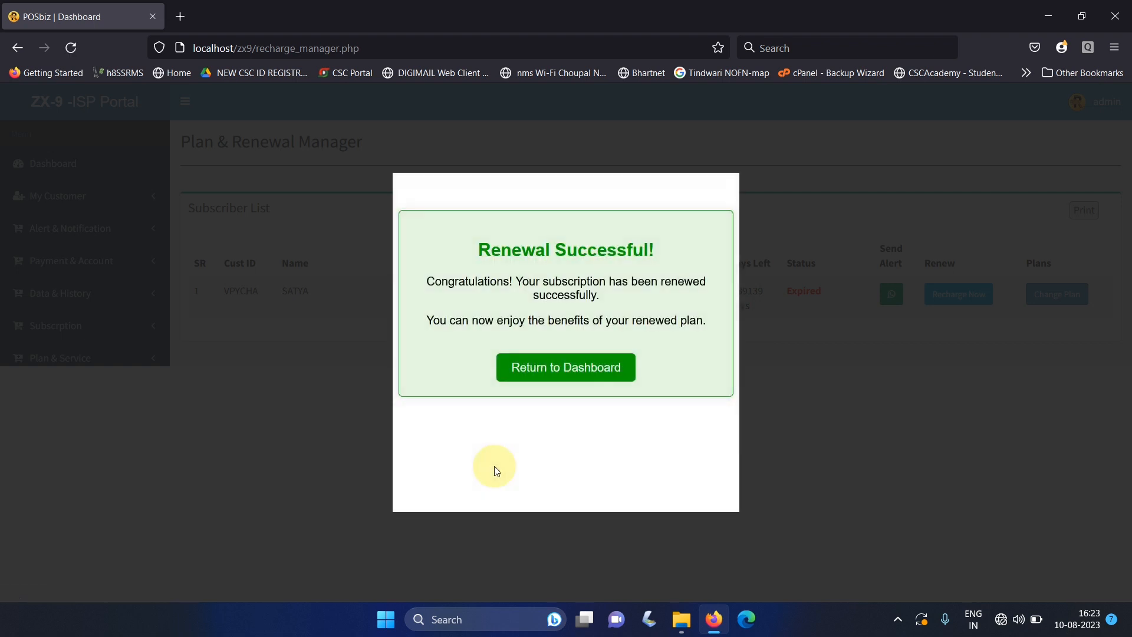
left_click(1125, 96)
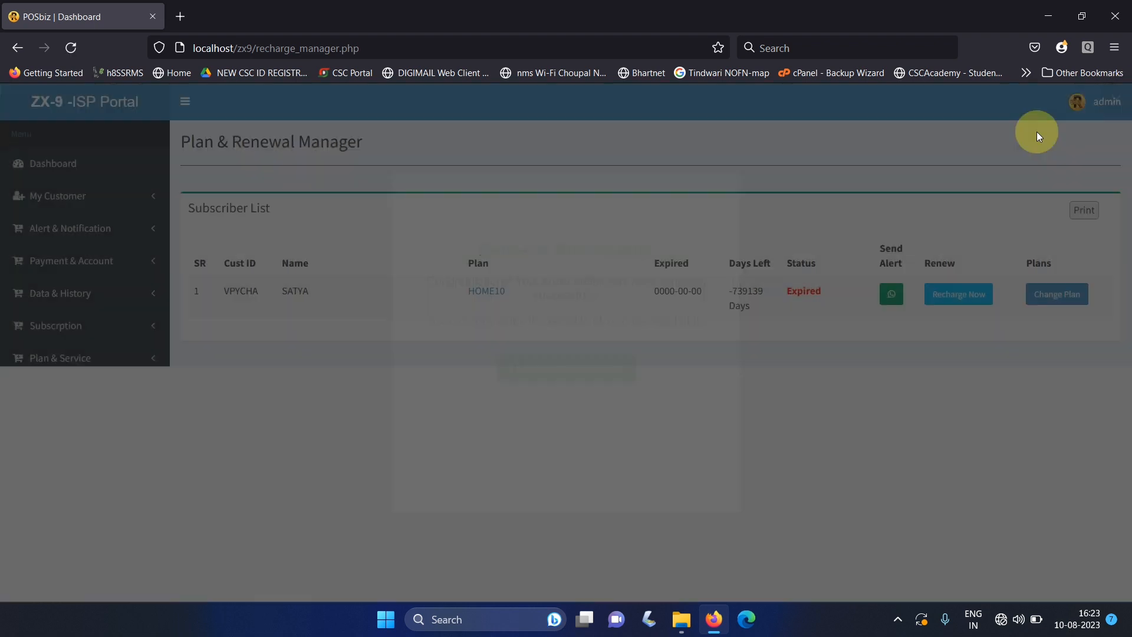
left_click(57, 165)
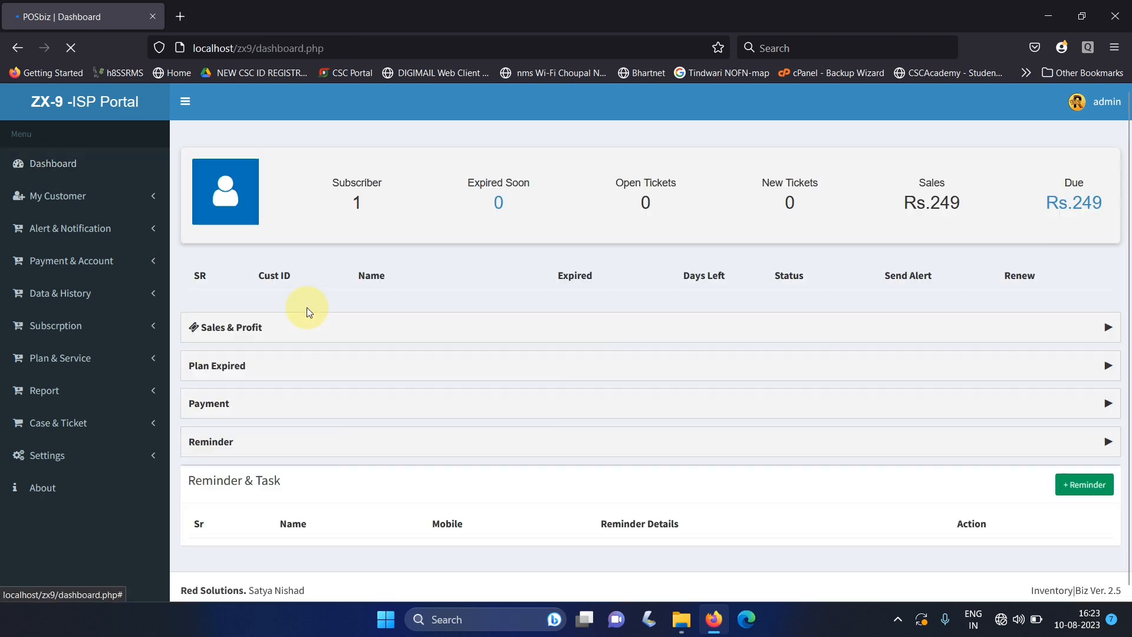
right_click(44, 347)
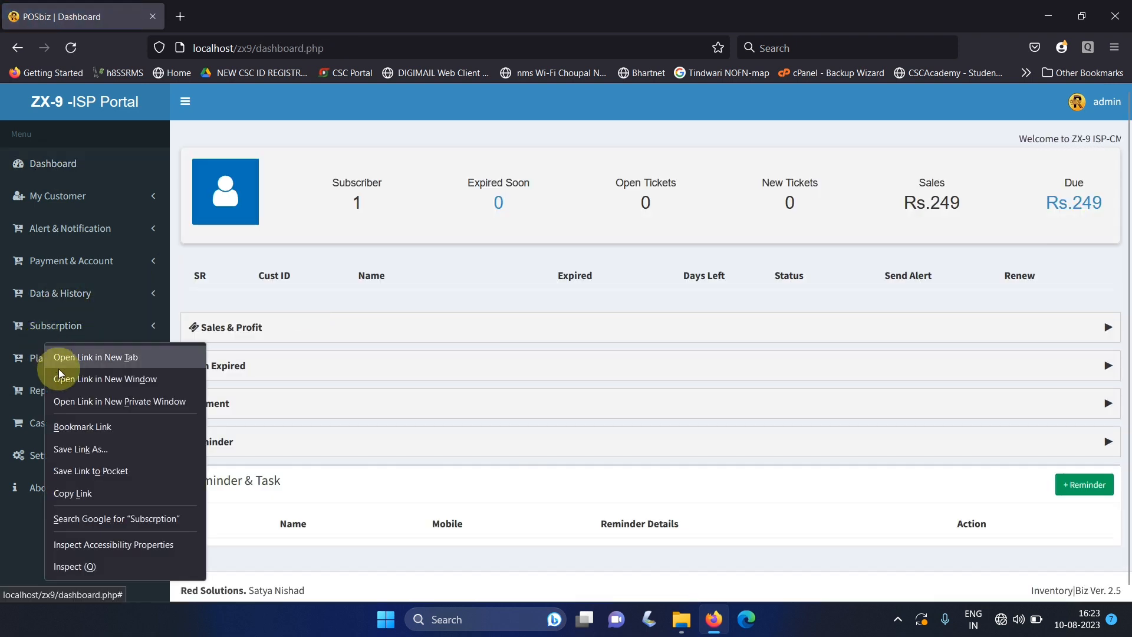
left_click(35, 329)
left_click(61, 364)
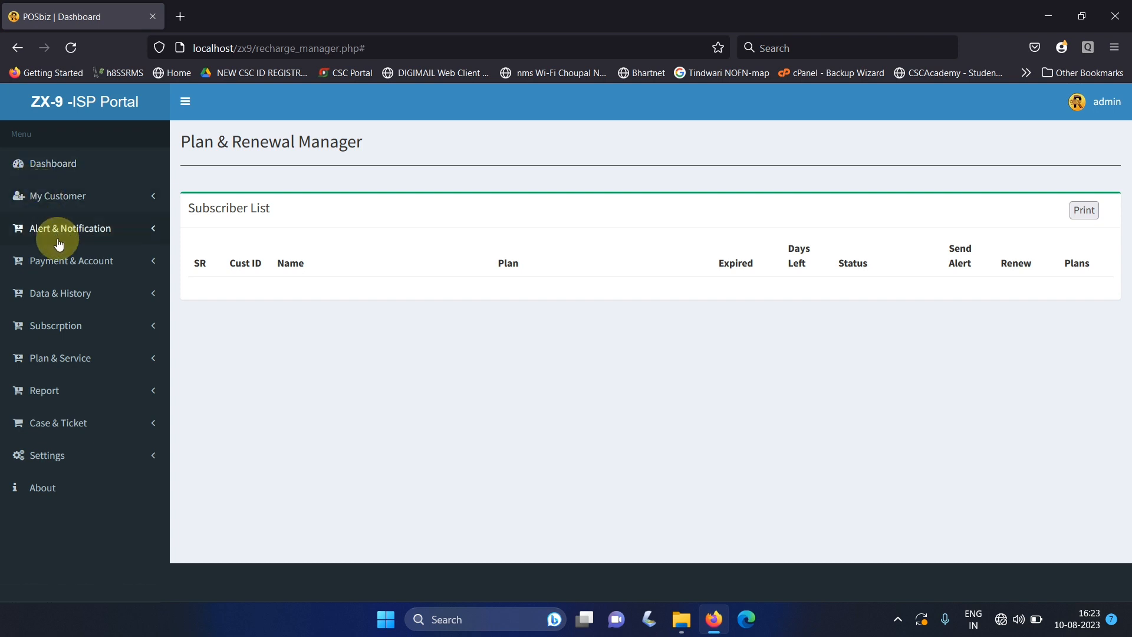
left_click(19, 165)
left_click(54, 196)
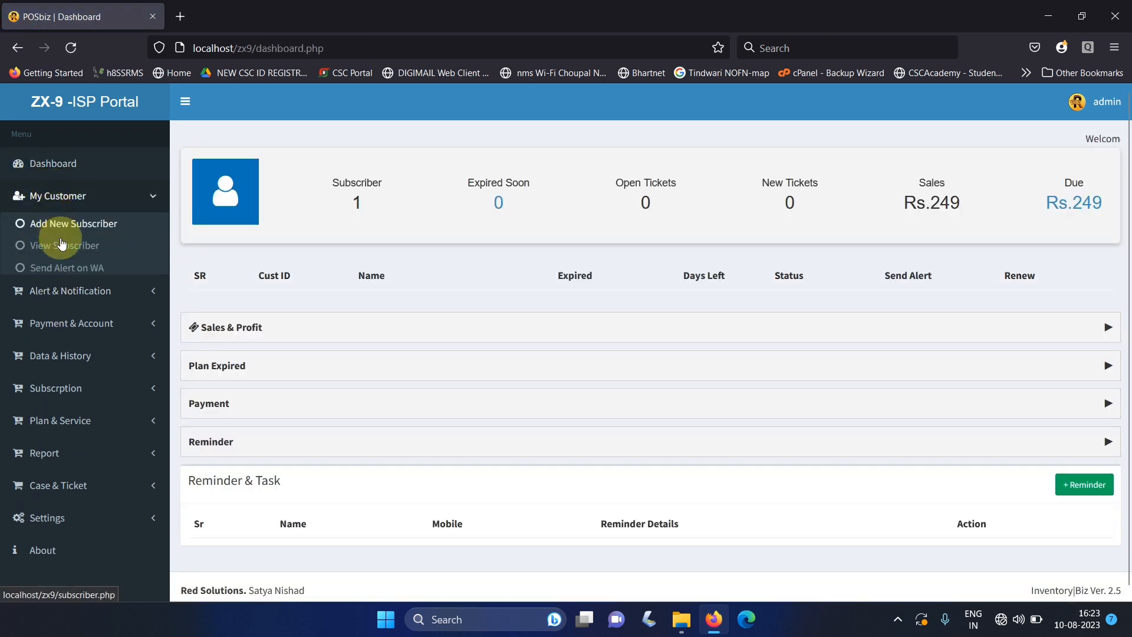
left_click(63, 245)
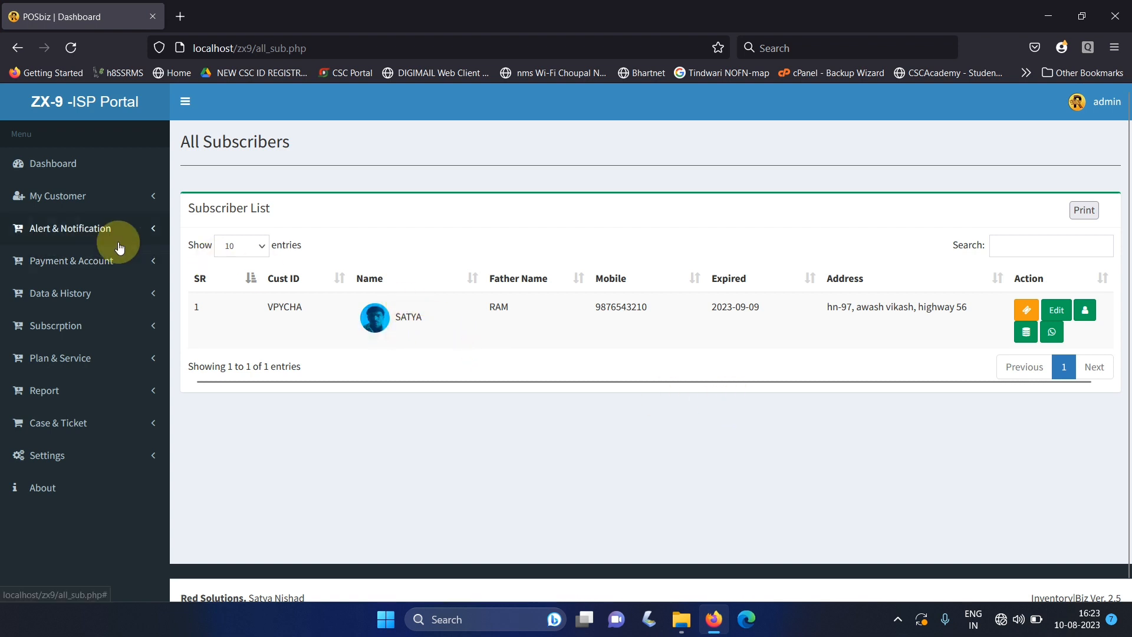
left_click(48, 167)
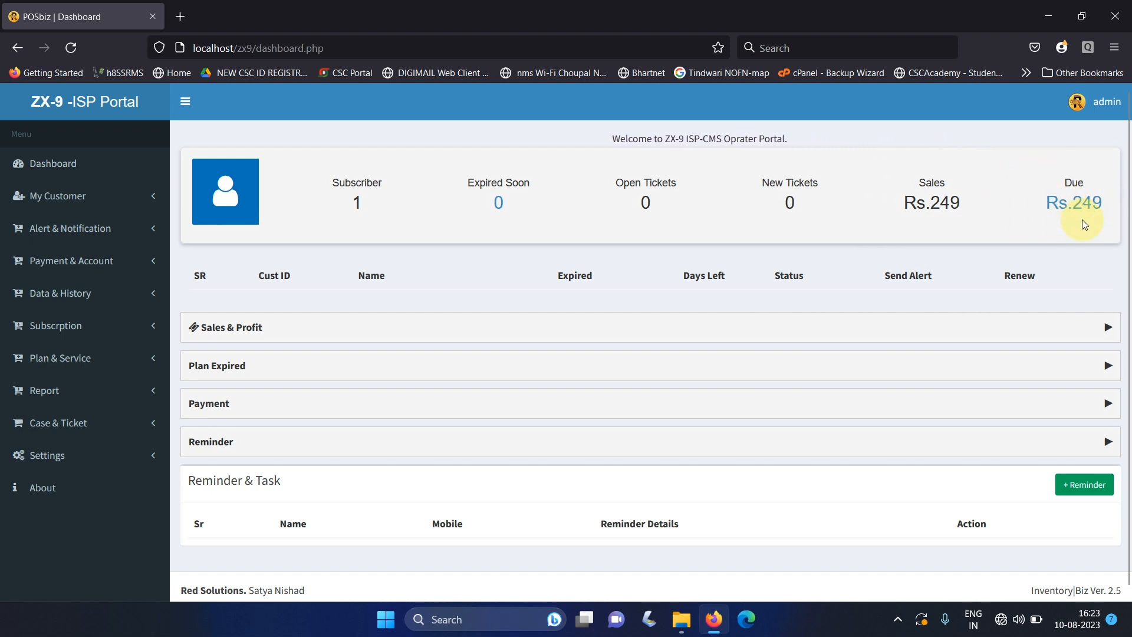
Step: Check due balances, then open Invoice Manager to inspect the pending 249 HOME10 invoice row
left_click(1092, 203)
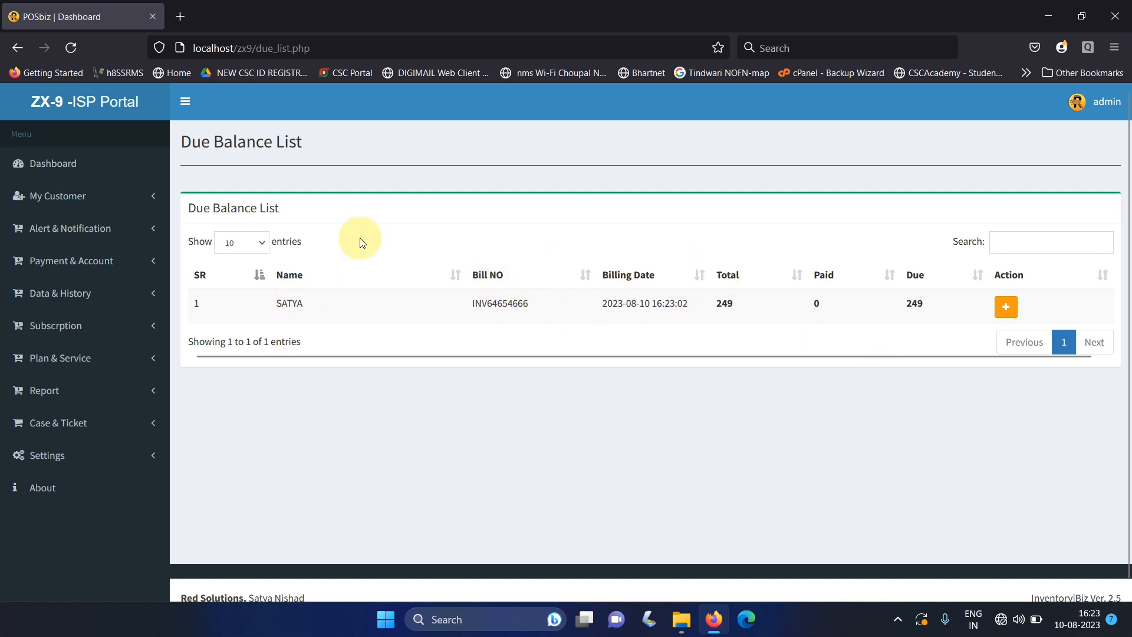
left_click(58, 164)
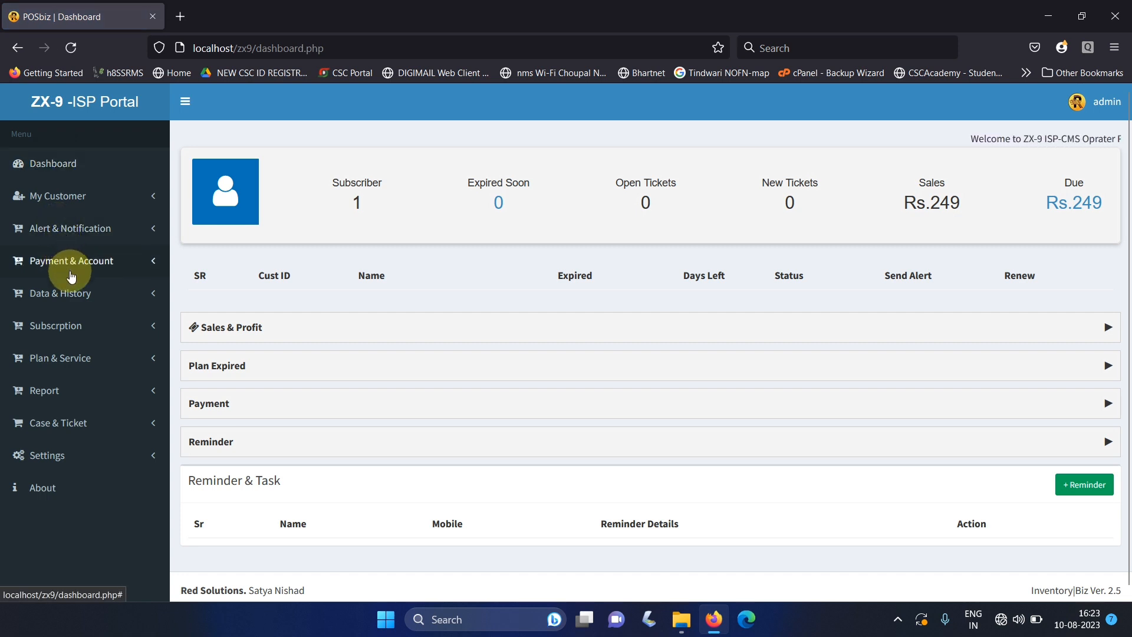
left_click(39, 269)
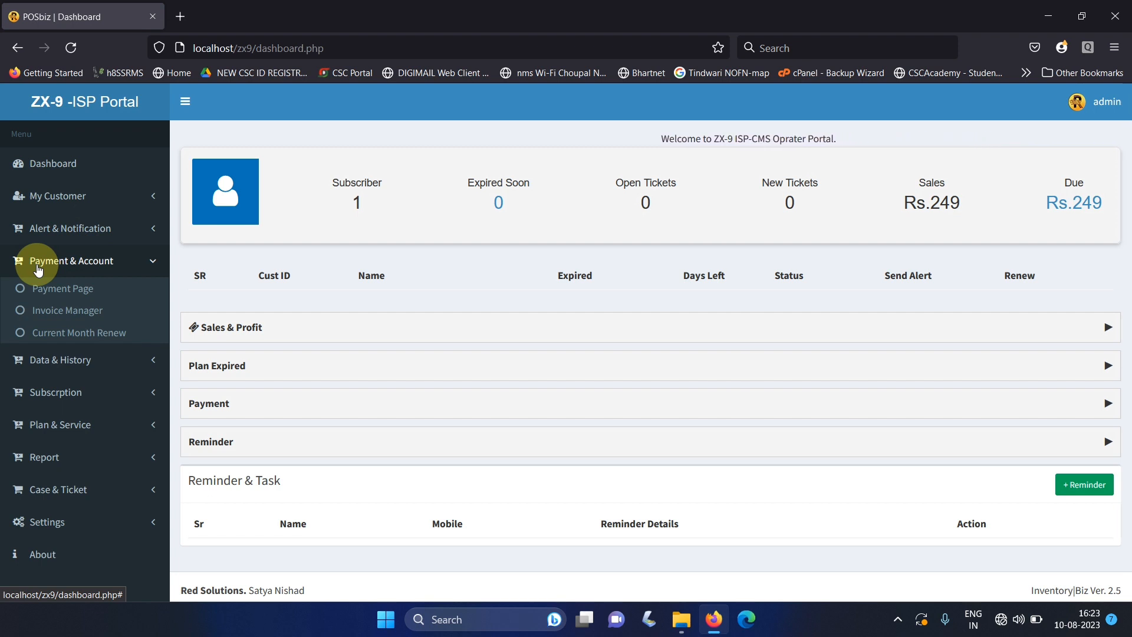
left_click(76, 311)
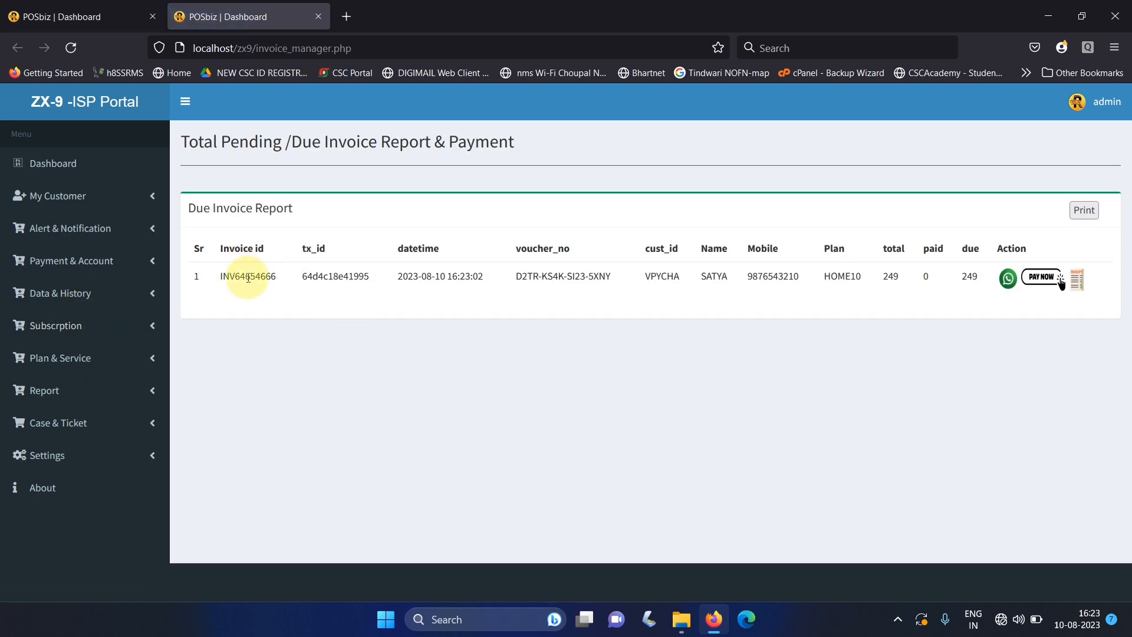
left_click_drag(228, 270, 395, 285)
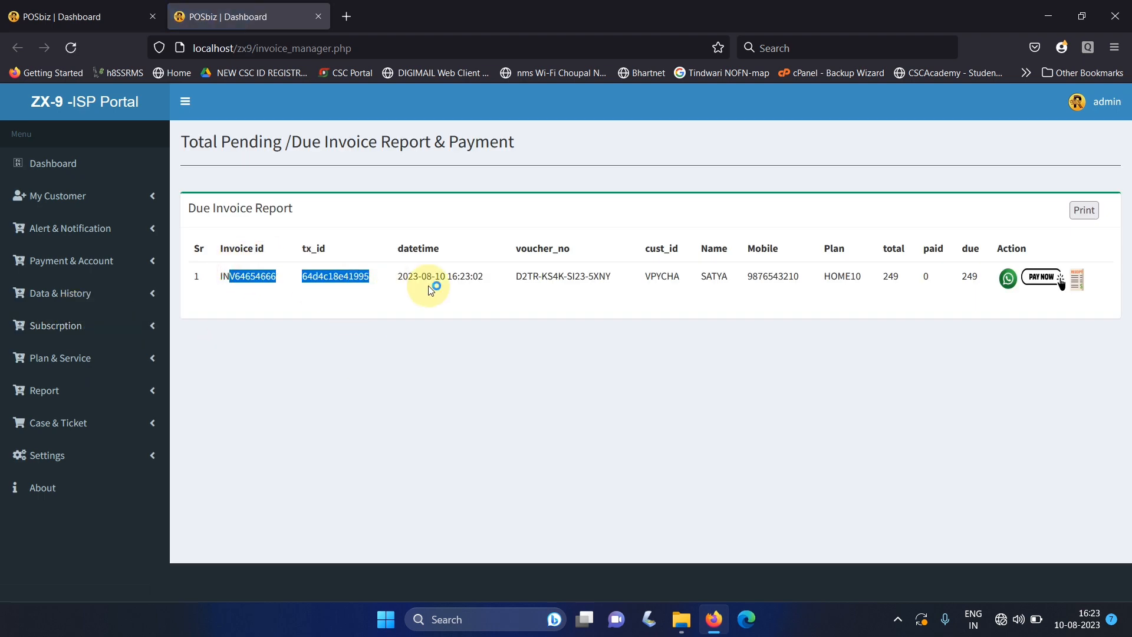
left_click(514, 291)
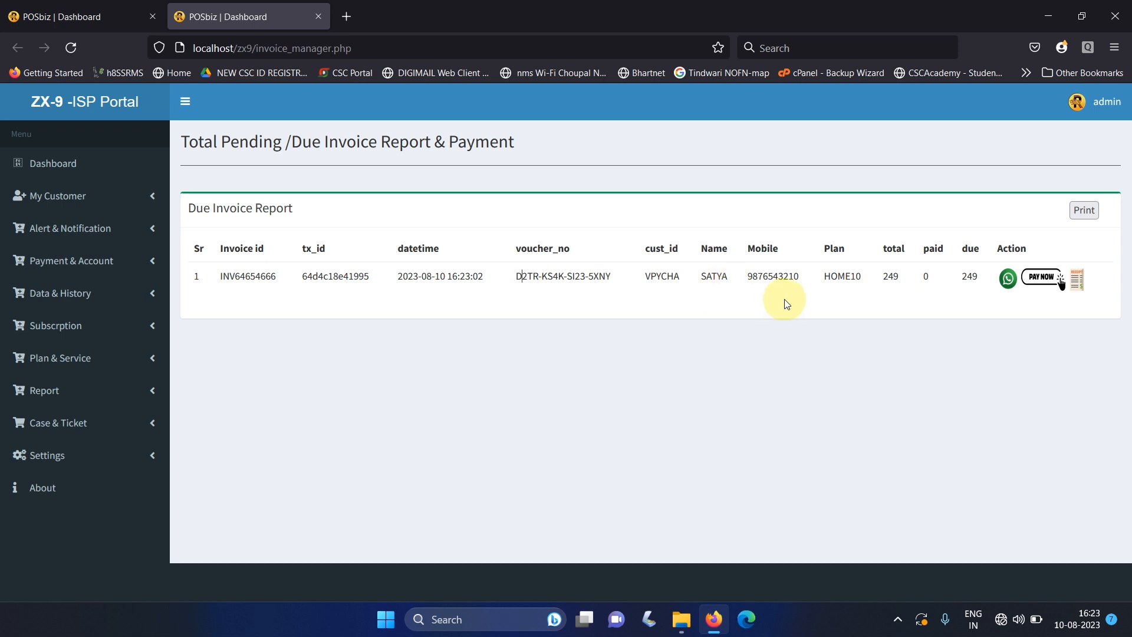
left_click(726, 318)
left_click(1005, 286)
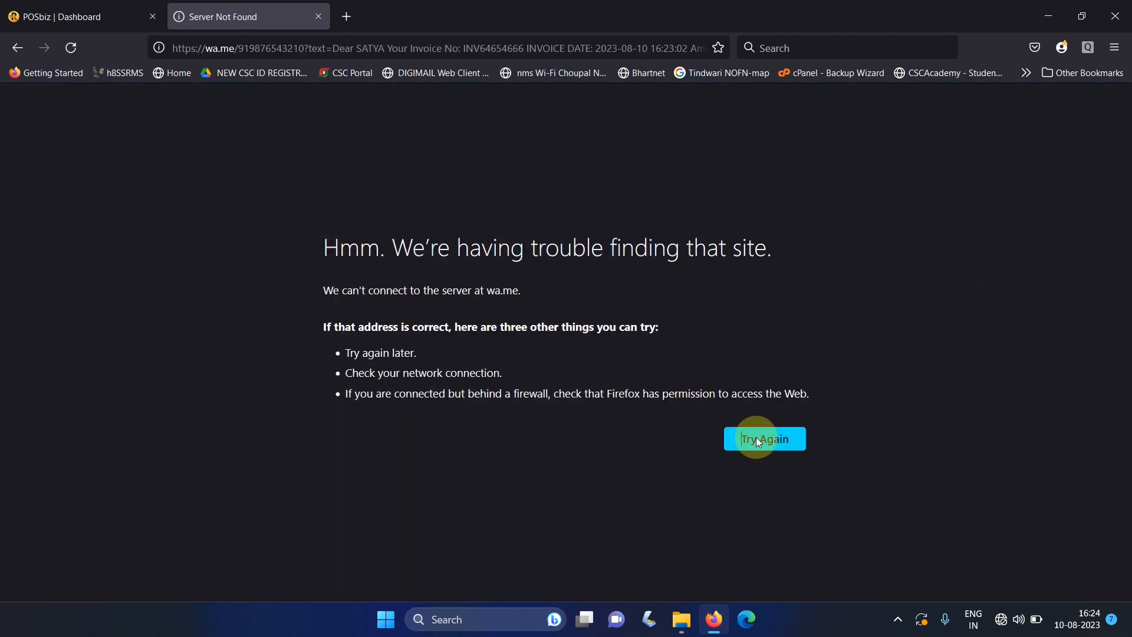
mouse_move(1004, 623)
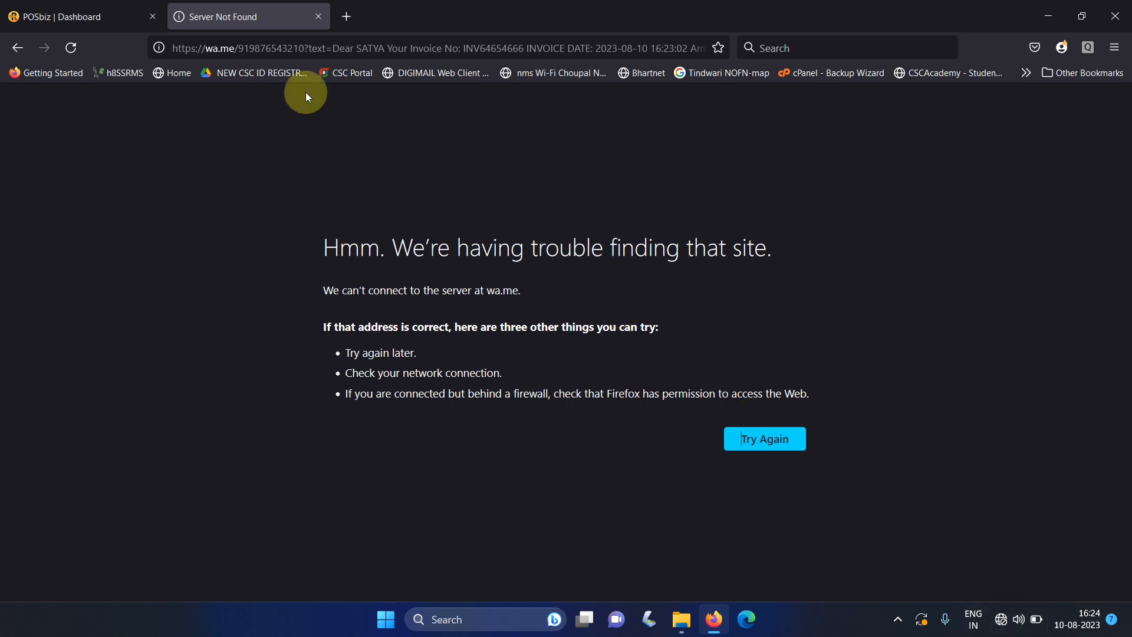
left_click(263, 50)
left_click(286, 50)
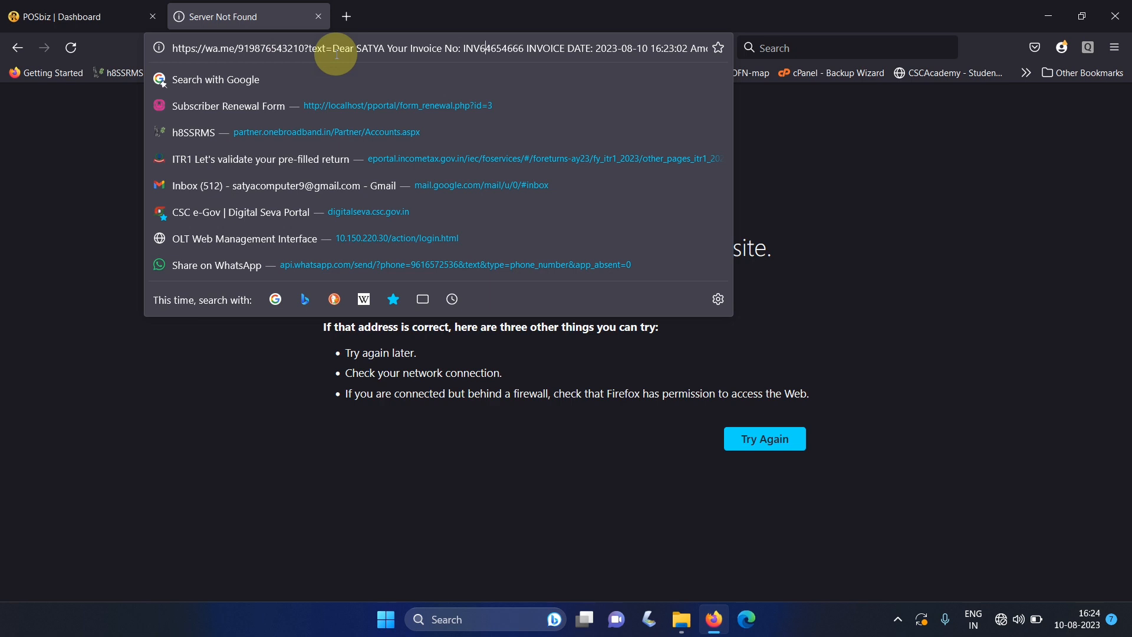
key("Right")
key("Right")
key("Right")
key("Right")
key("Right")
key("Right")
key("Right")
key("Right")
key("Right")
key("Right")
key("Right")
key("Right")
key("Right")
key("Right")
key("Right")
key("Right")
key("Right")
key("Right")
key("Right")
key("Right")
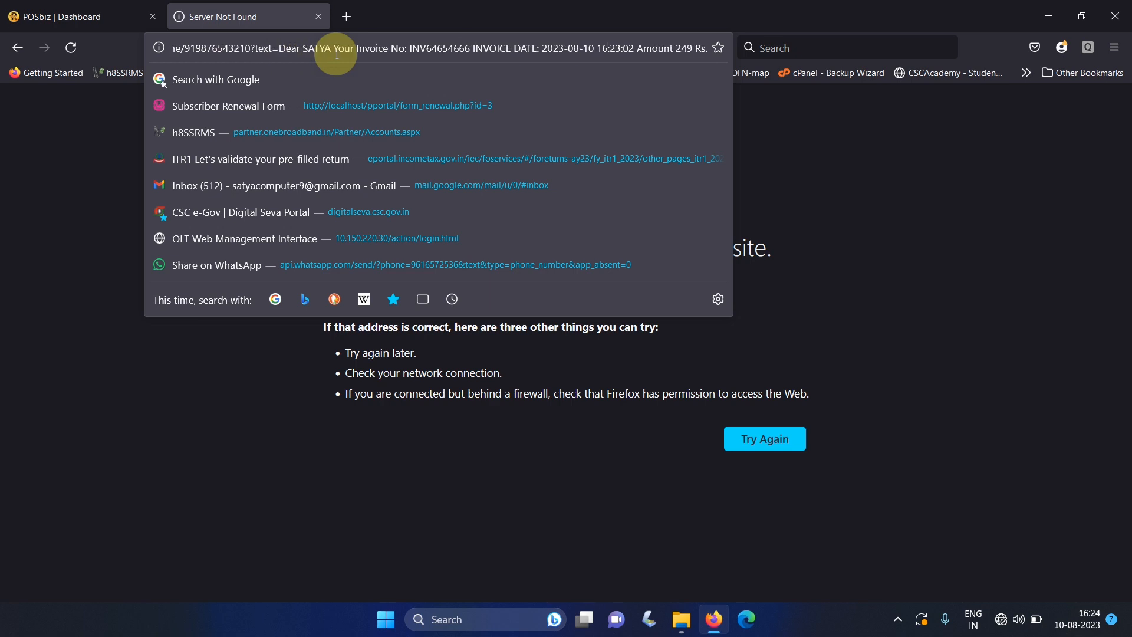
key("Right")
key("Right")
key("Right")
key("Right")
key("Right")
key("Right")
key("Right")
key("Right")
key("Right")
key("Right")
key("Right")
key("Right")
key("Right")
key("Right")
key("Right")
key("Right")
key("Right")
key("Right")
key("Right")
key("Right")
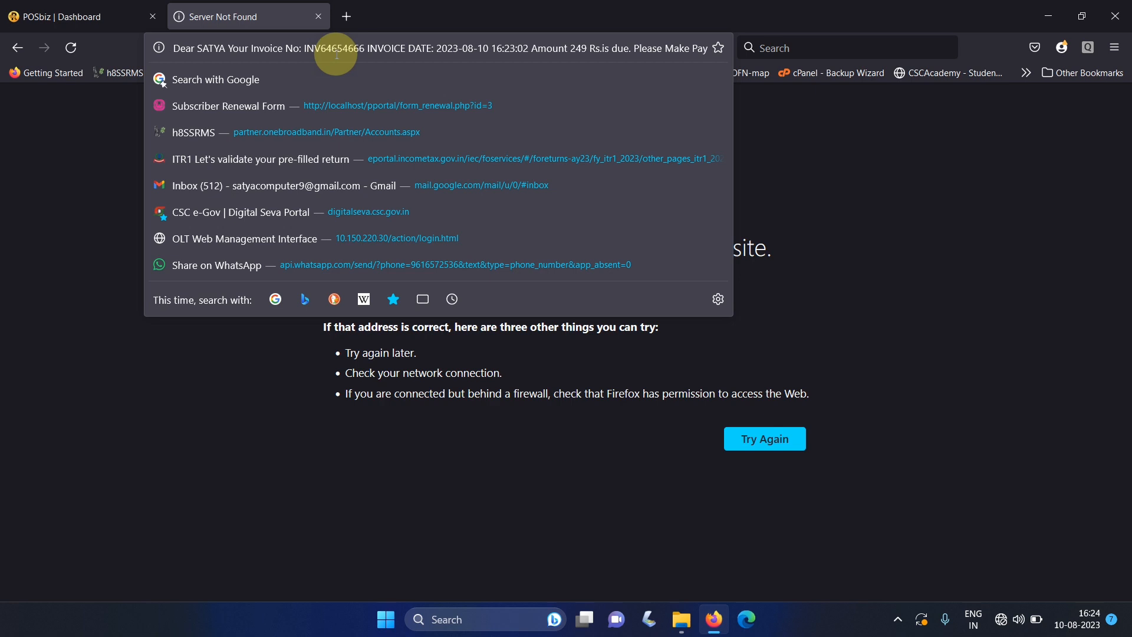
key("Right")
key("Right")
key("Right")
key("Right")
key("Right")
key("Right")
key("Right")
key("Right")
key("Right")
key("Right")
key("Right")
key("Right")
key("Right")
key("Right")
key("Right")
key("Right")
key("Right")
key("Right")
key("Right")
key("Right")
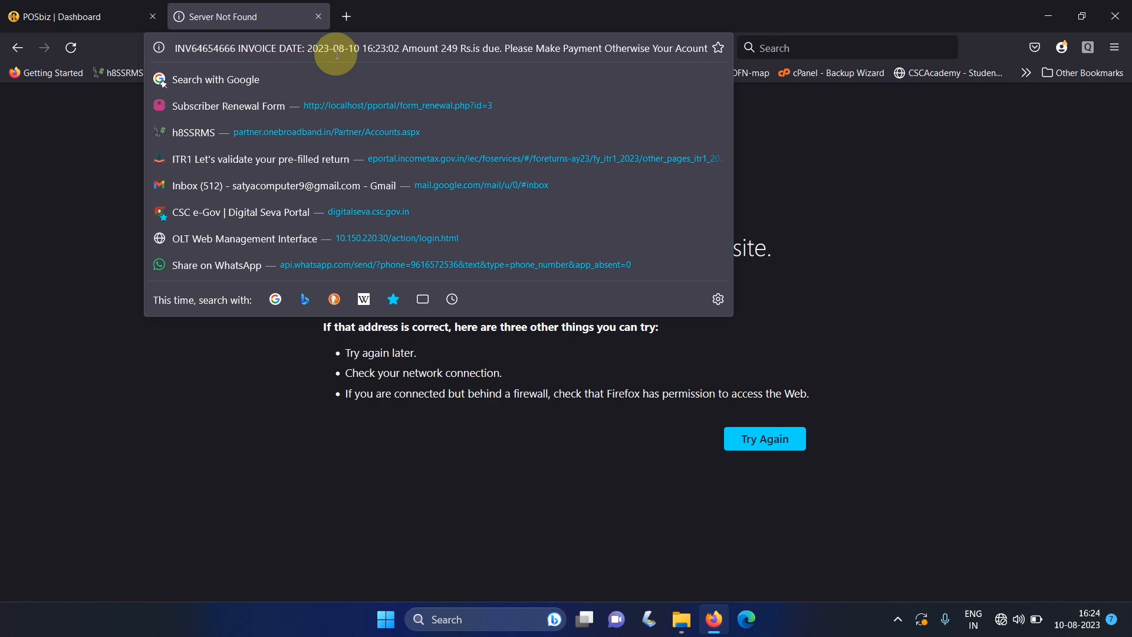
key("Right")
key("Right")
key("Right")
key("Right")
key("Right")
key("Right")
key("Right")
key("Right")
key("Right")
key("Right")
key("Right")
key("Right")
key("Right")
key("Right")
key("Right")
key("Right")
key("Right")
key("Right")
key("Right")
key("Right")
key("Right")
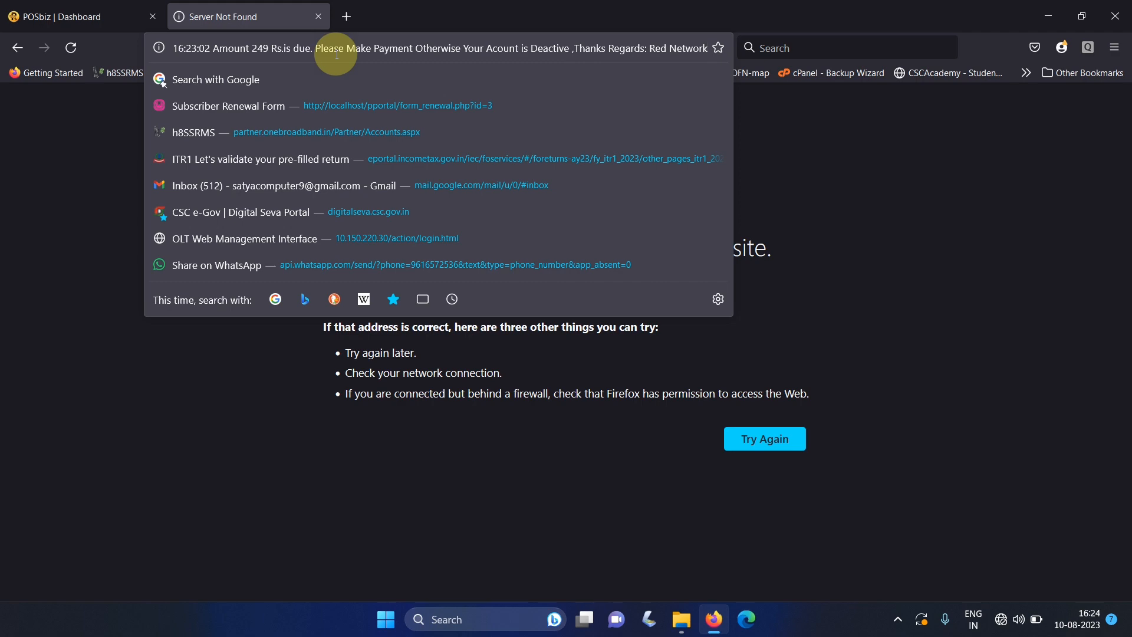
left_click(71, 16)
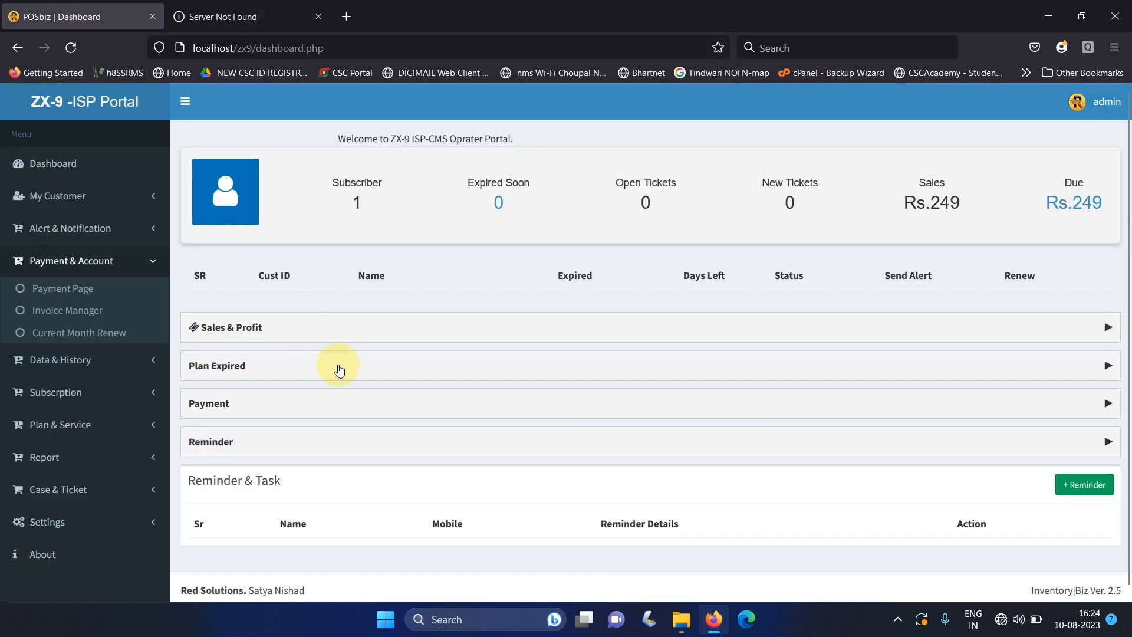
left_click(200, 17)
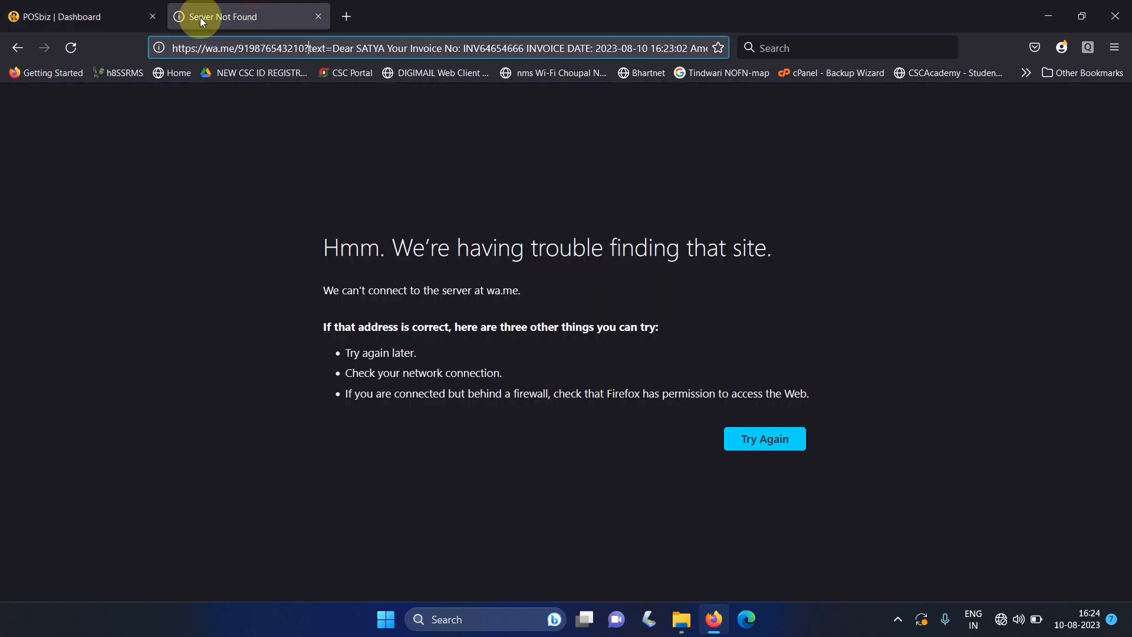
left_click(16, 47)
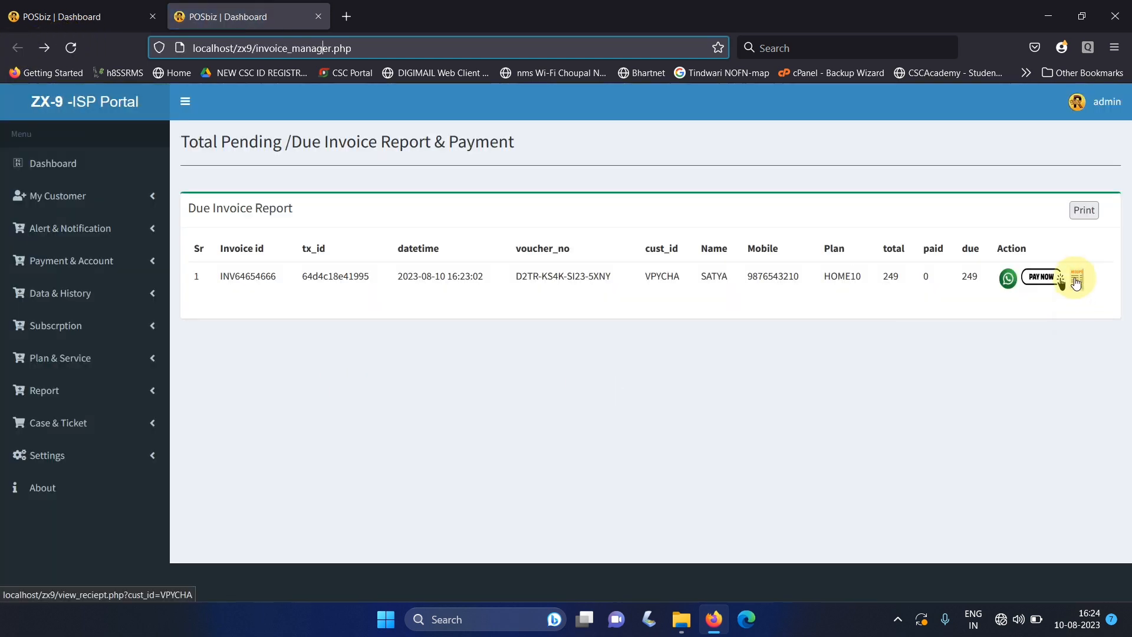
Step: View the HOME10 receipt with 249 Rs due and its UPI QR code, then return to the Due Invoice Report
left_click(1075, 278)
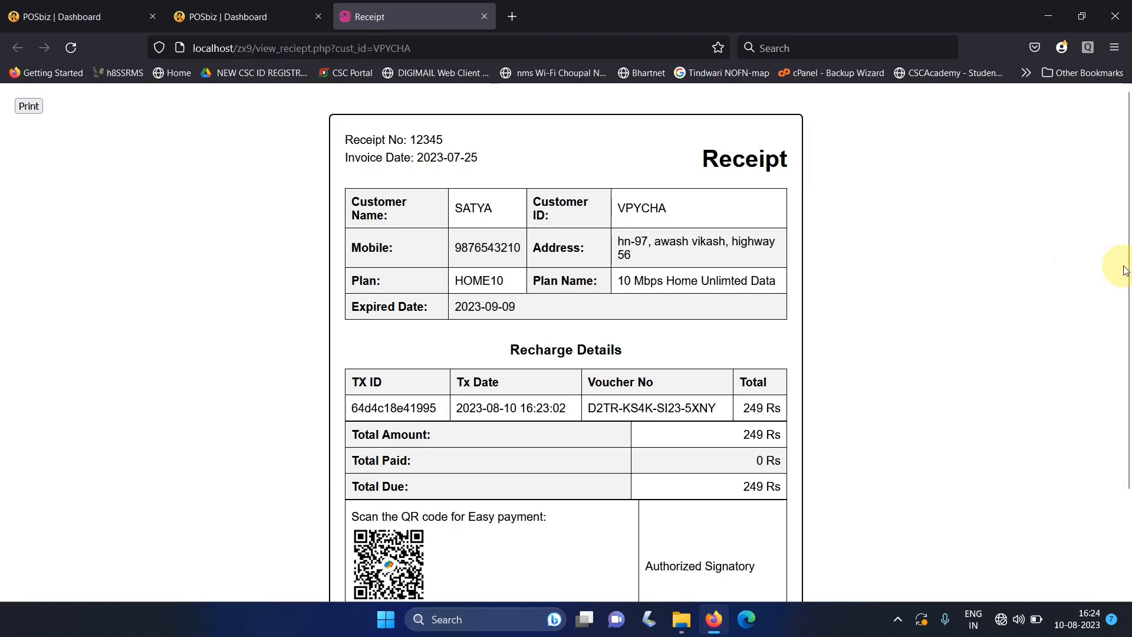
scroll(1128, 182, "down", 4)
scroll(1128, 165, "up", 4)
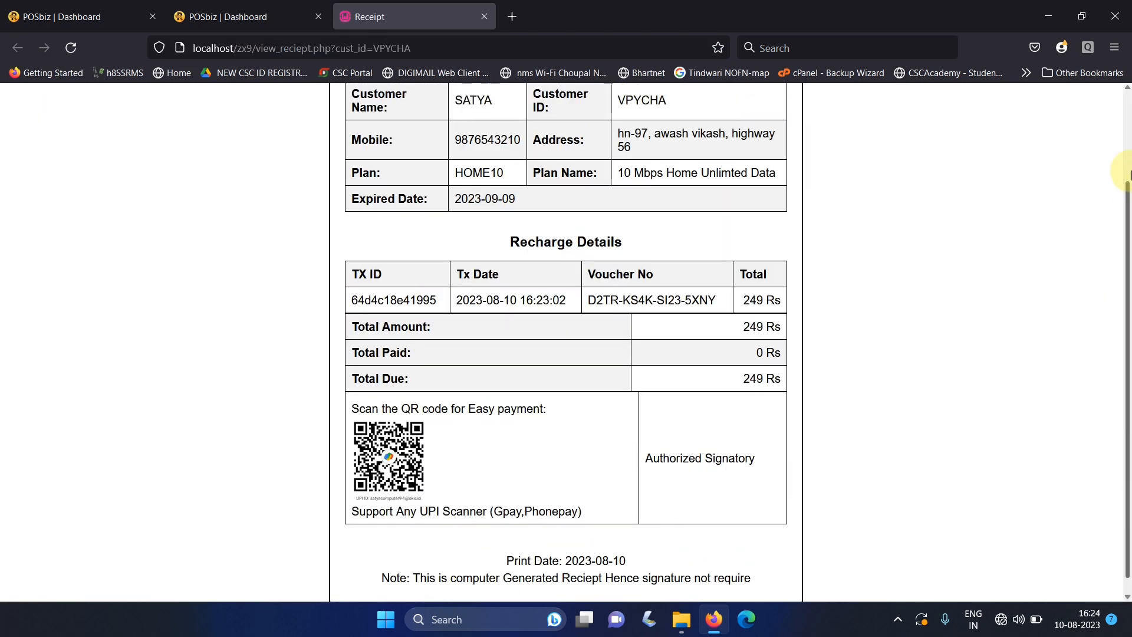
scroll(1104, 217, "down", 3)
scroll(1104, 217, "up", 3)
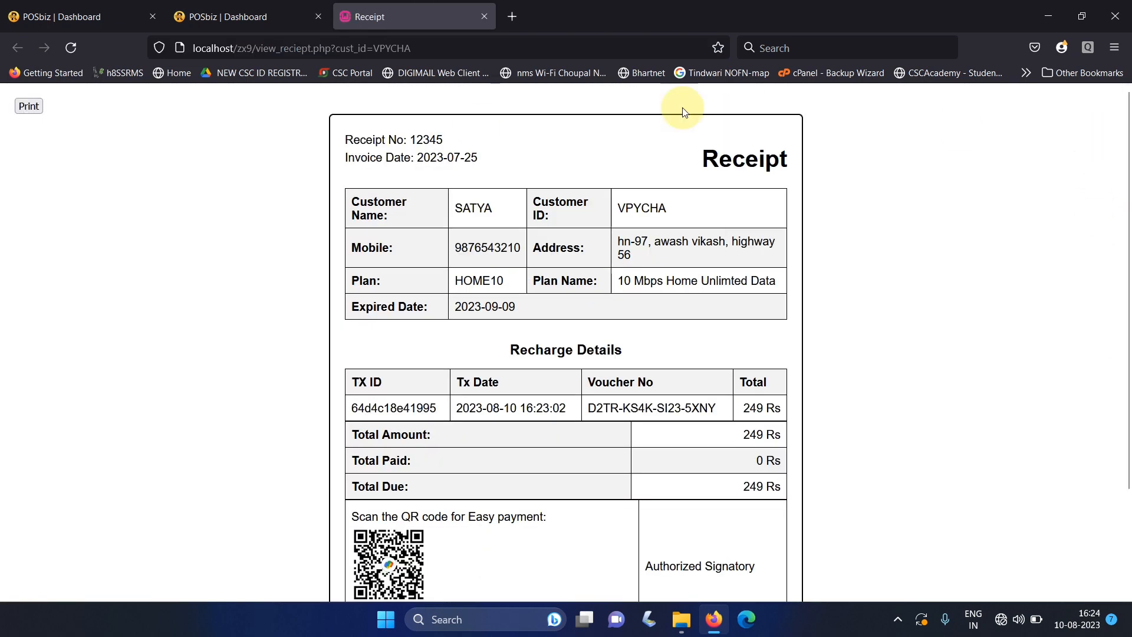
left_click(258, 5)
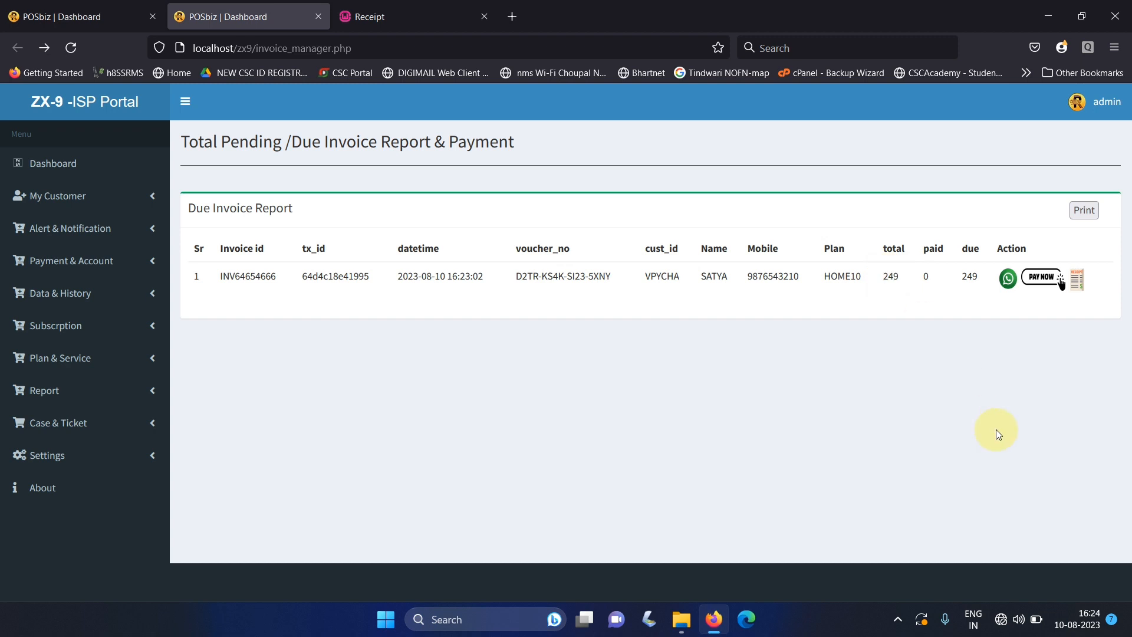
Step: Start a payment for the due invoice with received amount 249 and payment mode Cash
left_click(1040, 276)
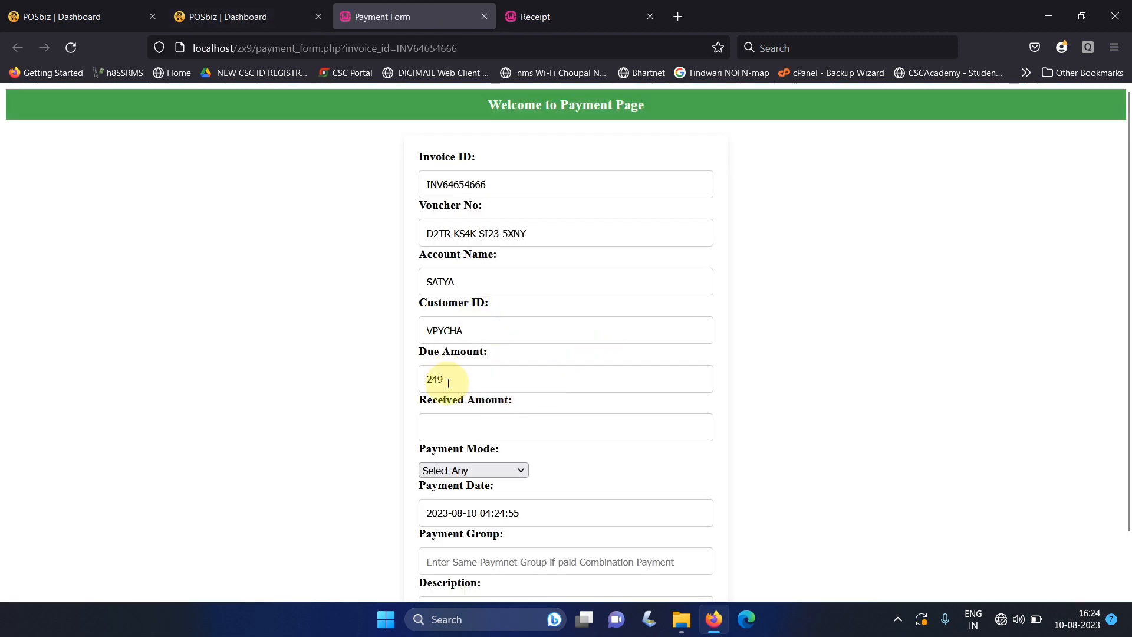
left_click(459, 426)
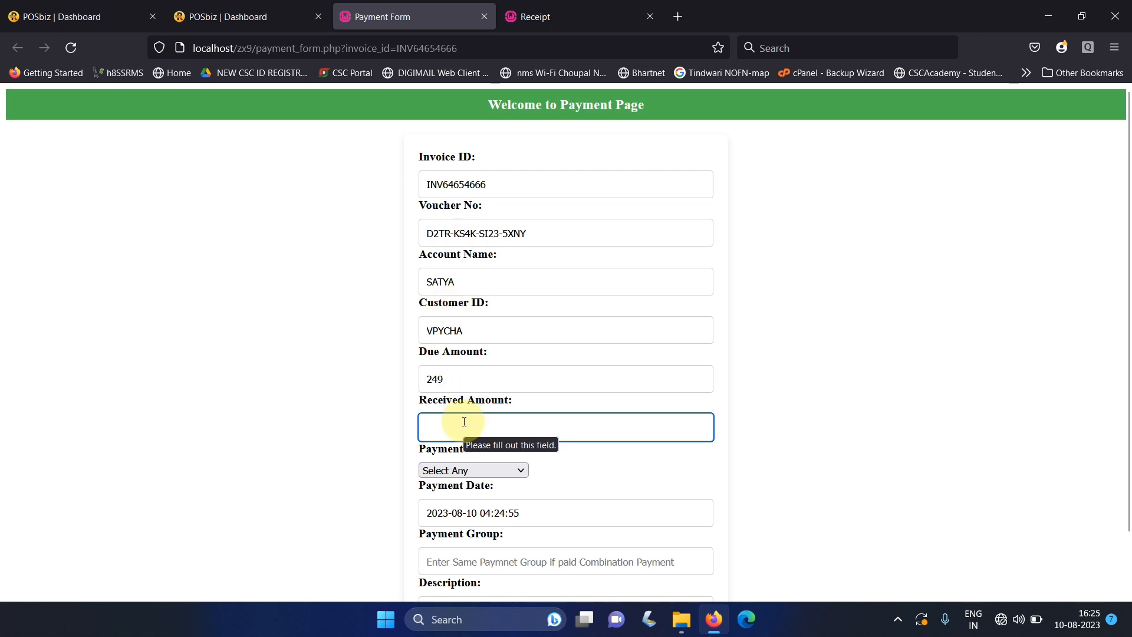
type("249")
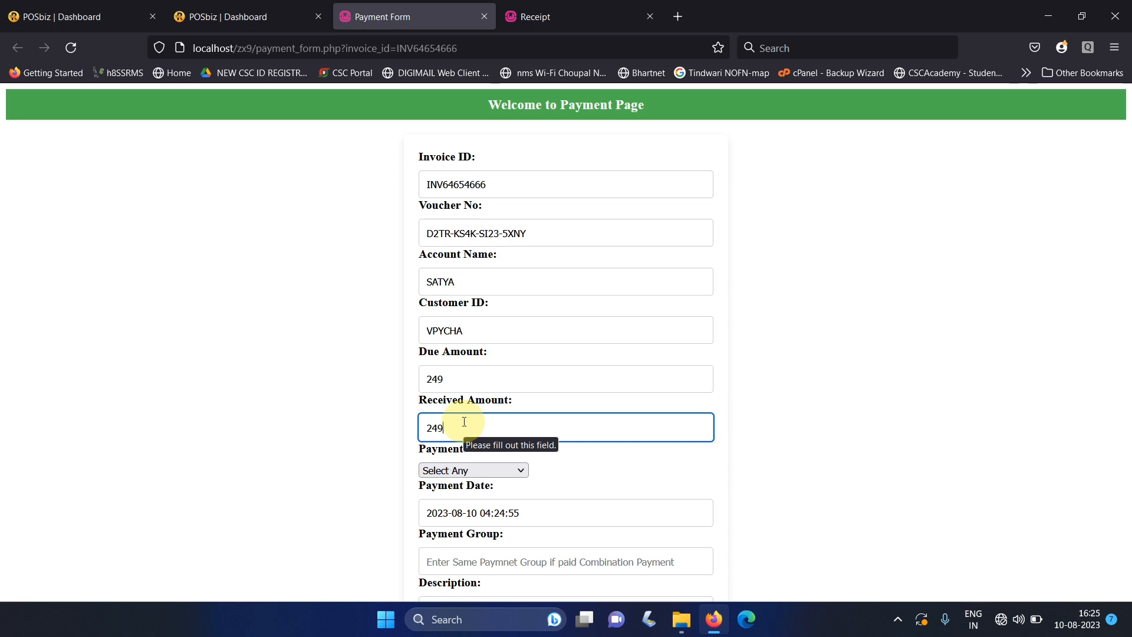
key("Tab")
left_click(468, 466)
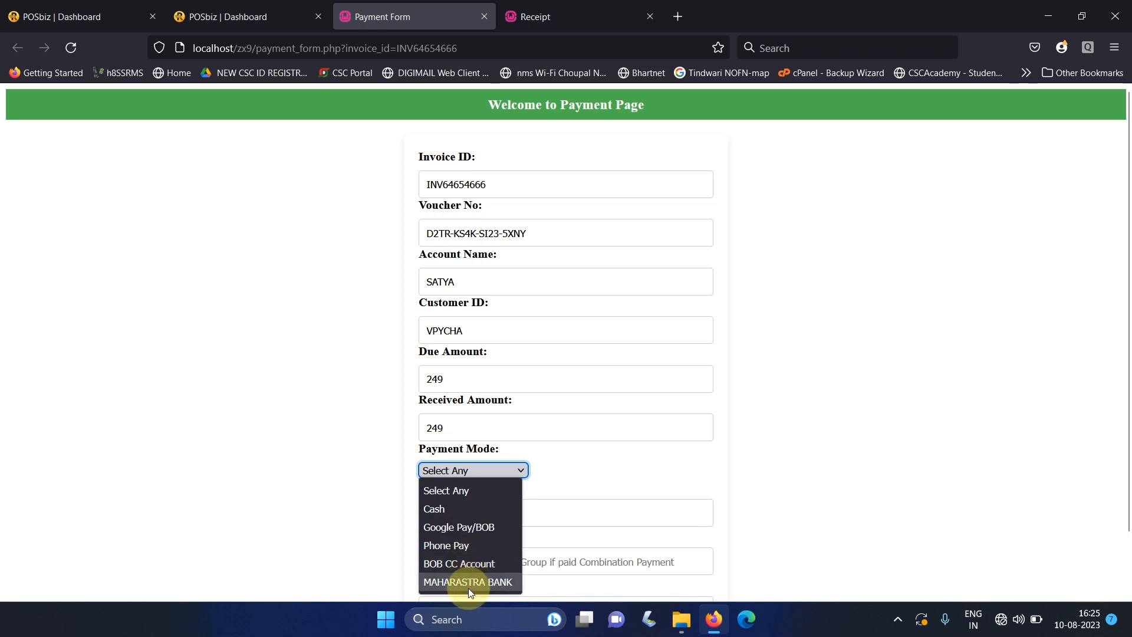
left_click(450, 511)
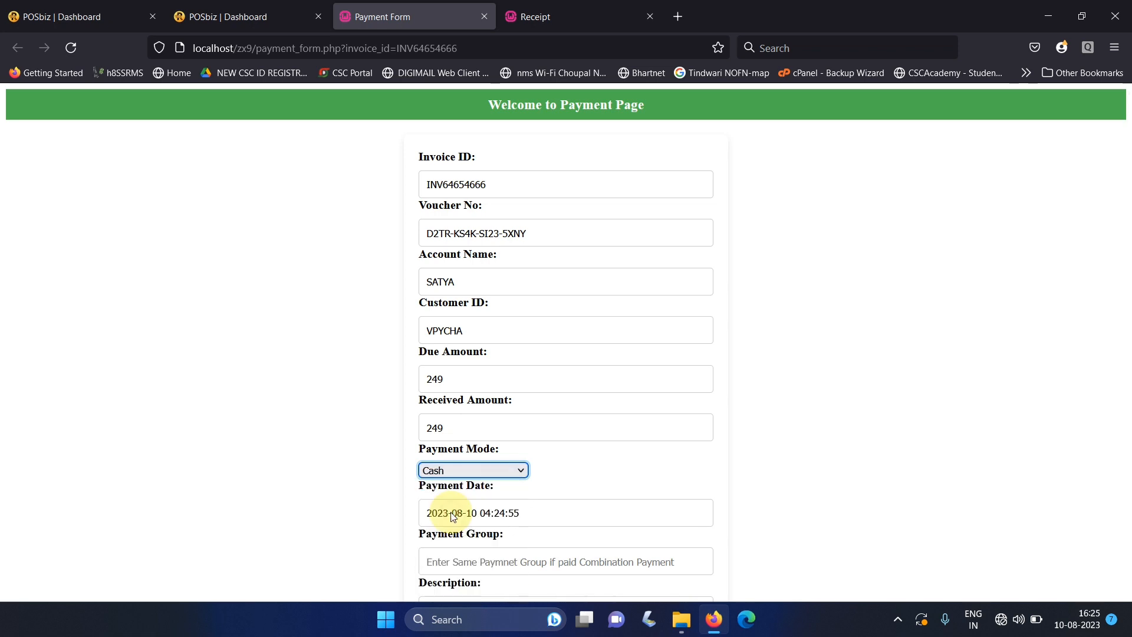
scroll(1111, 354, "down", 2)
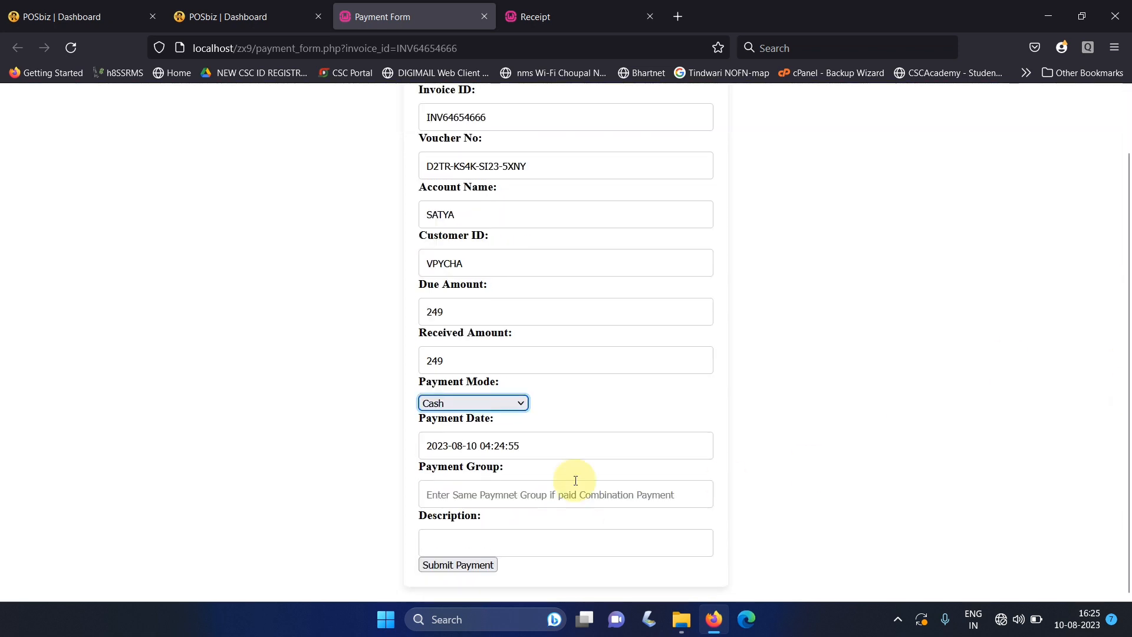
left_click(477, 447)
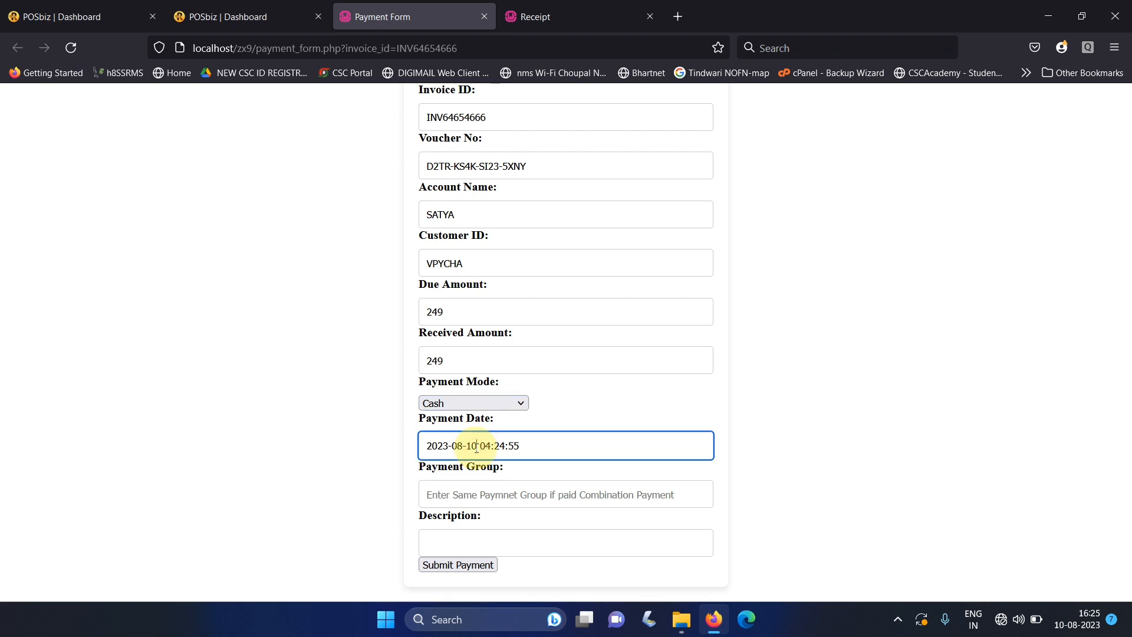
Step: Enter 'na' as payment group and description, and submit the payment
left_click(492, 494)
type("u")
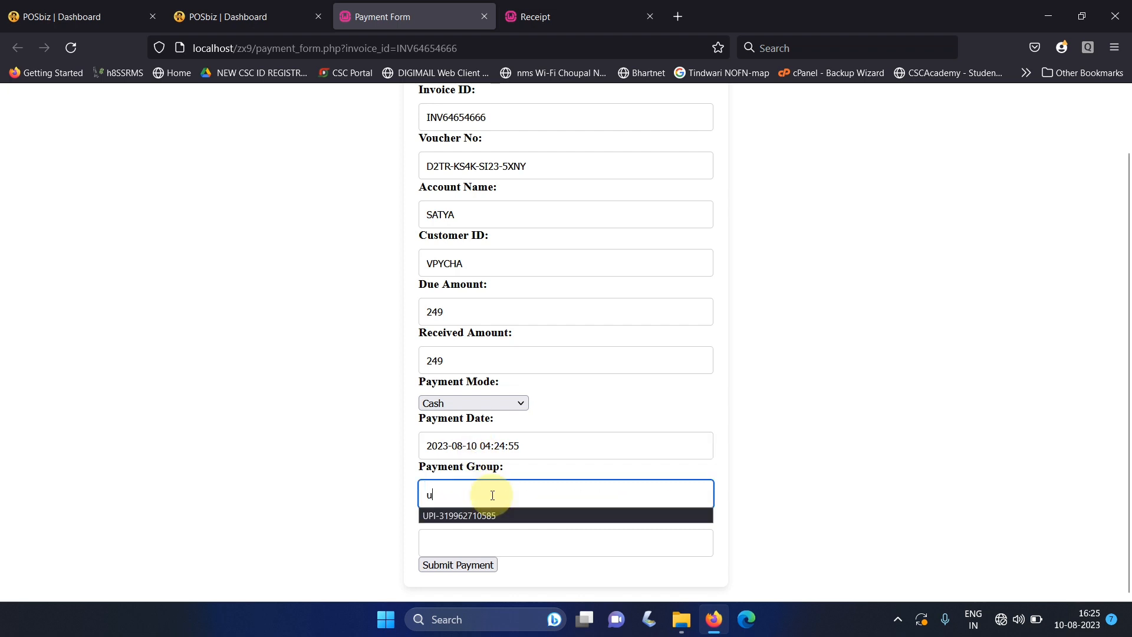
key("BackSpace")
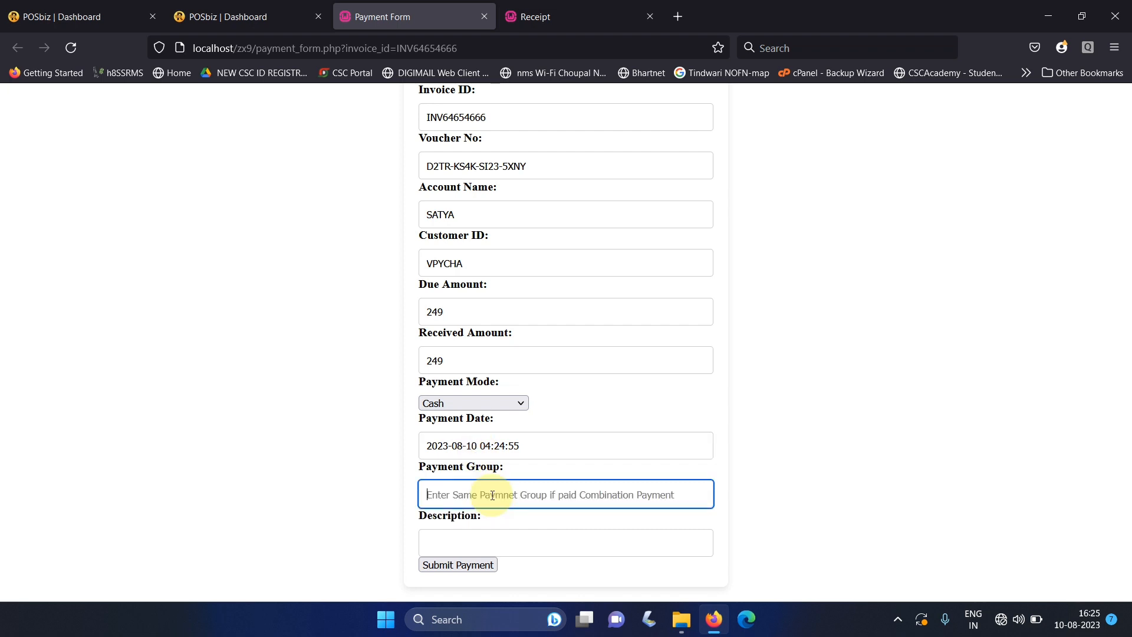
type("na")
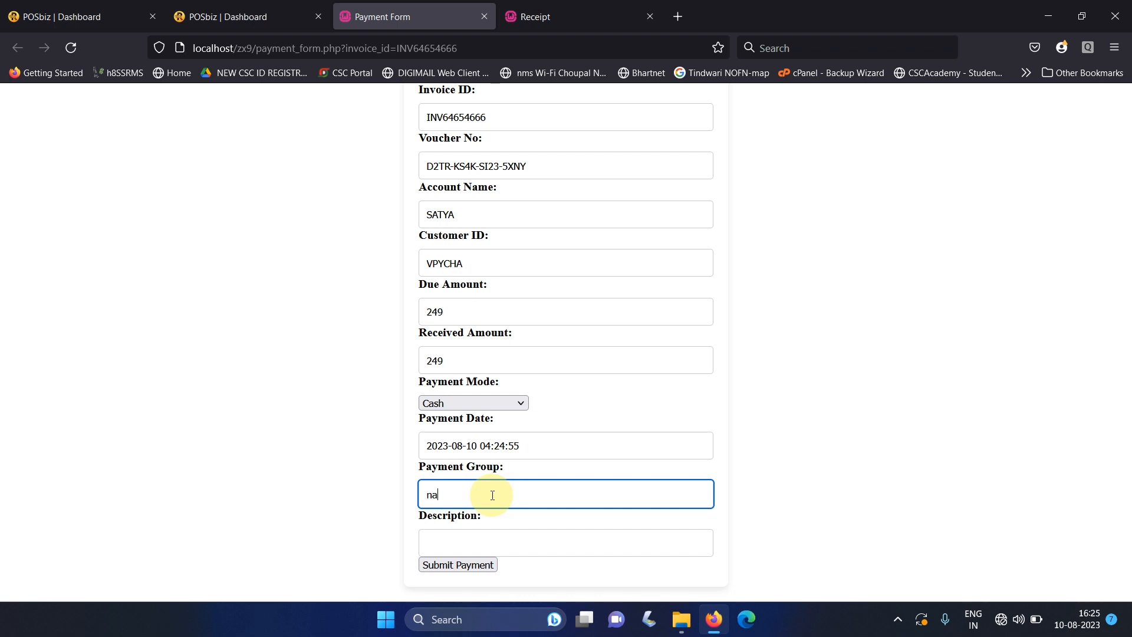
key("Tab")
type("na")
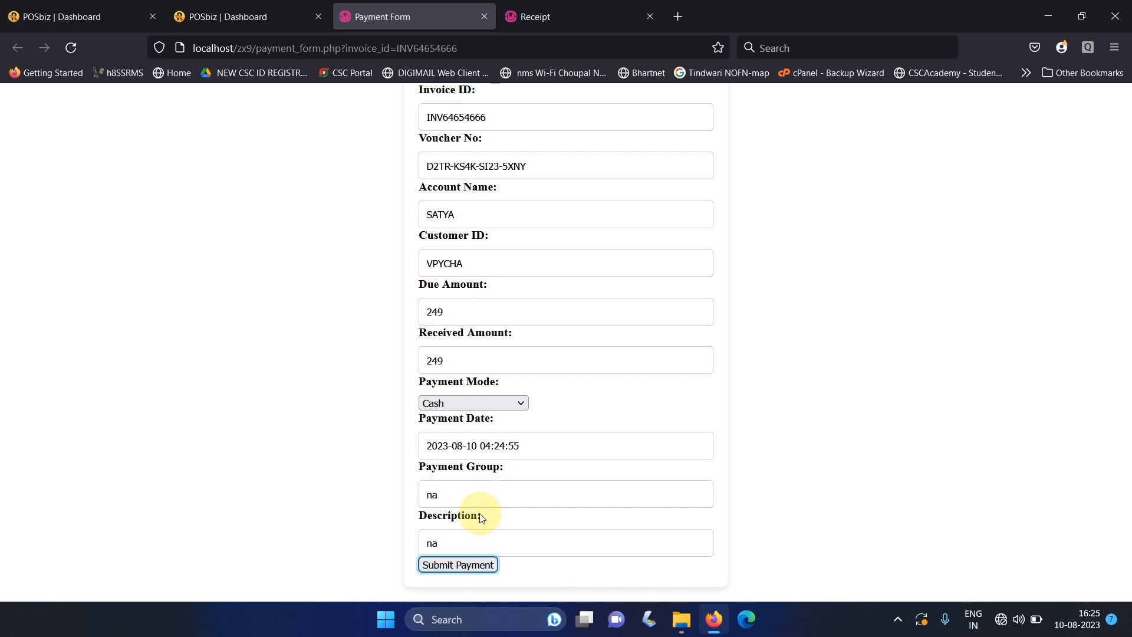
key("Tab")
left_click(469, 566)
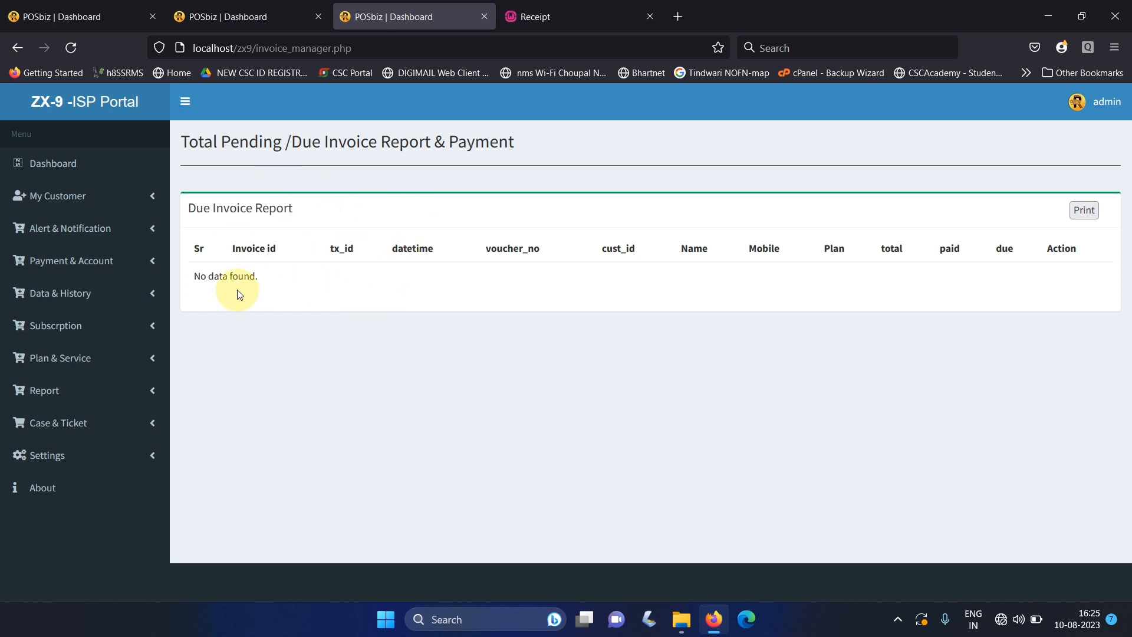
Step: Reload the dashboard, now showing Rs.0 due, and expand the Report menu
left_click(50, 163)
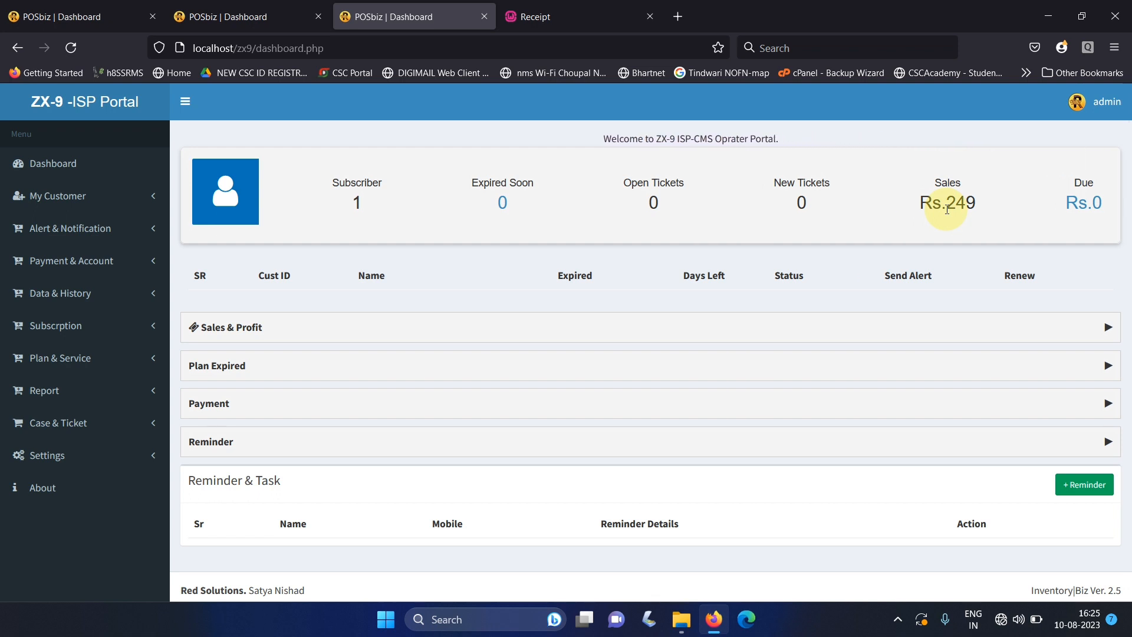
left_click(49, 167)
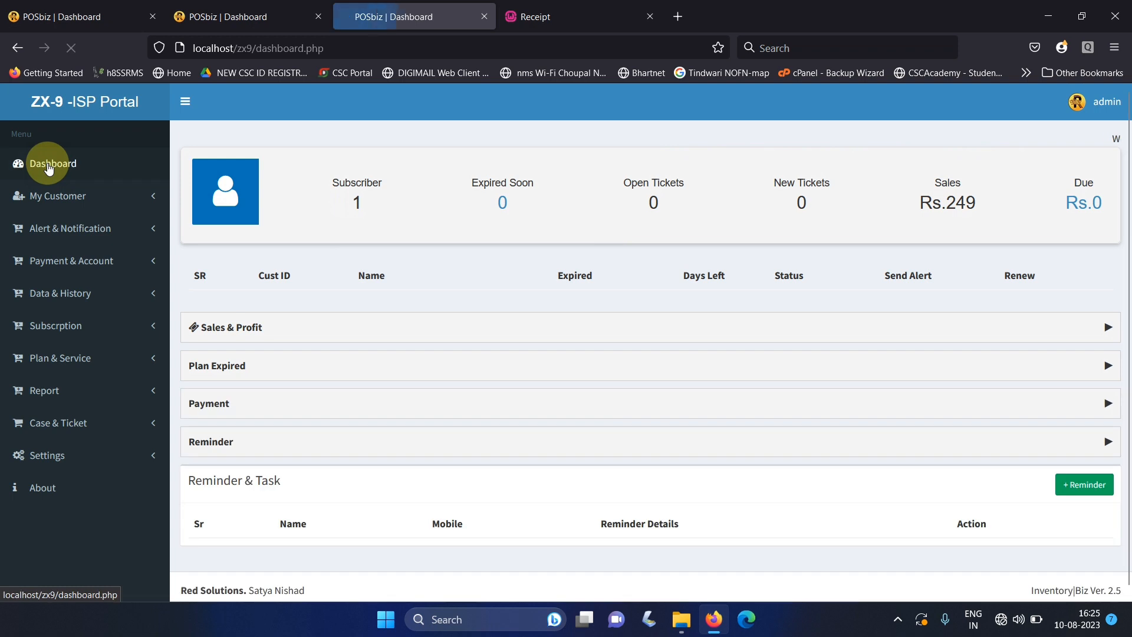
left_click(46, 387)
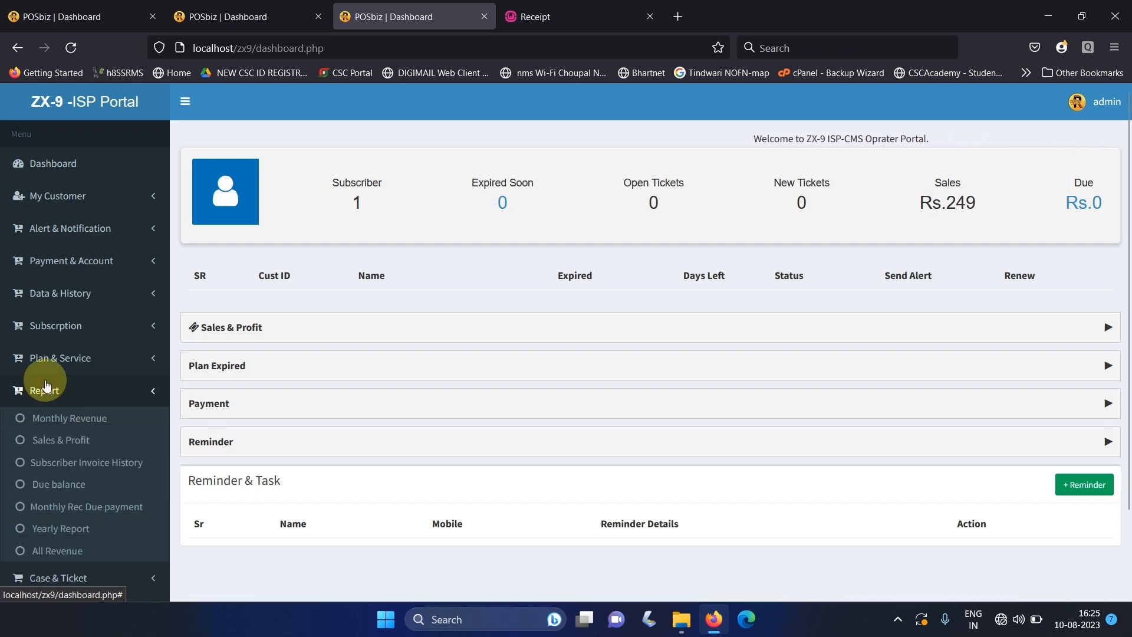
left_click(47, 386)
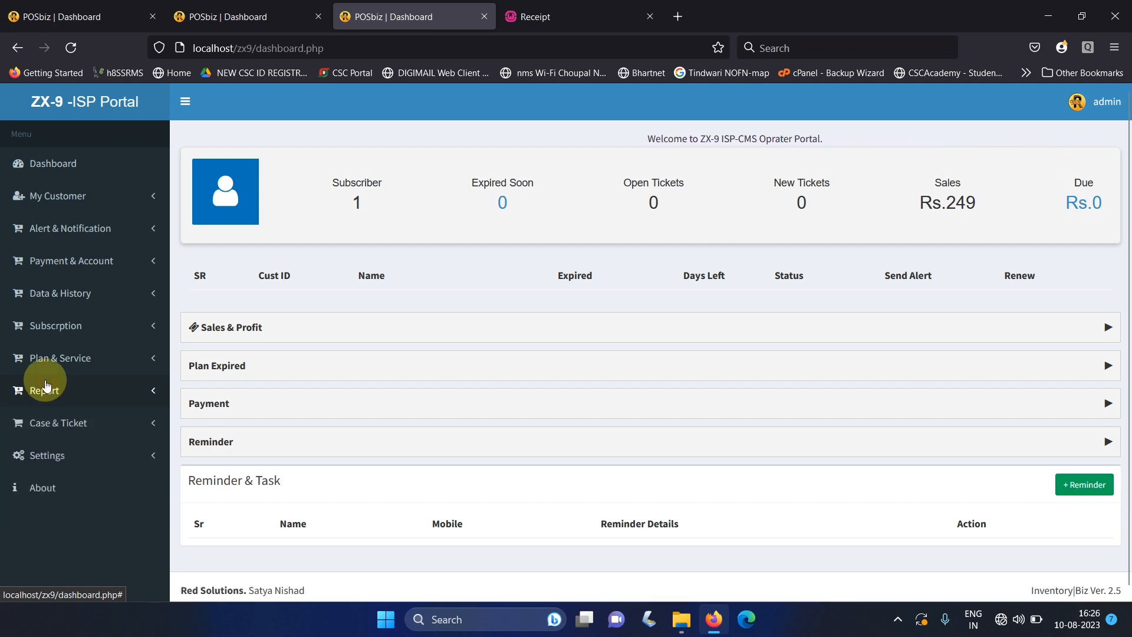
left_click(47, 386)
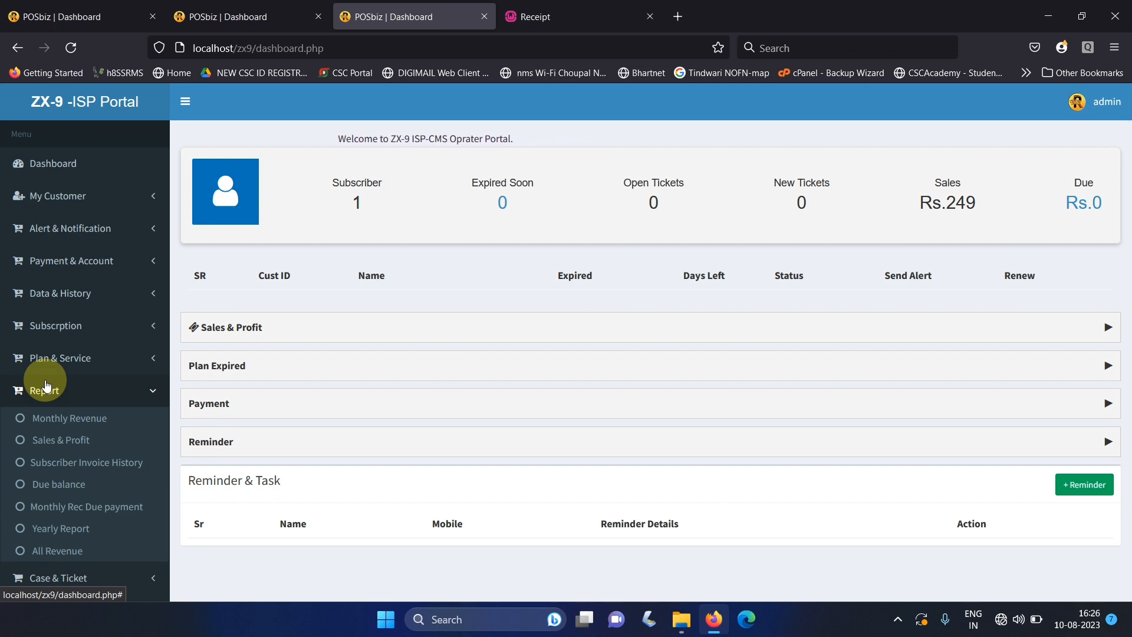
Step: Fetch the Monthly Revenue report for 2023-08
left_click(63, 419)
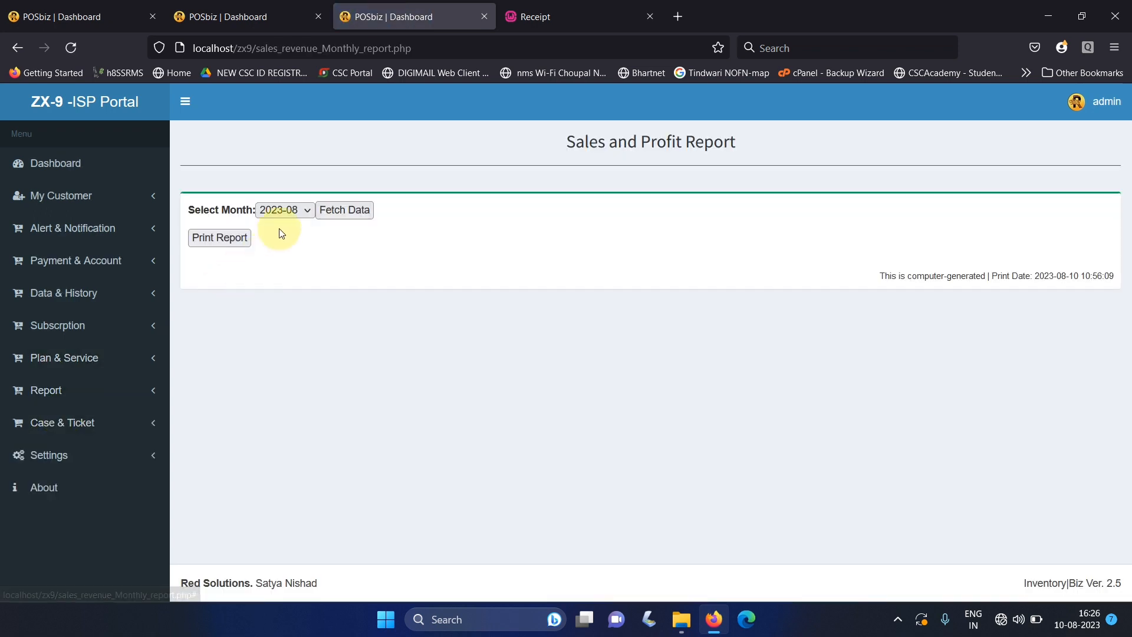
left_click(284, 211)
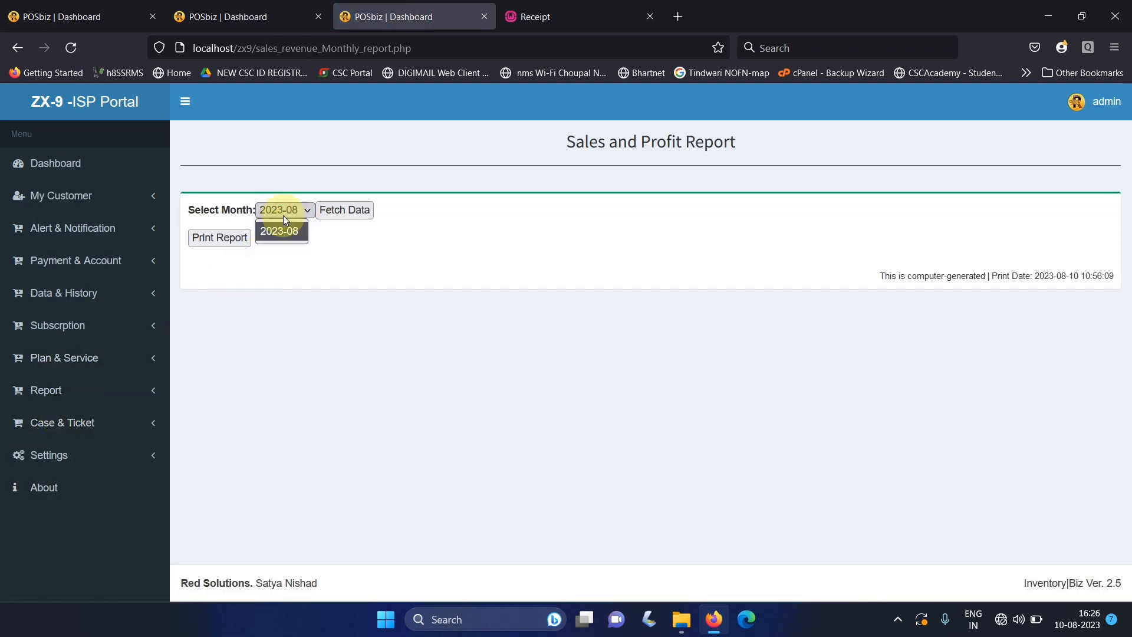
left_click(351, 213)
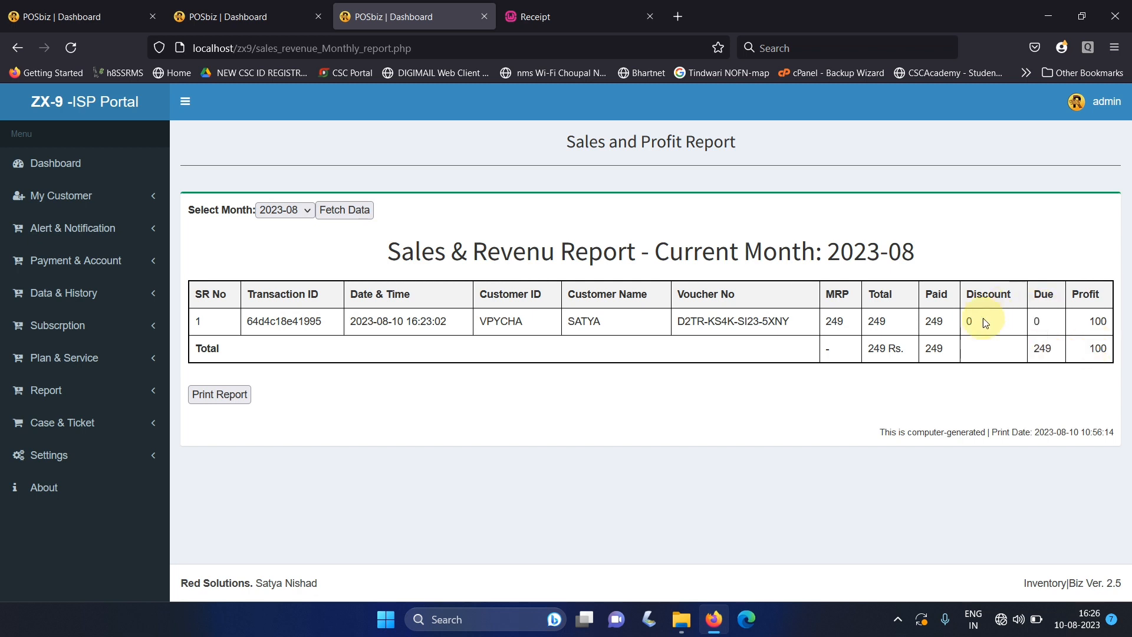
Step: View the Sales & Profit report showing August sales 249 and profit 100
left_click(64, 163)
left_click(59, 394)
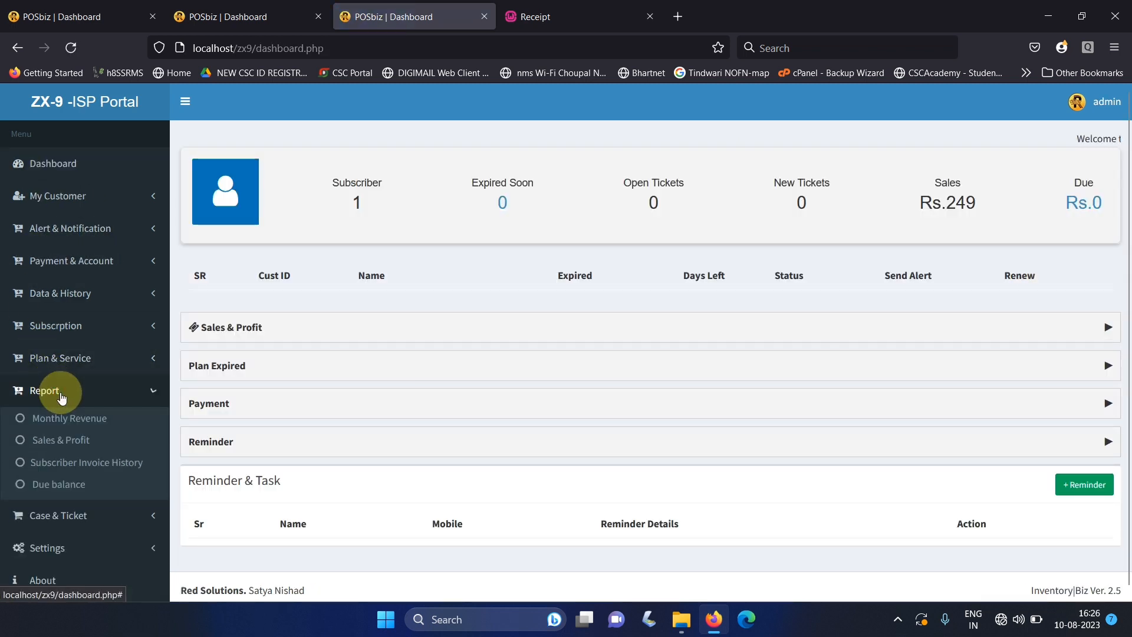
left_click(66, 439)
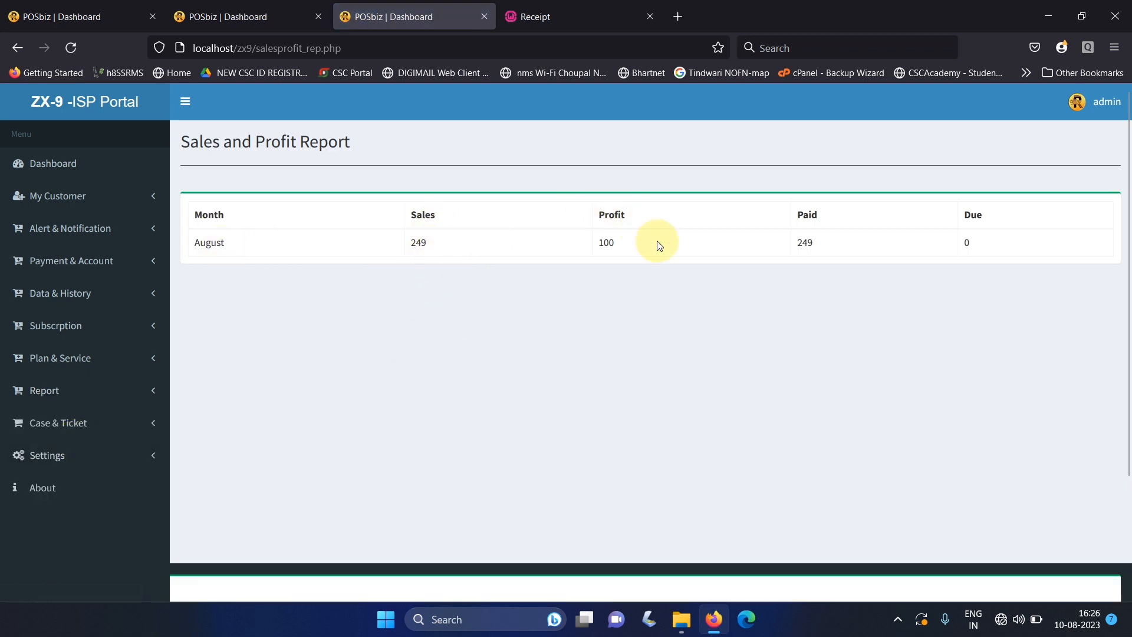
left_click(33, 163)
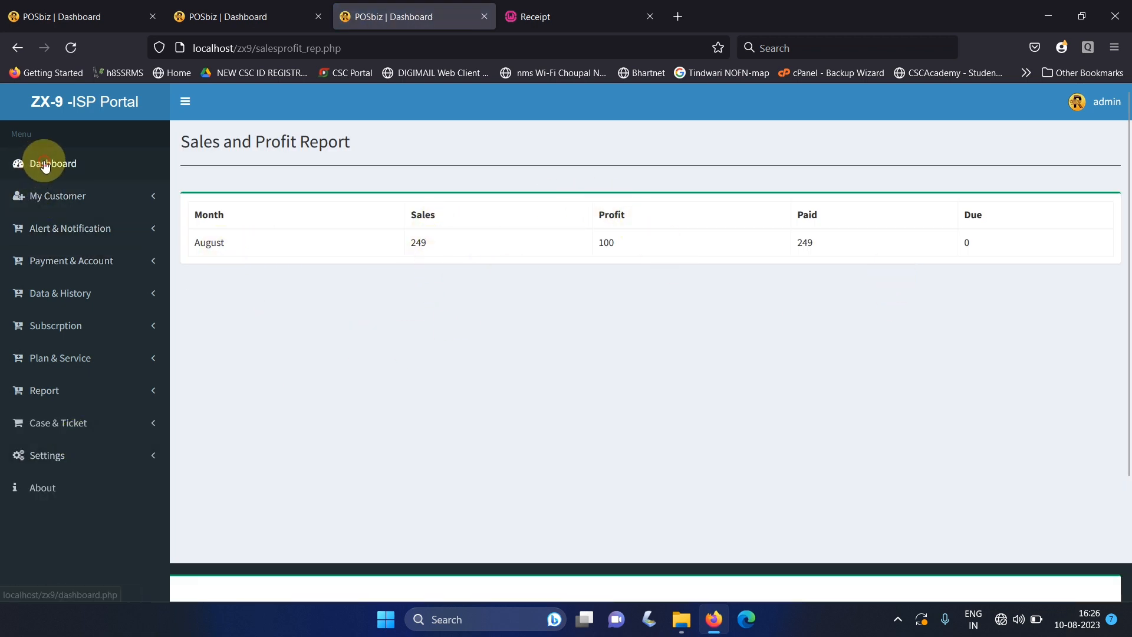
Step: Open Subscriber Invoice History and expand the customer's 249 bill, paid with 0 due
left_click(57, 392)
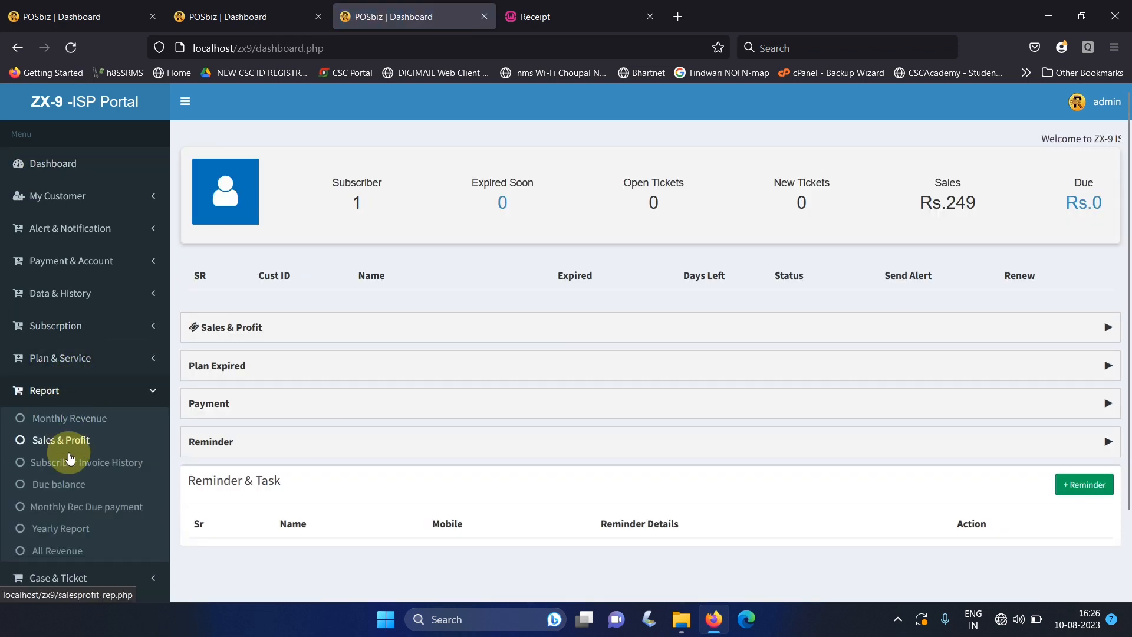
left_click(73, 468)
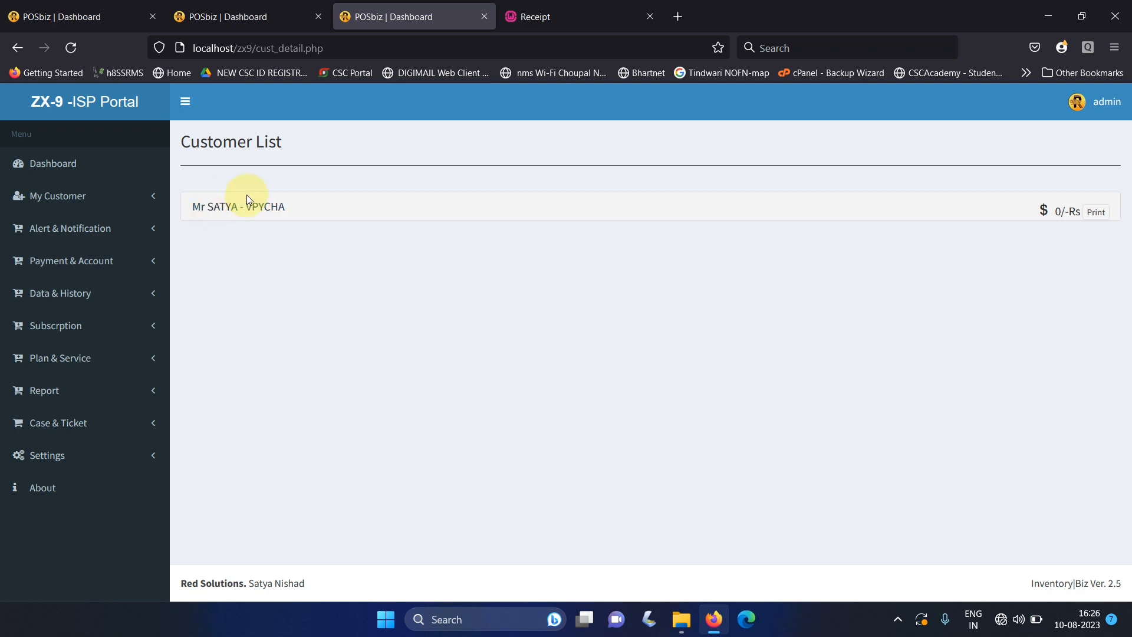
left_click(274, 221)
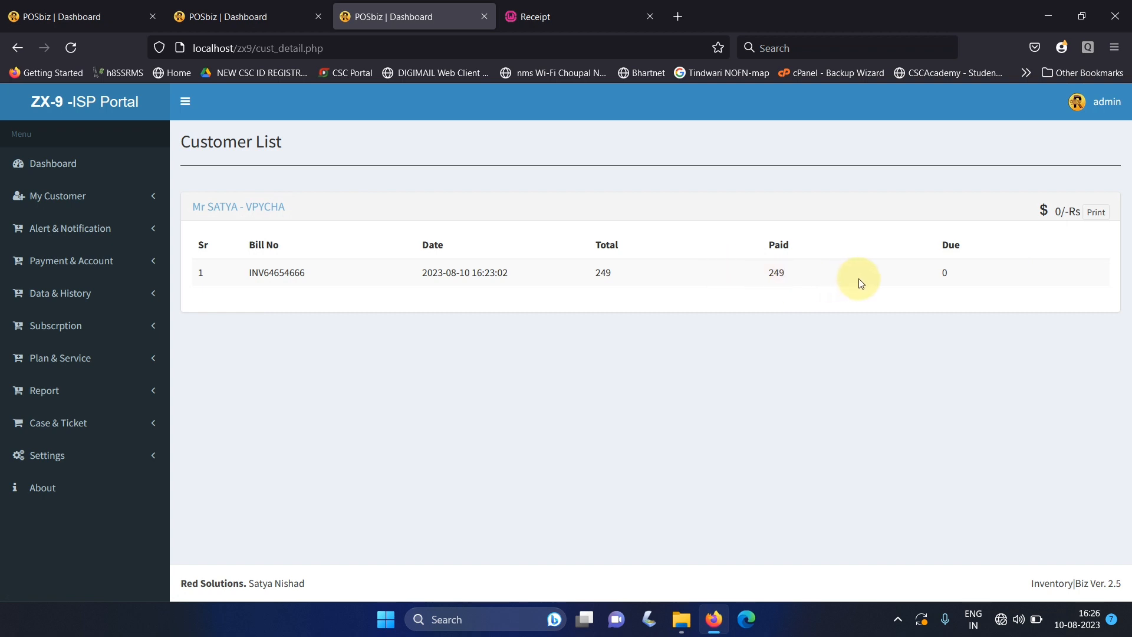
Step: Generate the customer's due-balance statement, cancel printing, and return to the dashboard
left_click(1097, 214)
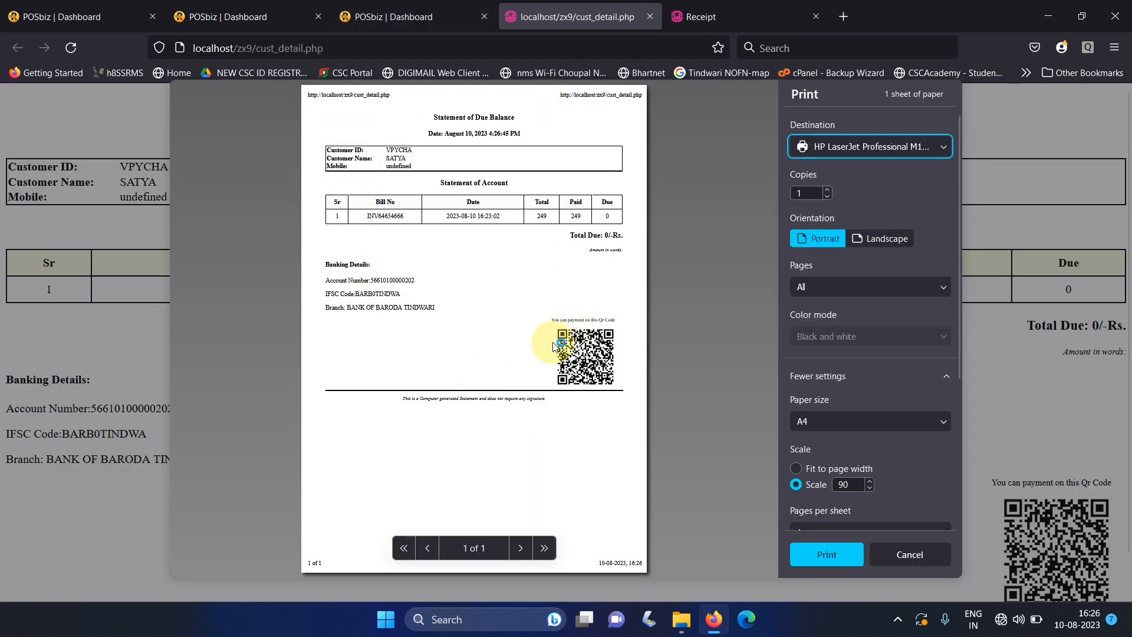
left_click(922, 553)
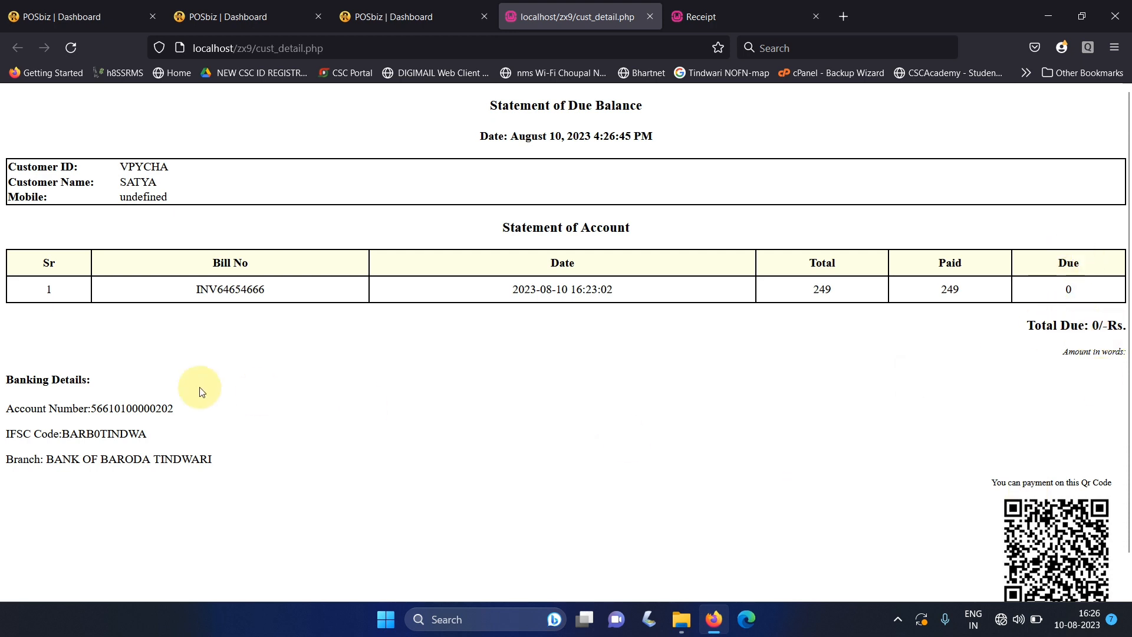
left_click(448, 13)
left_click(54, 162)
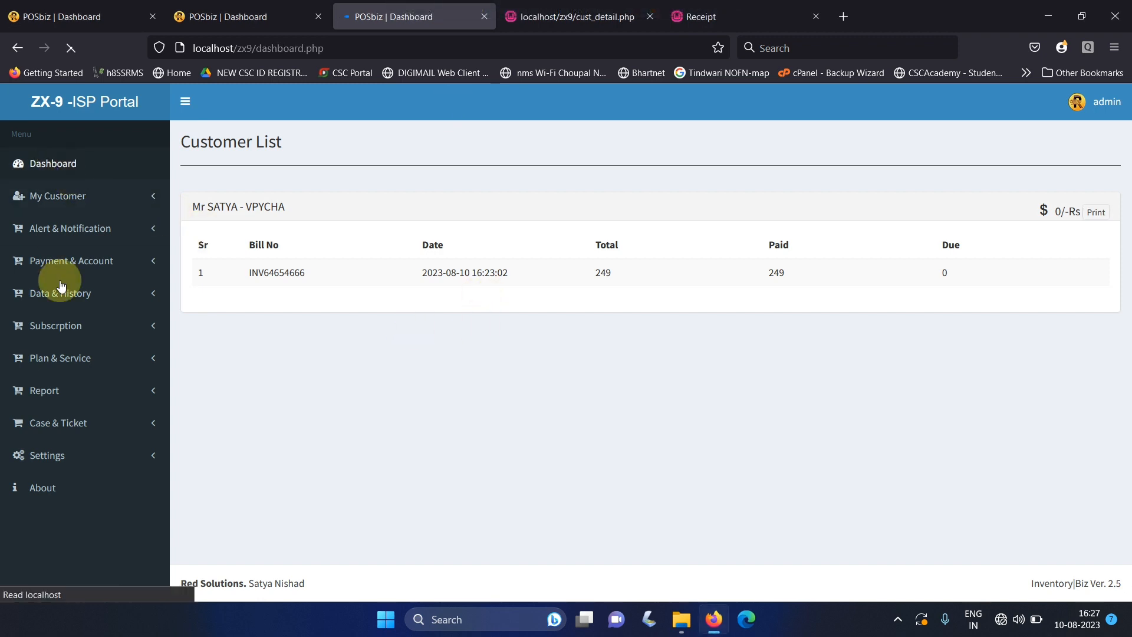
Step: Fetch the Due balance report for 2023-08, which returns no data
left_click(54, 394)
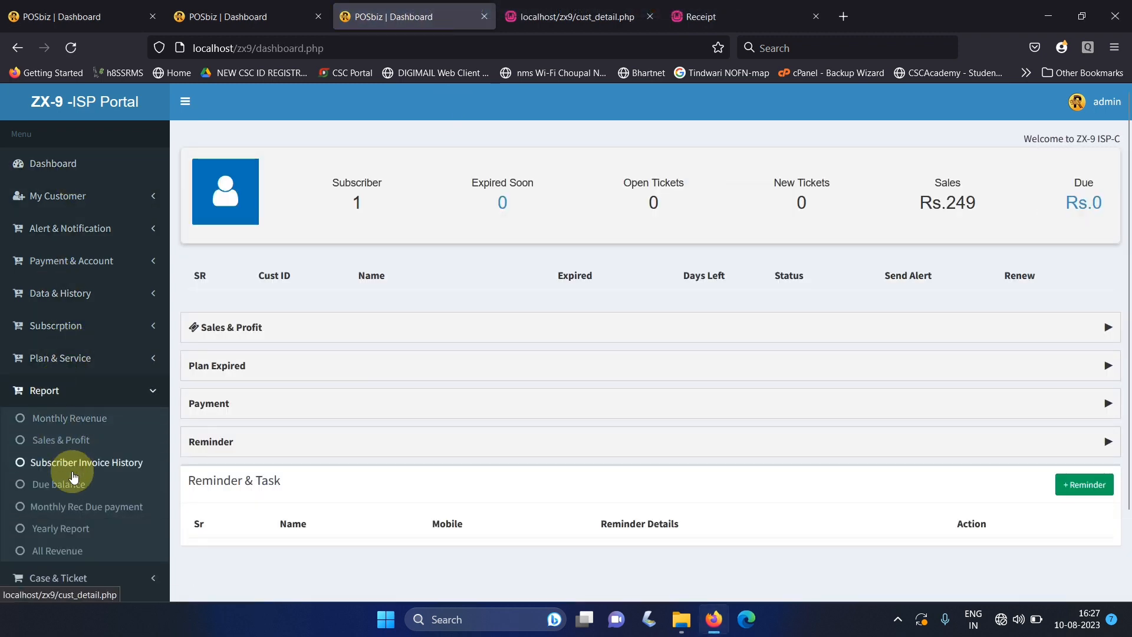
left_click(68, 492)
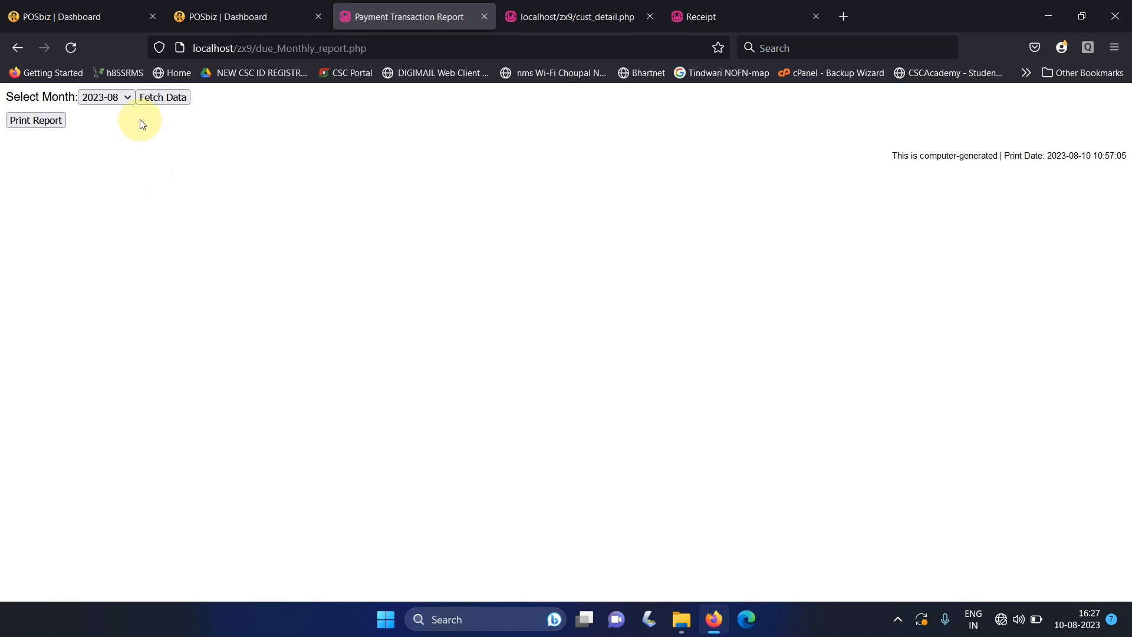
left_click(161, 100)
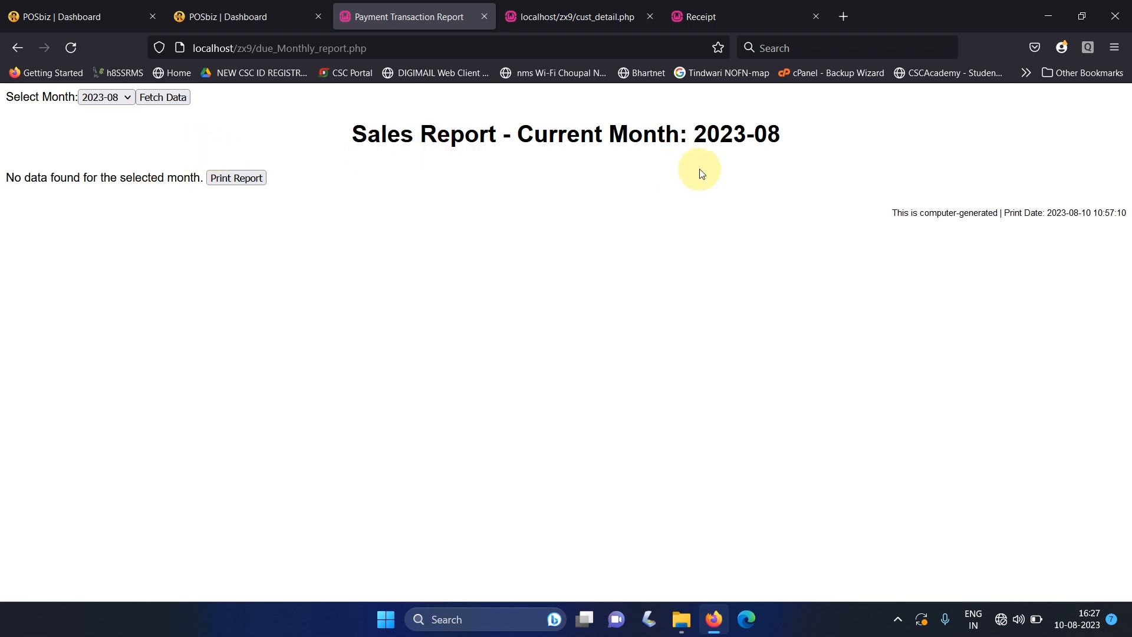
left_click(301, 12)
left_click(405, 5)
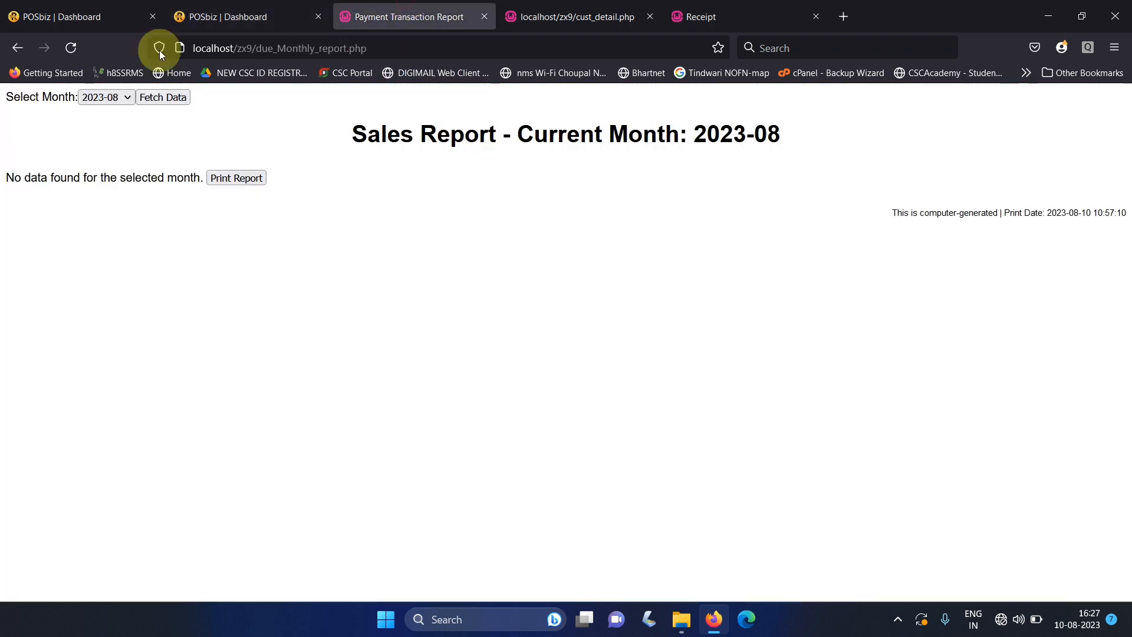
Step: Go back to the dashboard and expand the Report list
right_click(26, 53)
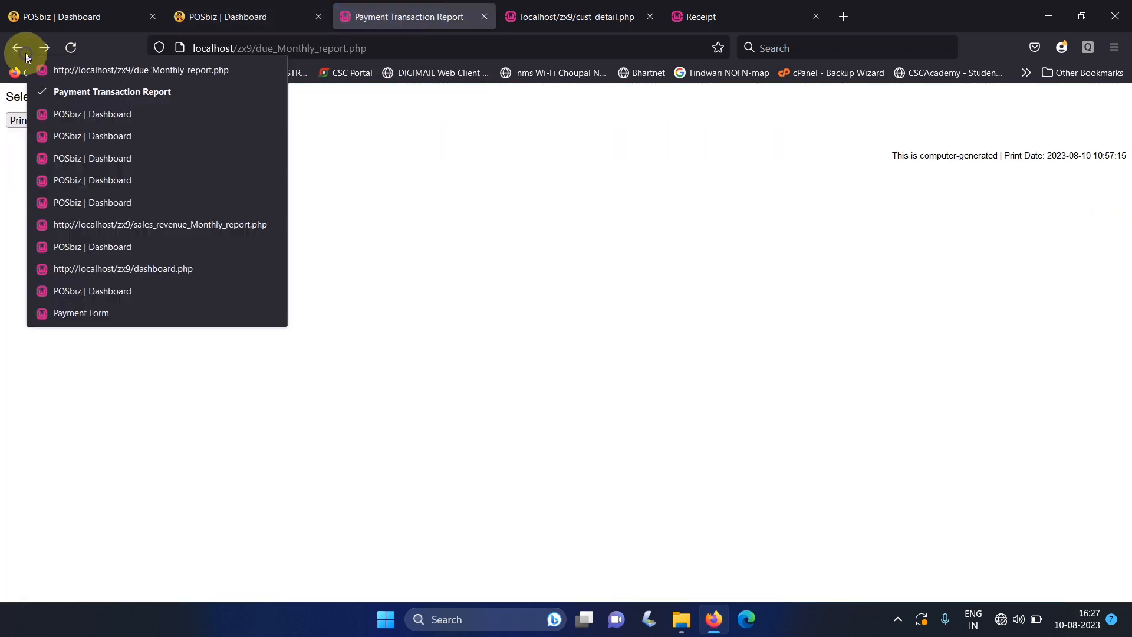
left_click(21, 51)
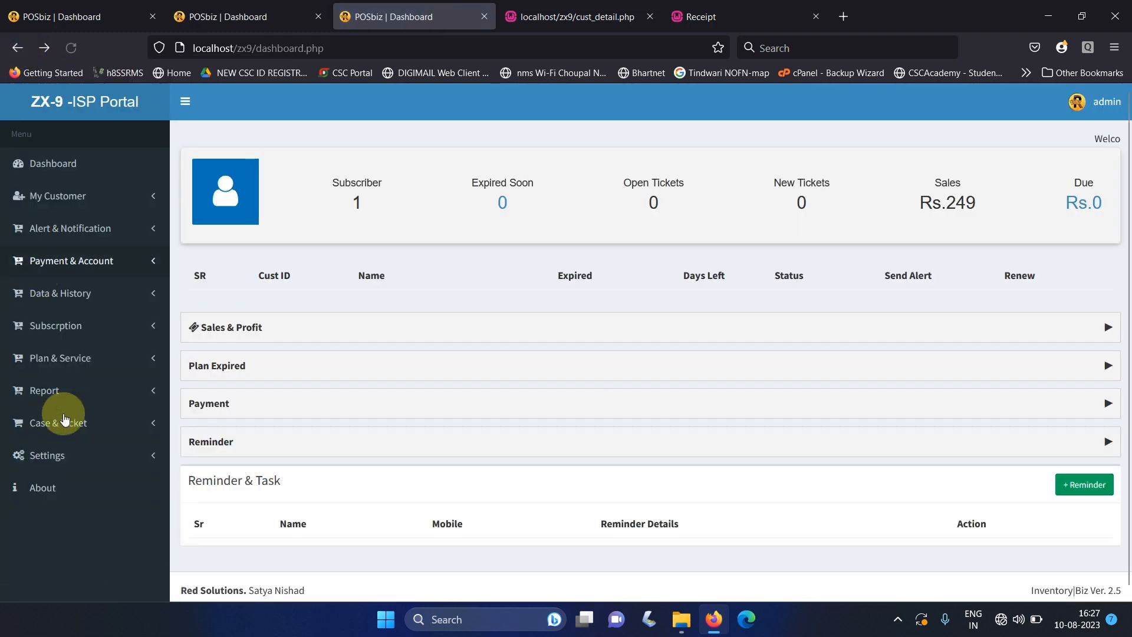
left_click(49, 397)
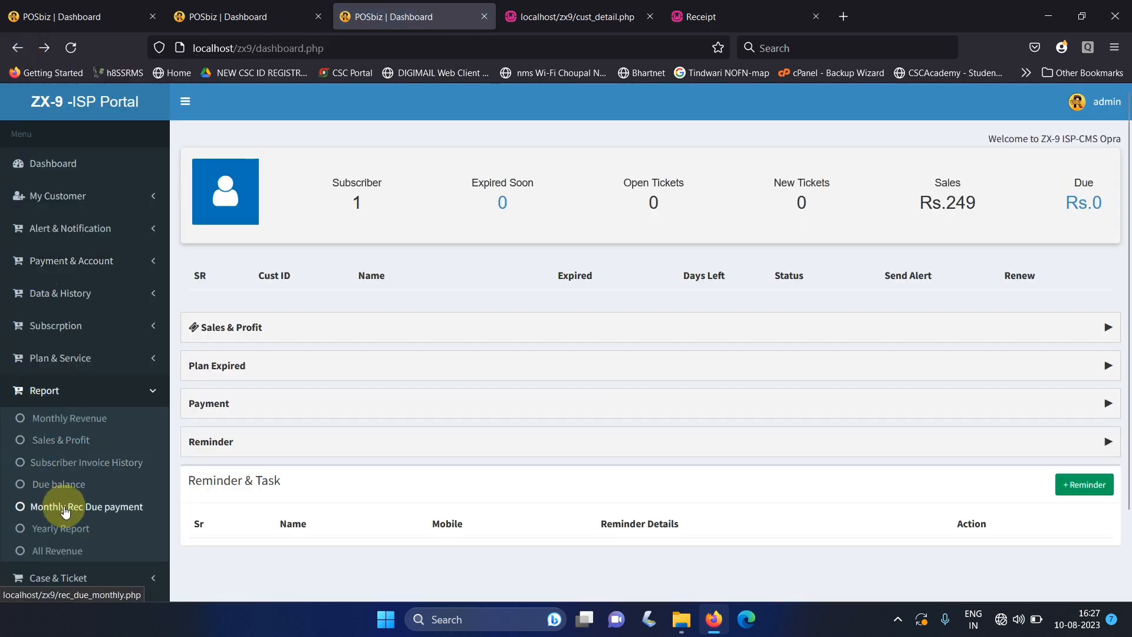
Step: Load the Monthly Rec Due payment report for August 2023, showing the 249 cash payment
left_click(64, 507)
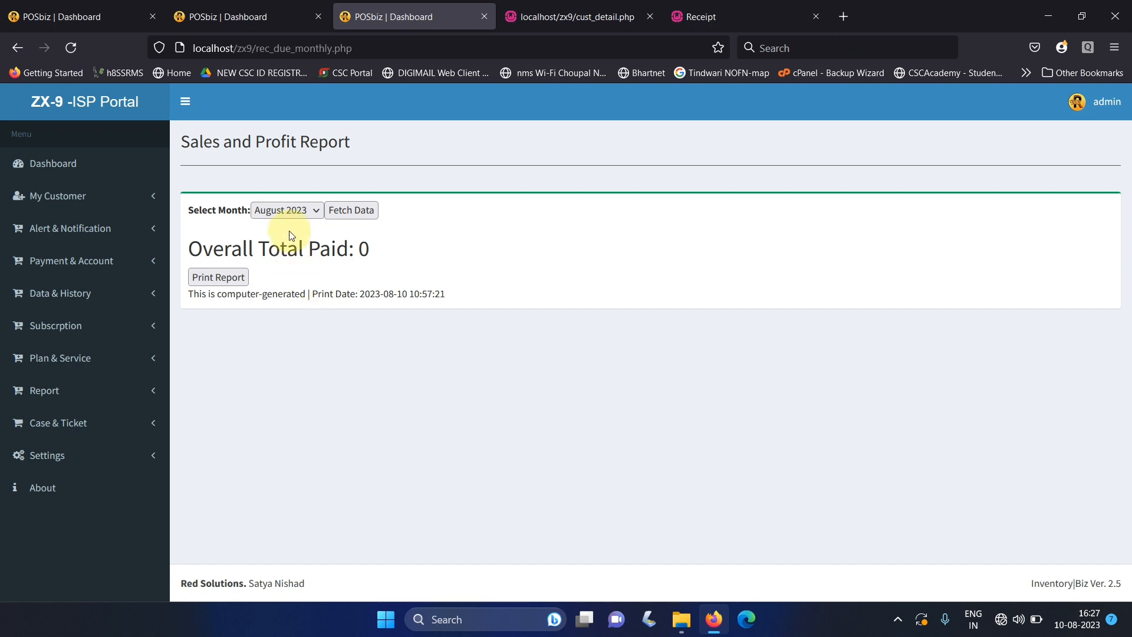
left_click(352, 212)
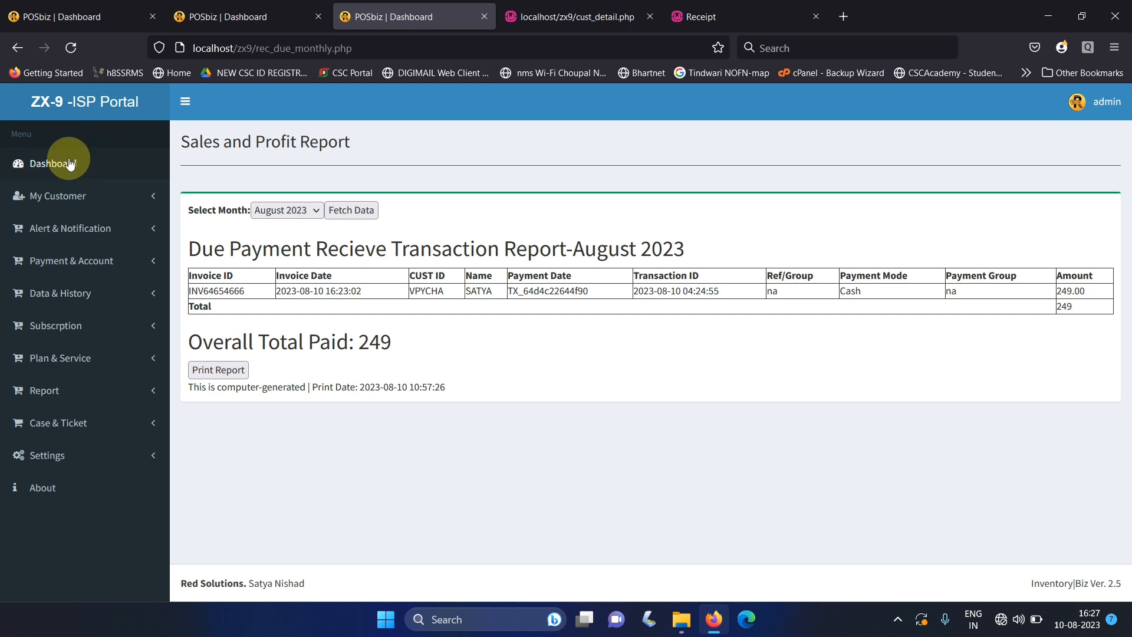
left_click(52, 399)
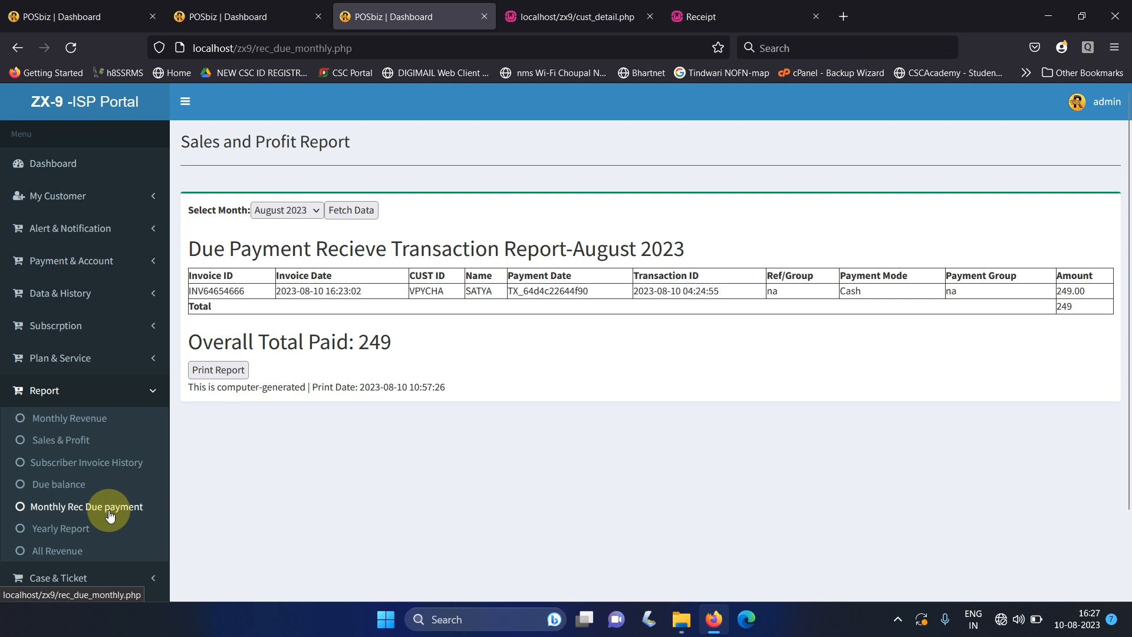
Step: Review the yearly sales report, try the Add Operator settings page, then go back
left_click(69, 528)
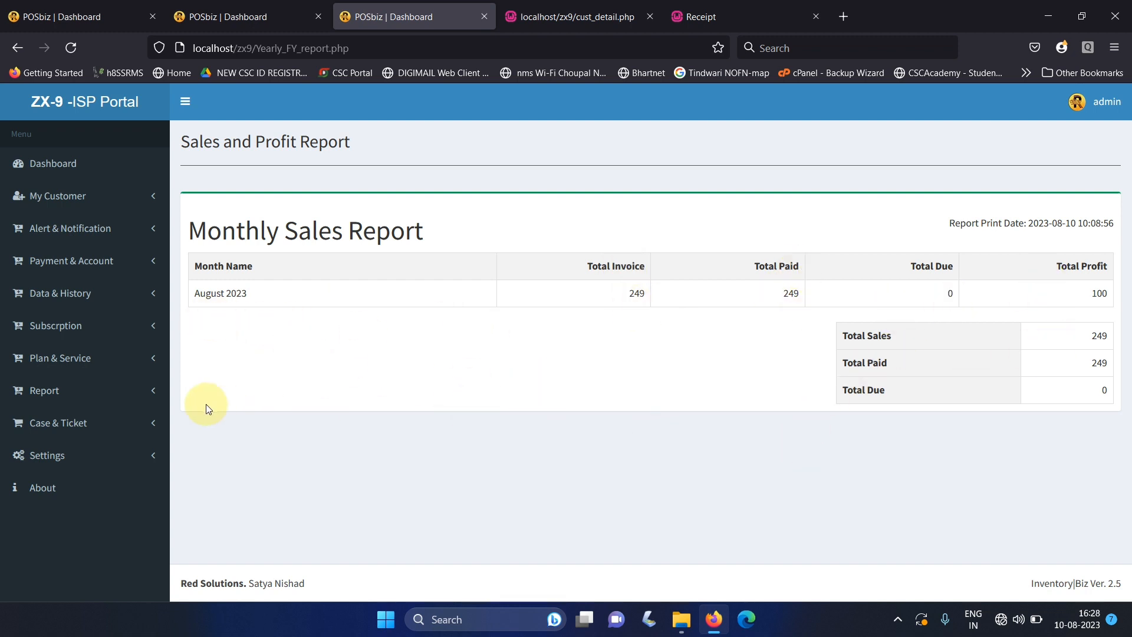
left_click(60, 455)
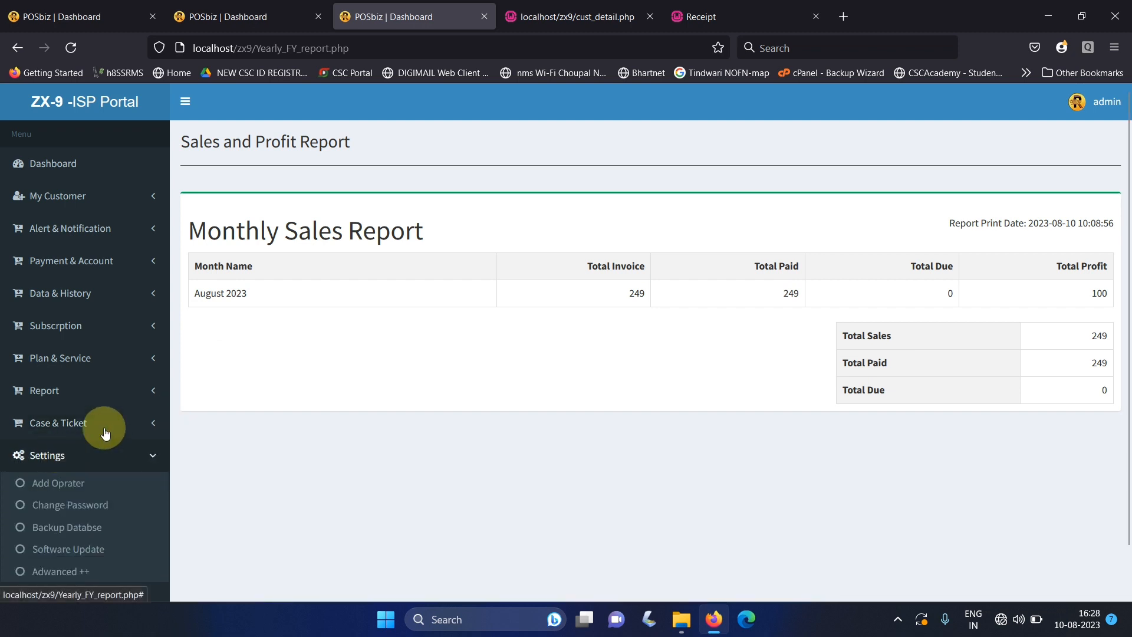
left_click(56, 489)
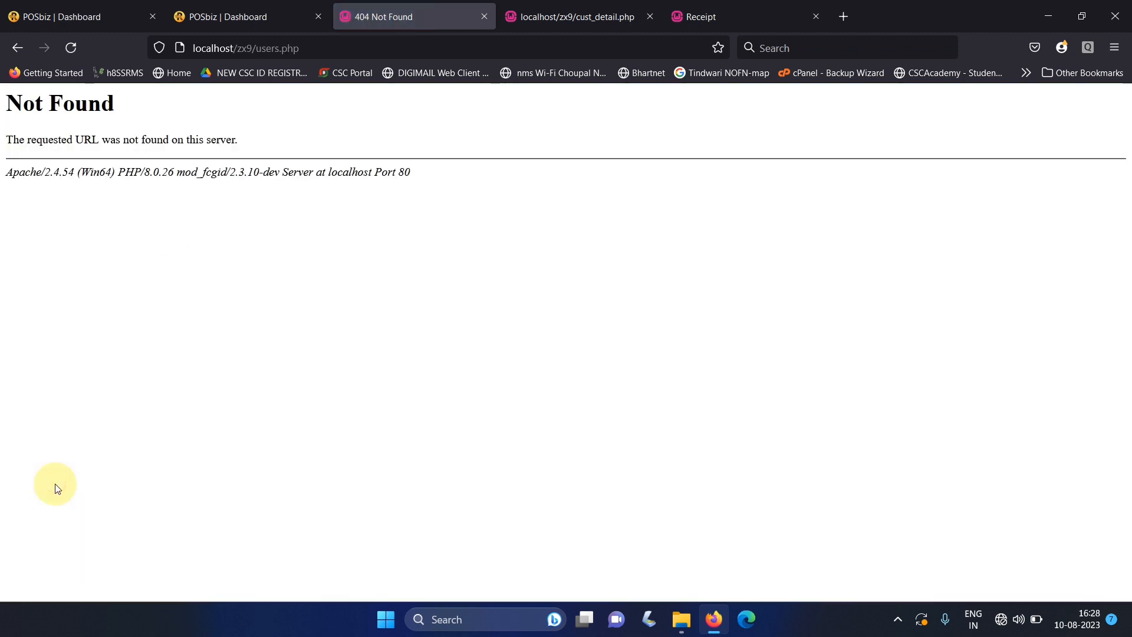
left_click(17, 47)
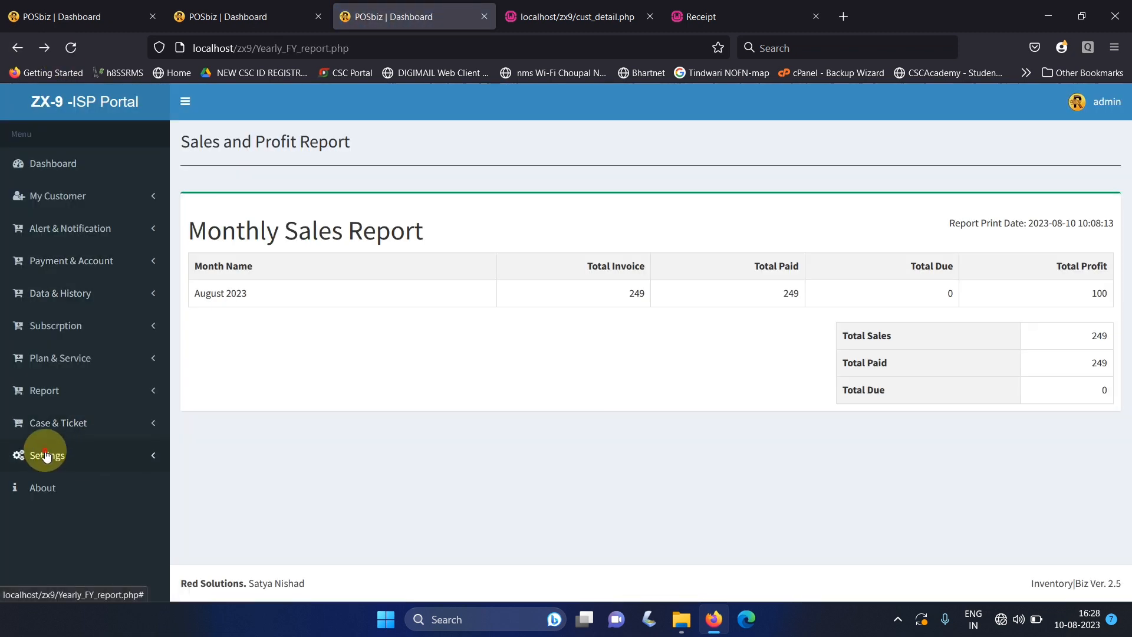
Step: Try the Change Password settings page, then return to the yearly report with Settings expanded
left_click(47, 455)
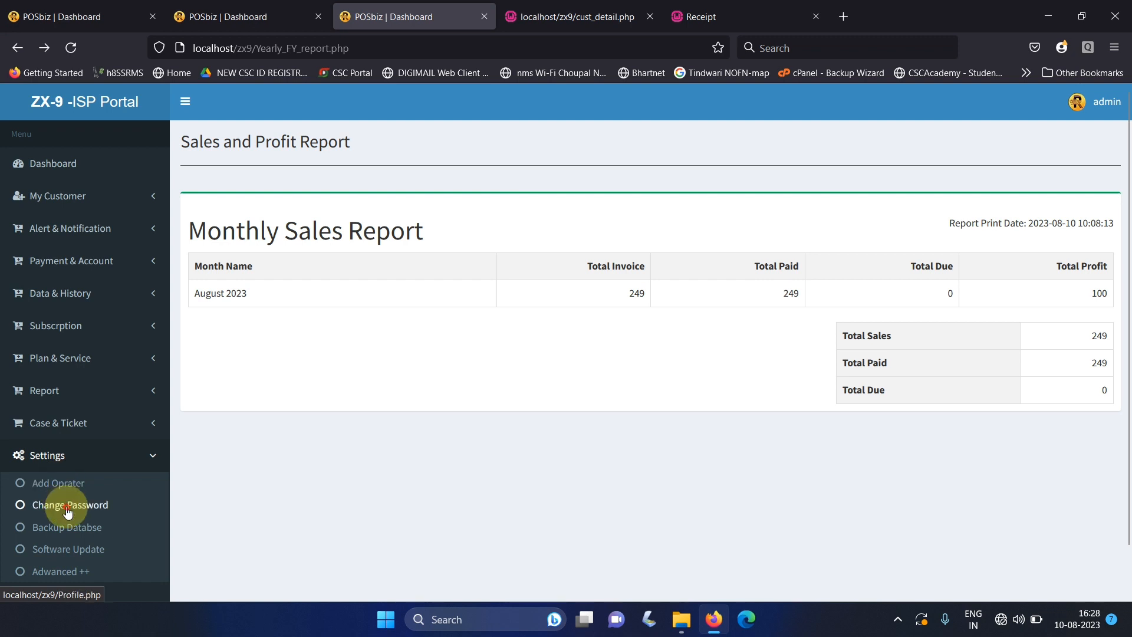
left_click(68, 510)
left_click(72, 47)
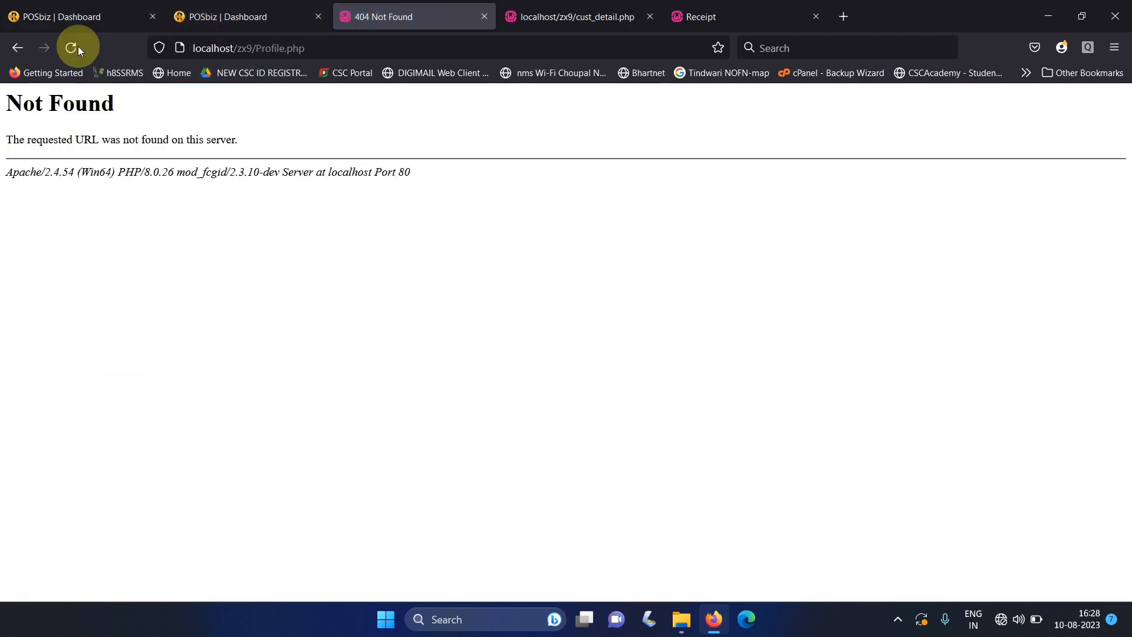
left_click(18, 48)
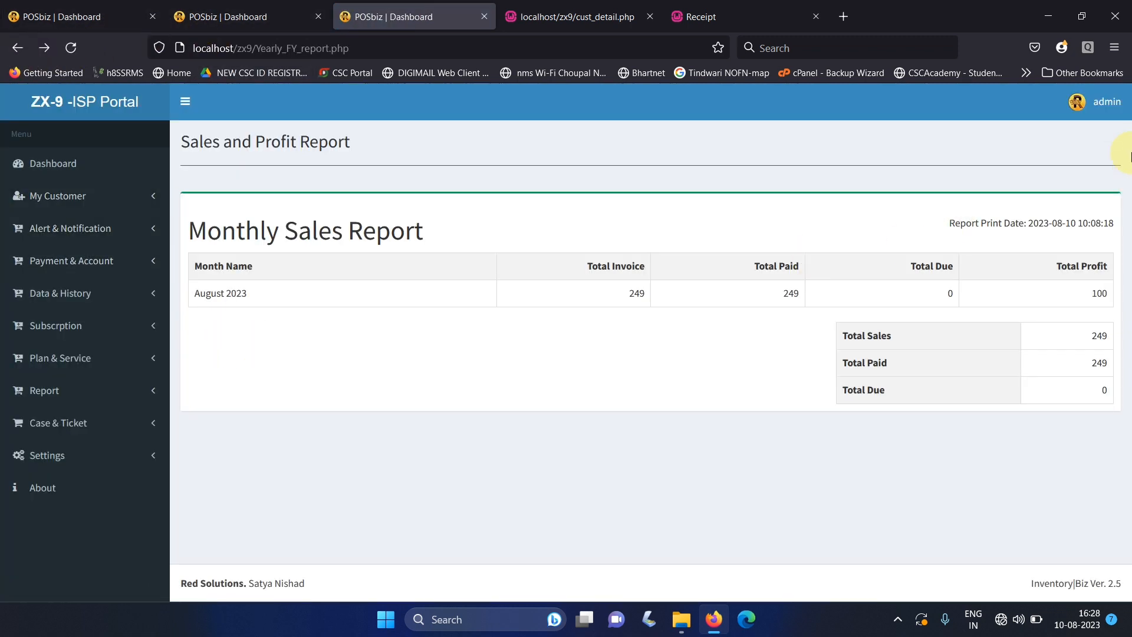
left_click(44, 455)
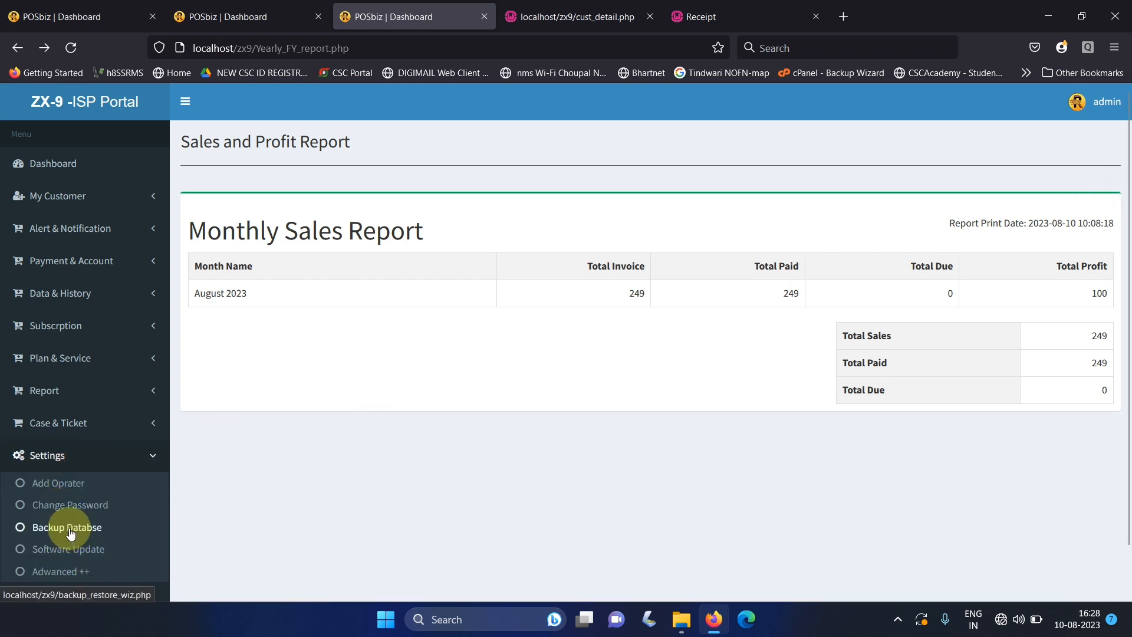
Step: Create a database backup and download ISP_CMS_DB_BACKUP_20230810_105832.SQL
left_click(70, 532)
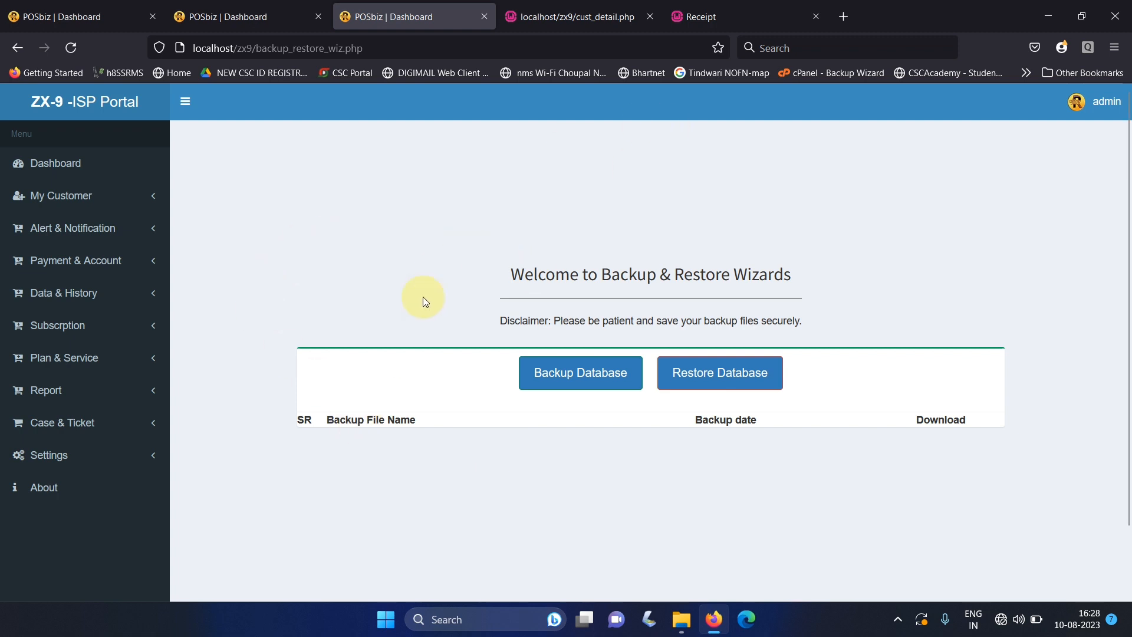
left_click(581, 371)
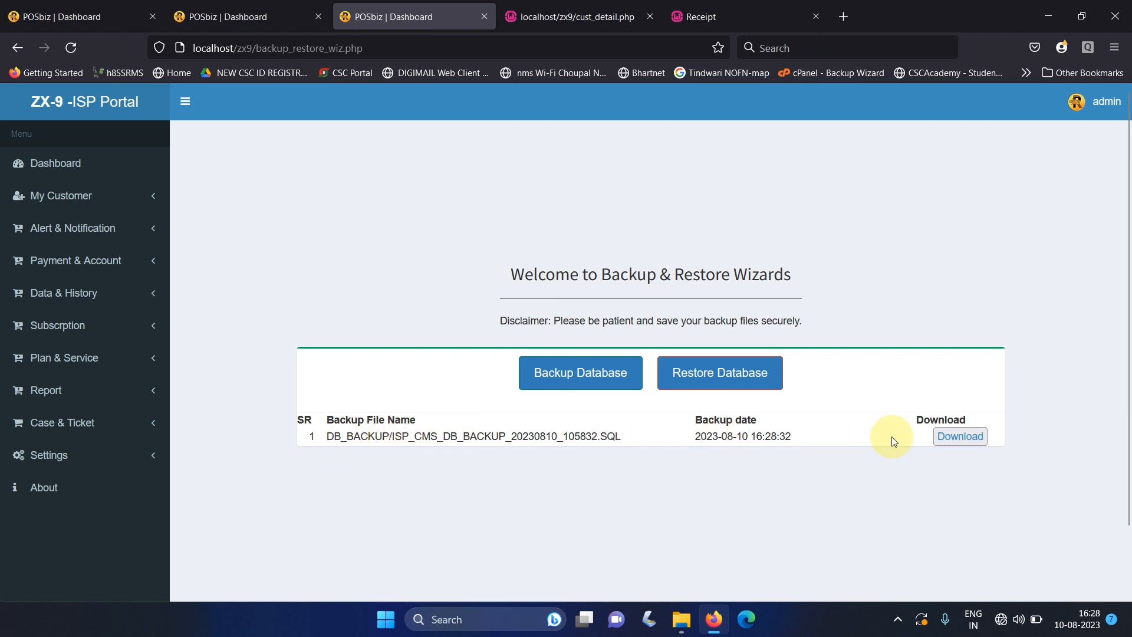
left_click(965, 440)
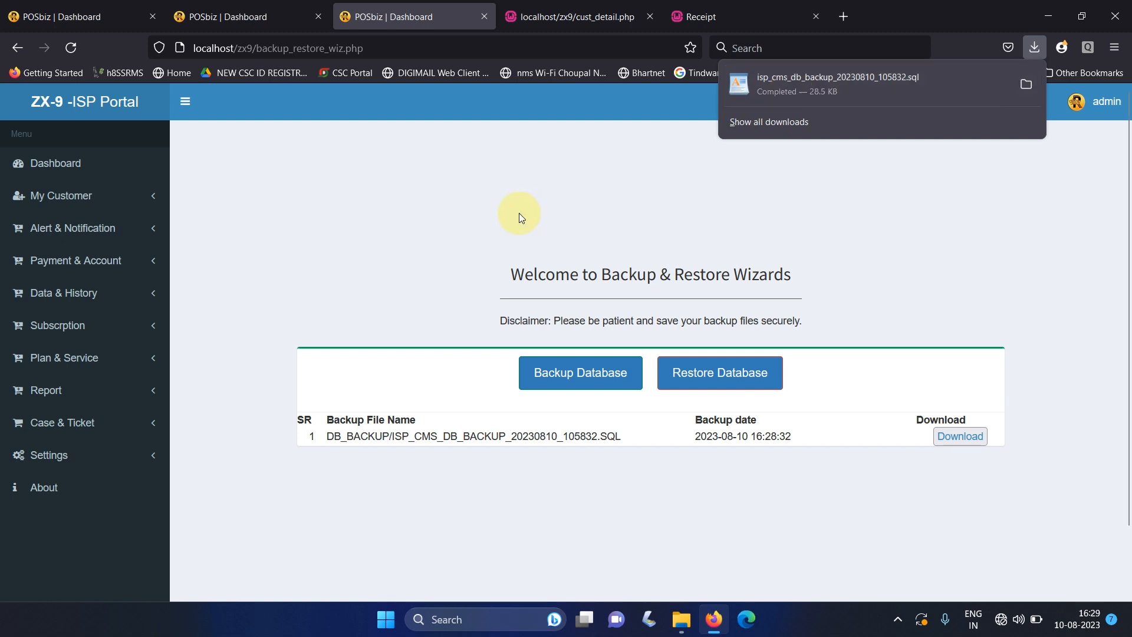
left_click(54, 457)
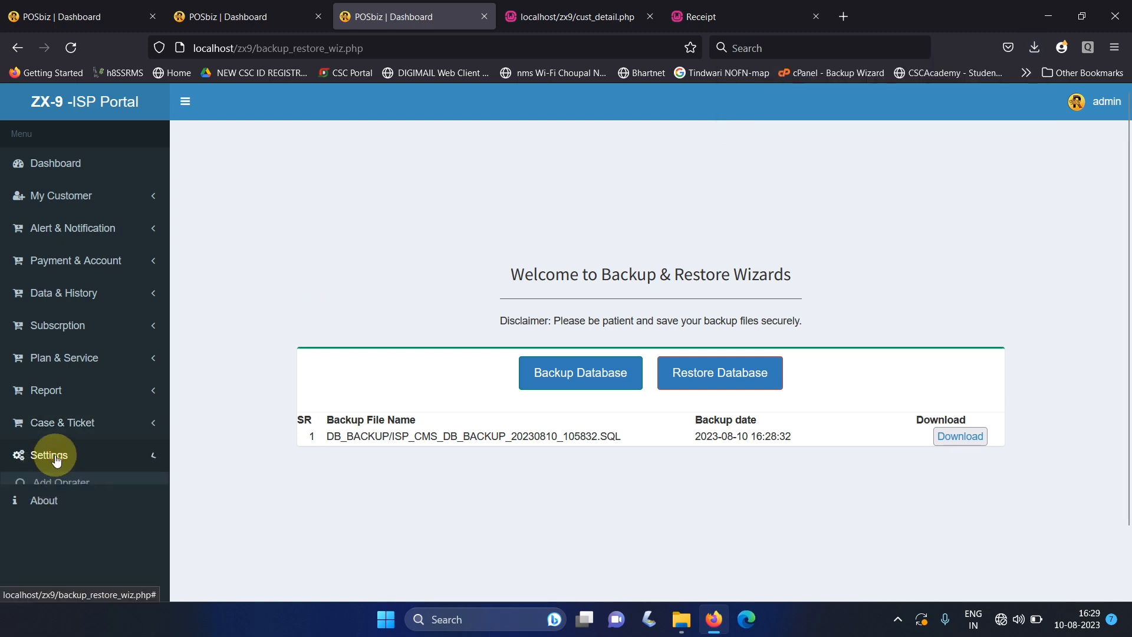
Step: In Advanced options, load the 2023-08 transaction on the Delete Invoice page
left_click(59, 571)
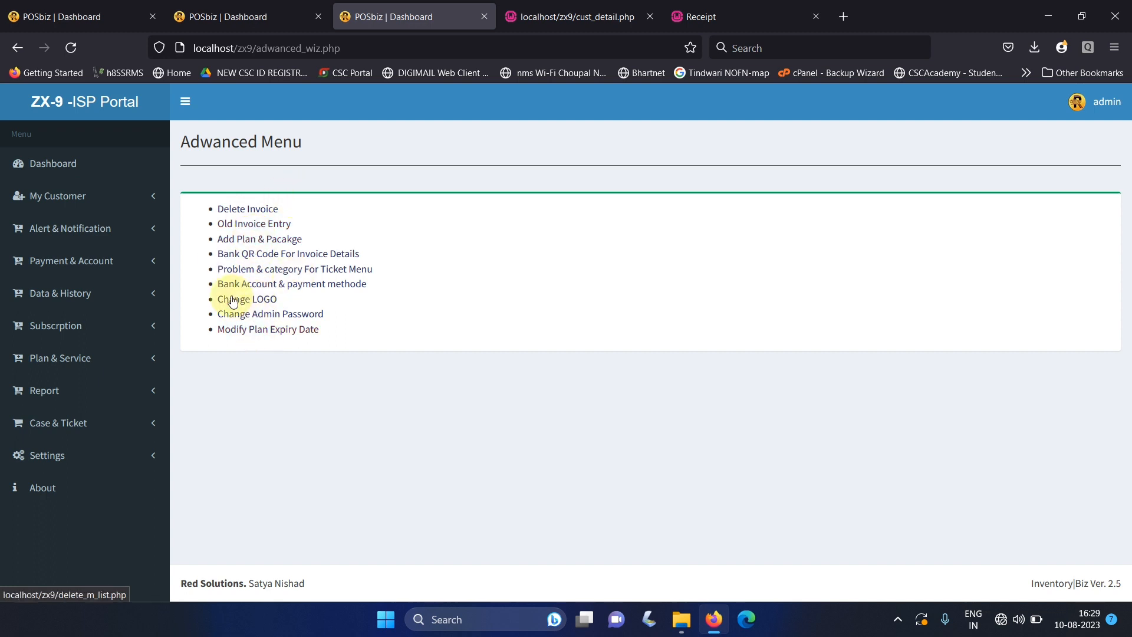
left_click(246, 208)
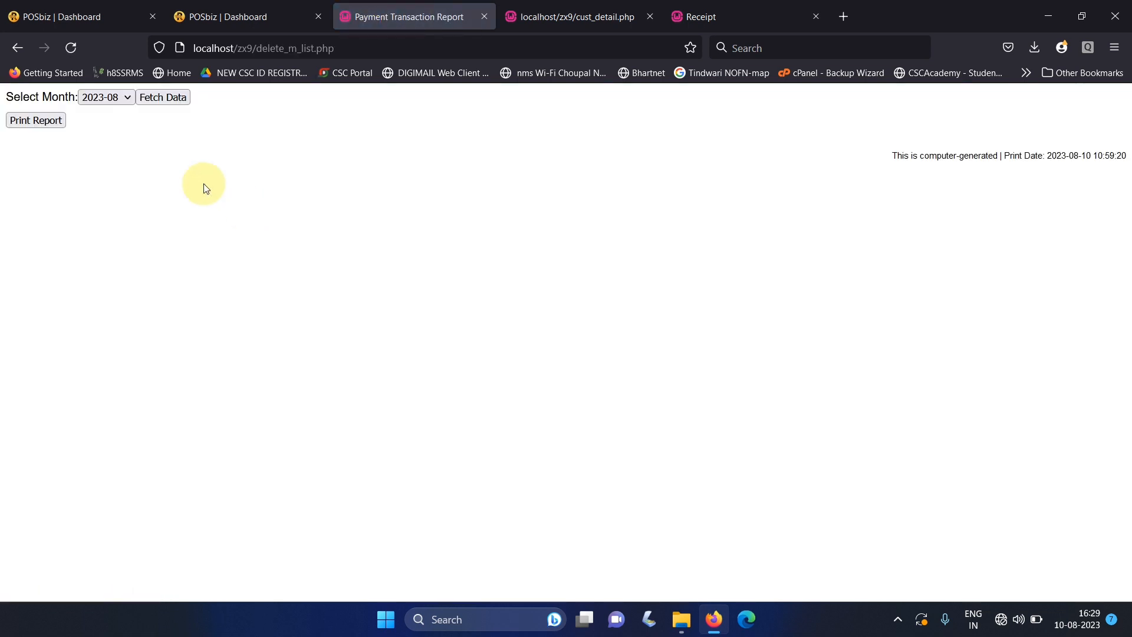
left_click(168, 97)
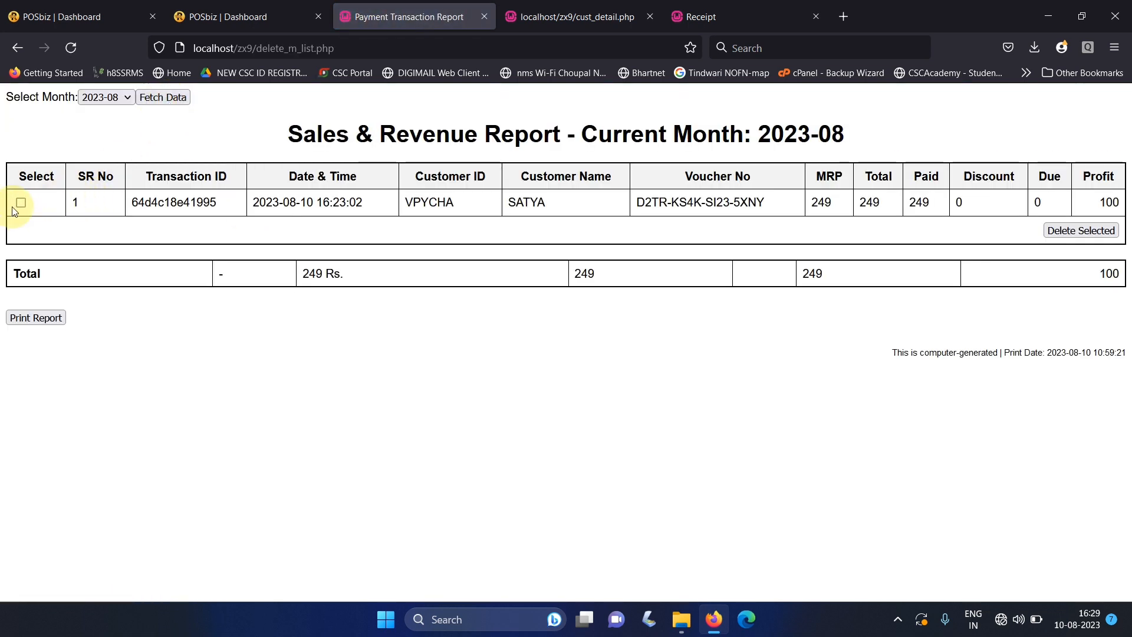
left_click(21, 204)
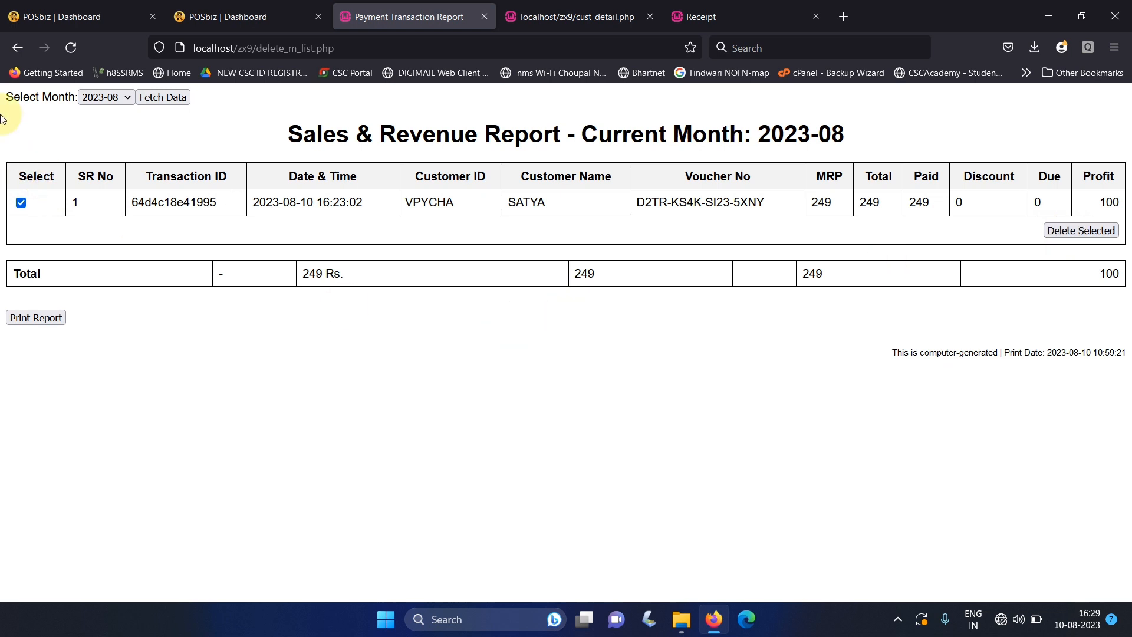
Step: Return to the Advanced Menu and open the Old Invoice Entry renewal list
left_click(10, 52)
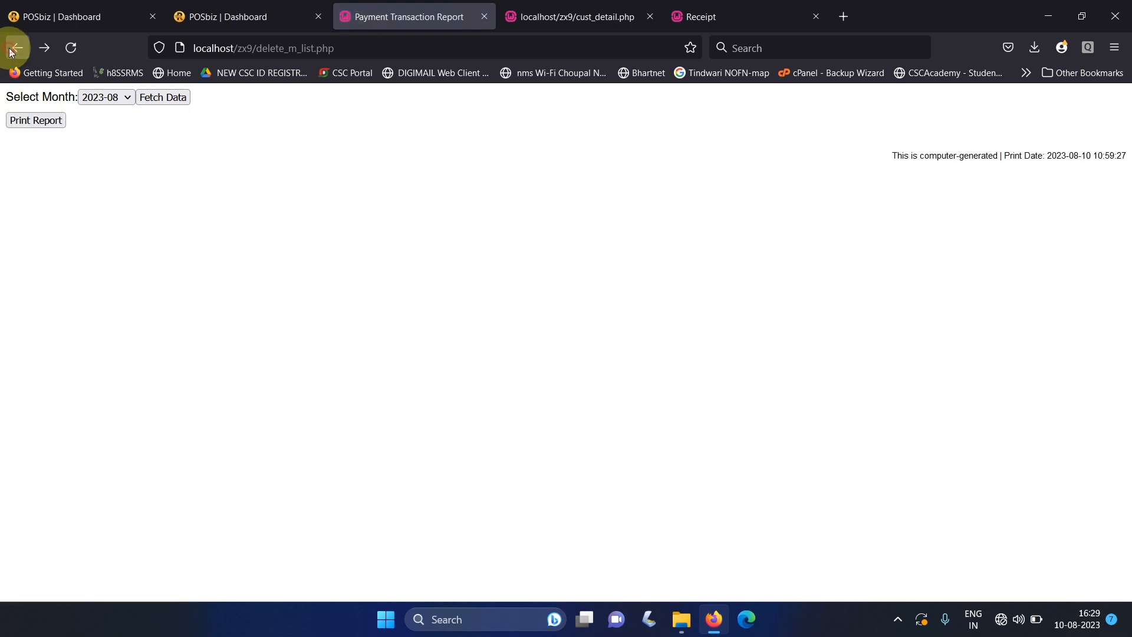
left_click(10, 52)
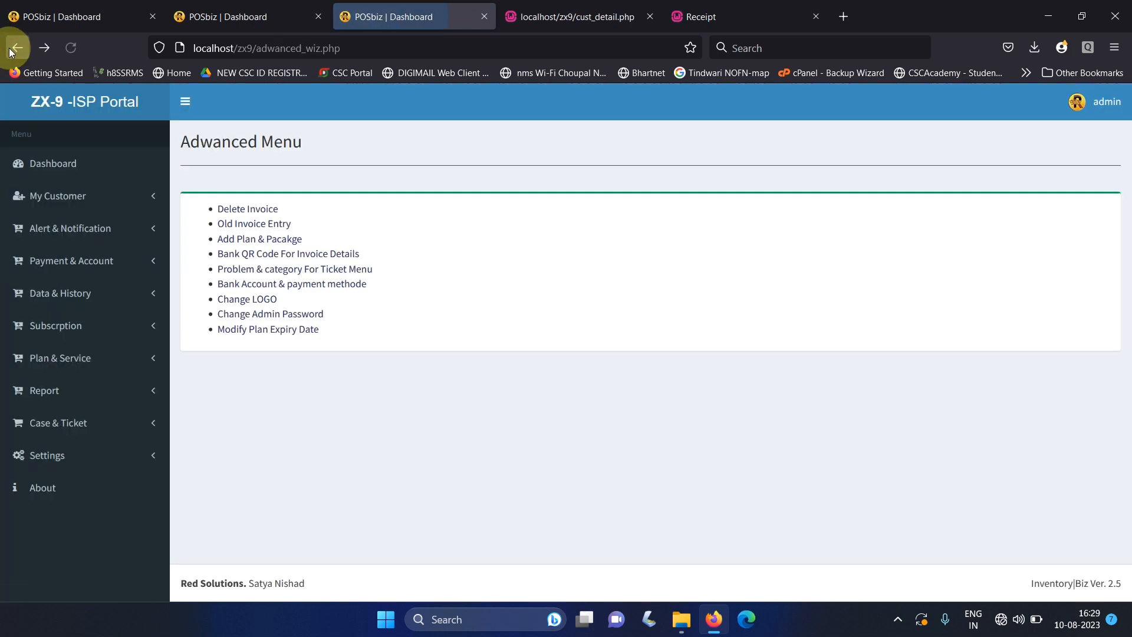
left_click(266, 227)
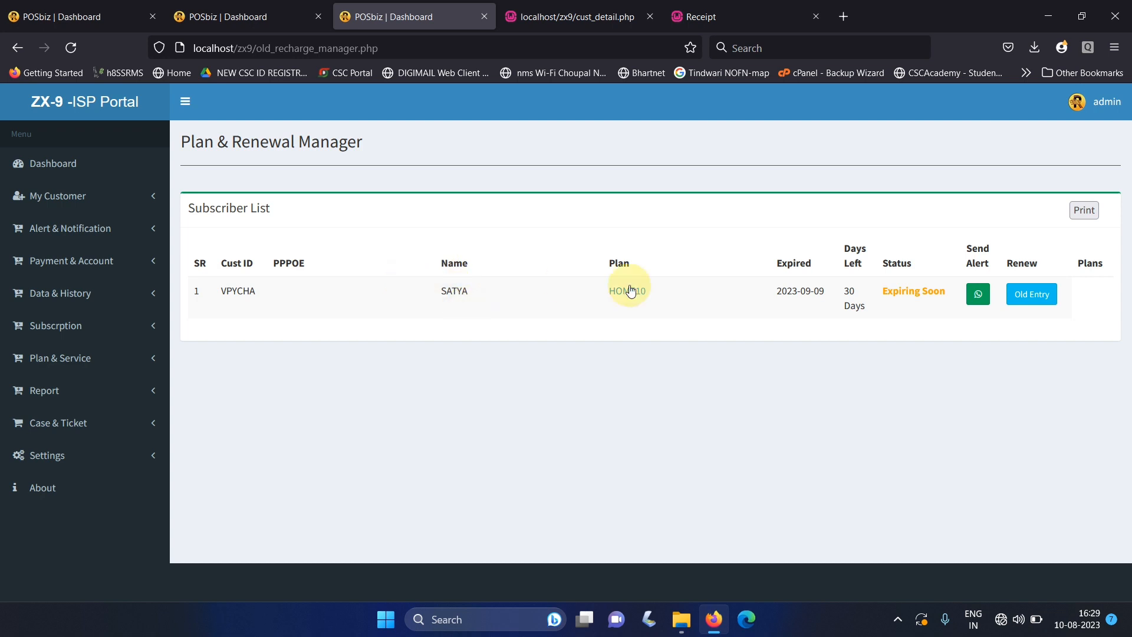
Step: Open the expiring subscriber's old-entry renewal form with renewal date 2023-07-25
left_click(1031, 296)
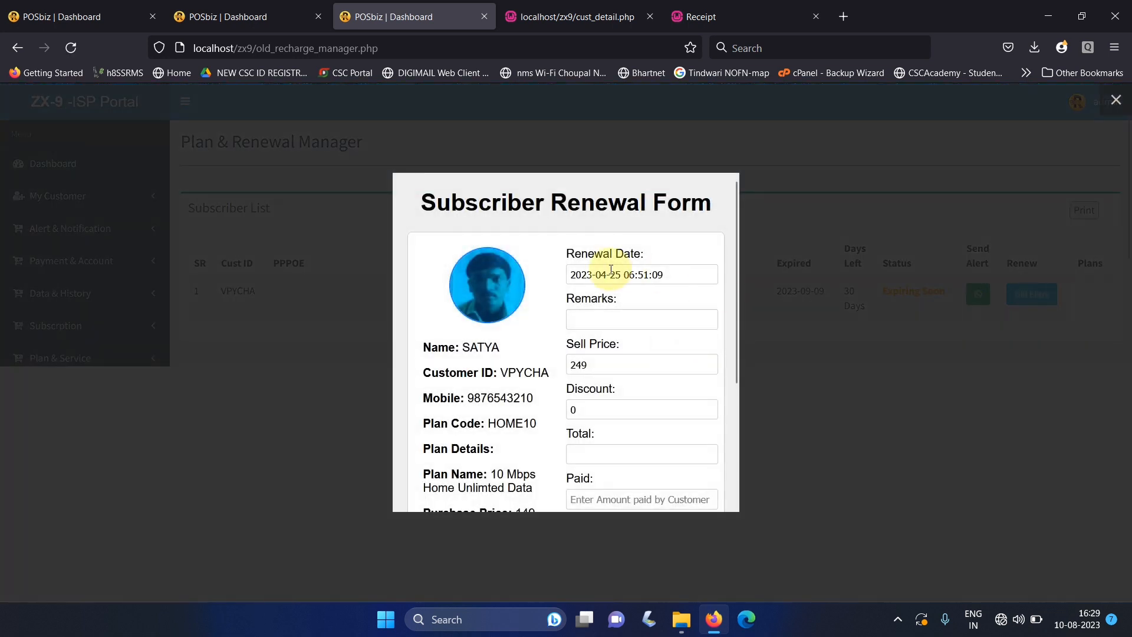
double_click(616, 275)
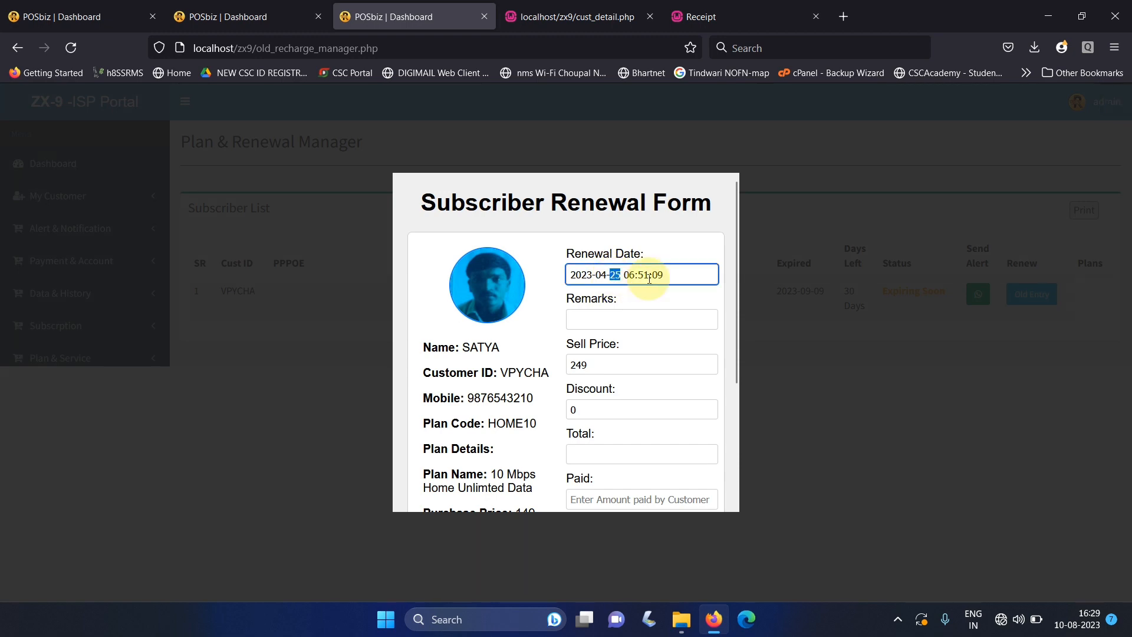
left_click_drag(736, 277, 694, 230)
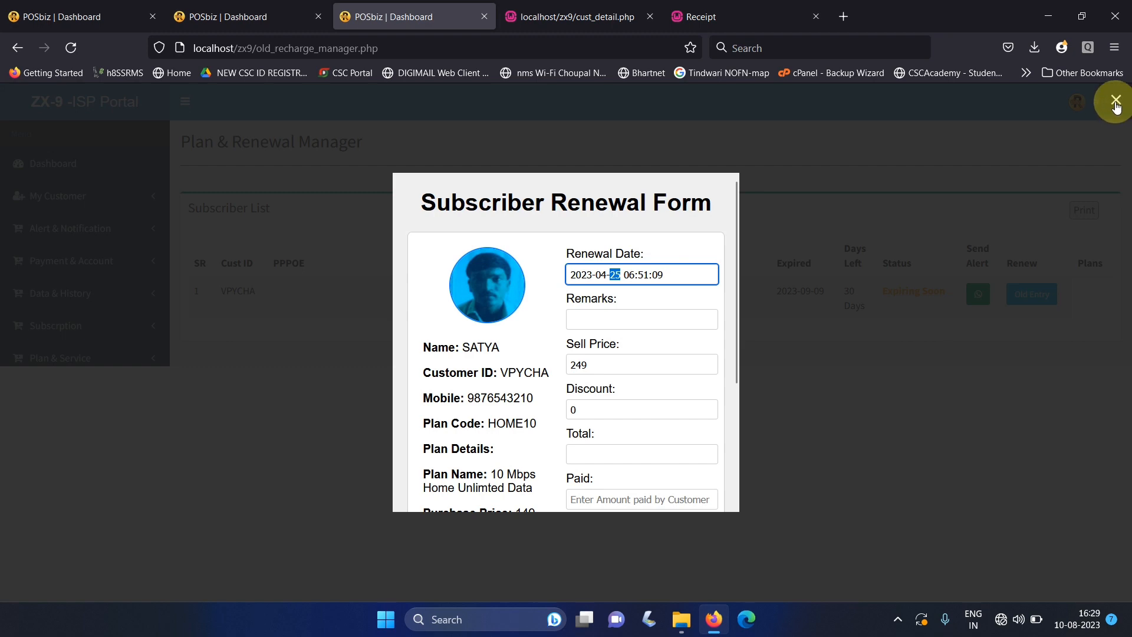
left_click(1116, 103)
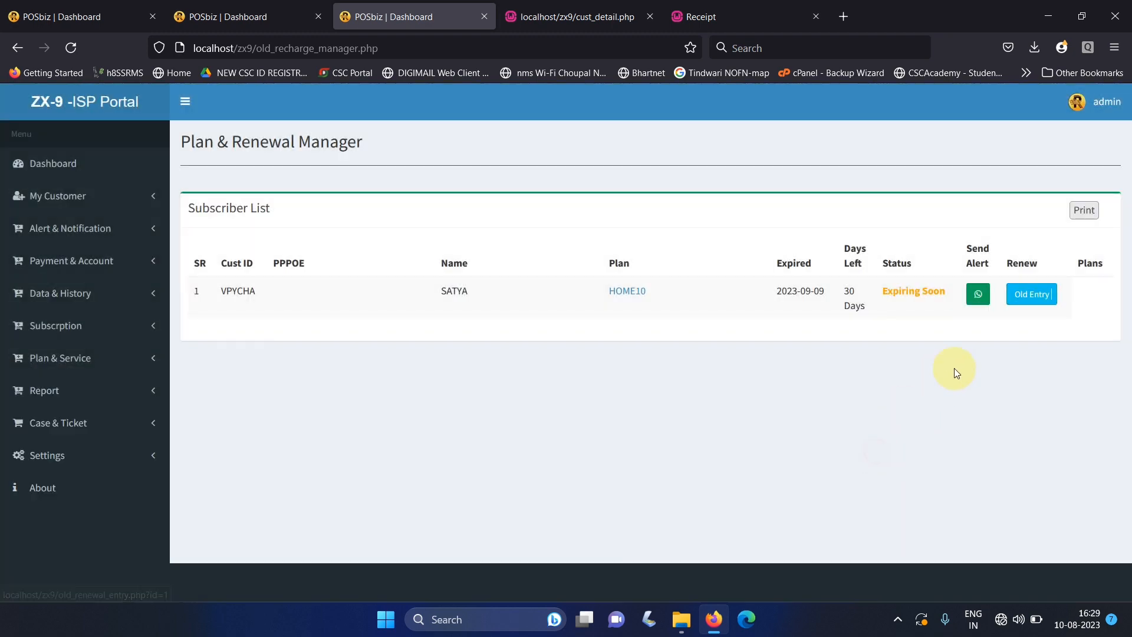
left_click(1029, 289)
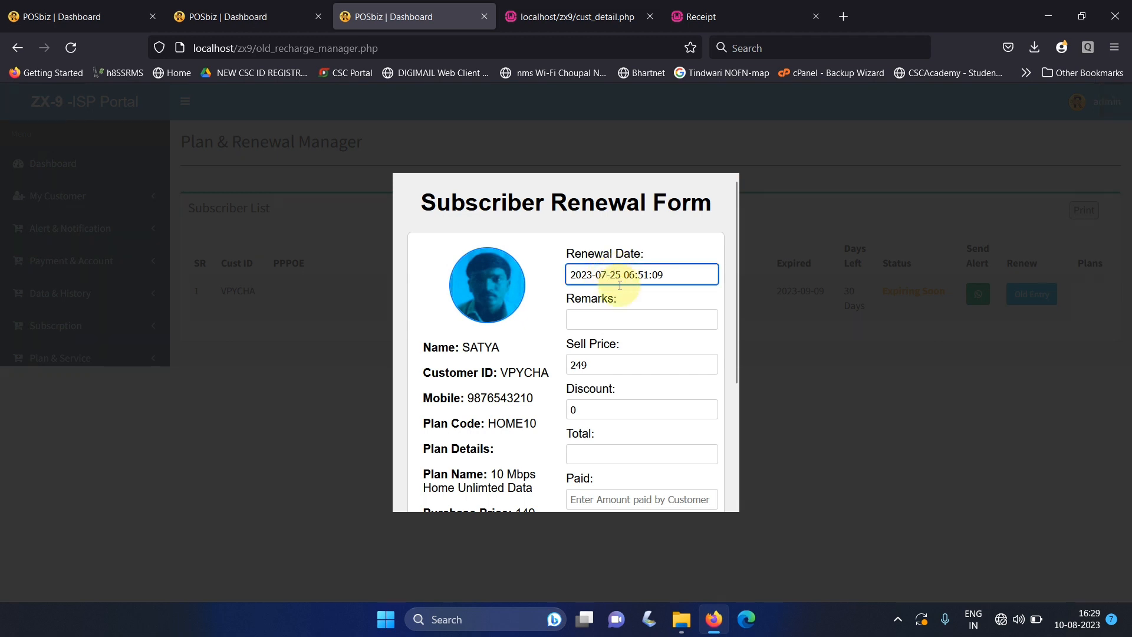
Step: Enter remarks 'jly' and a paid amount of 249
left_click(621, 318)
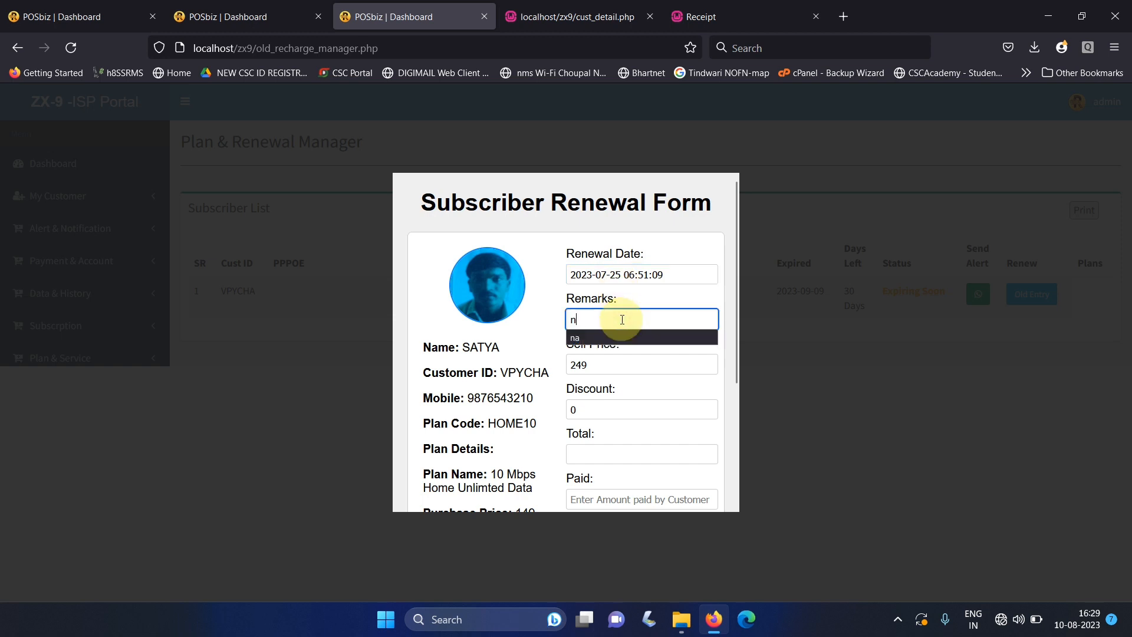
type("n")
key("BackSpace")
type("jly")
key("Tab")
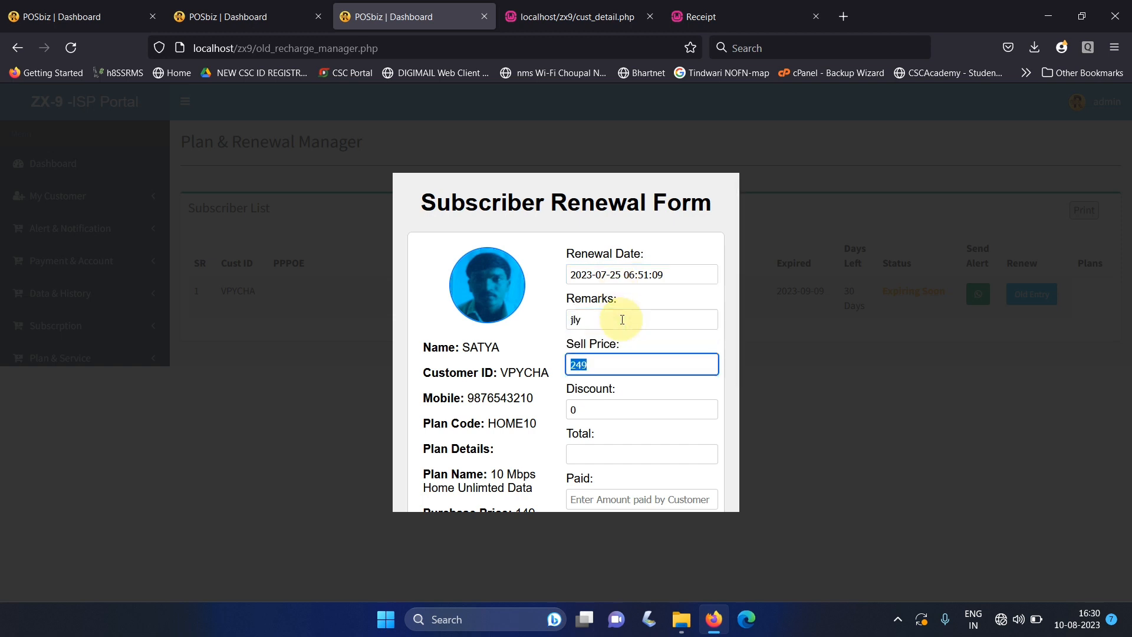
key("Tab")
key("Tab")
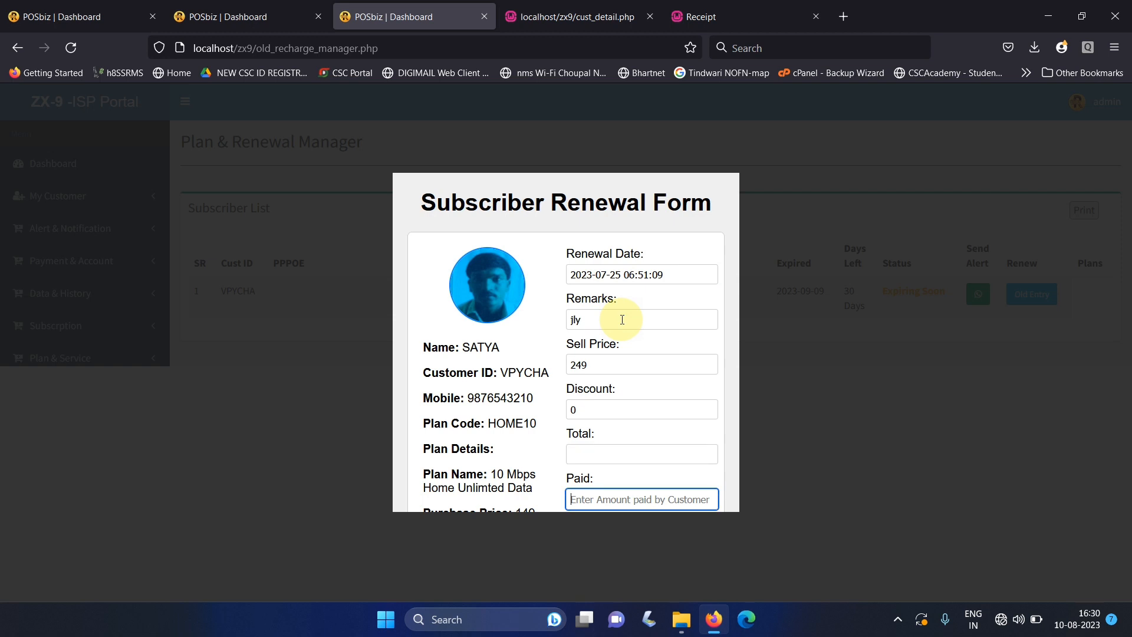
type("249")
key("Tab")
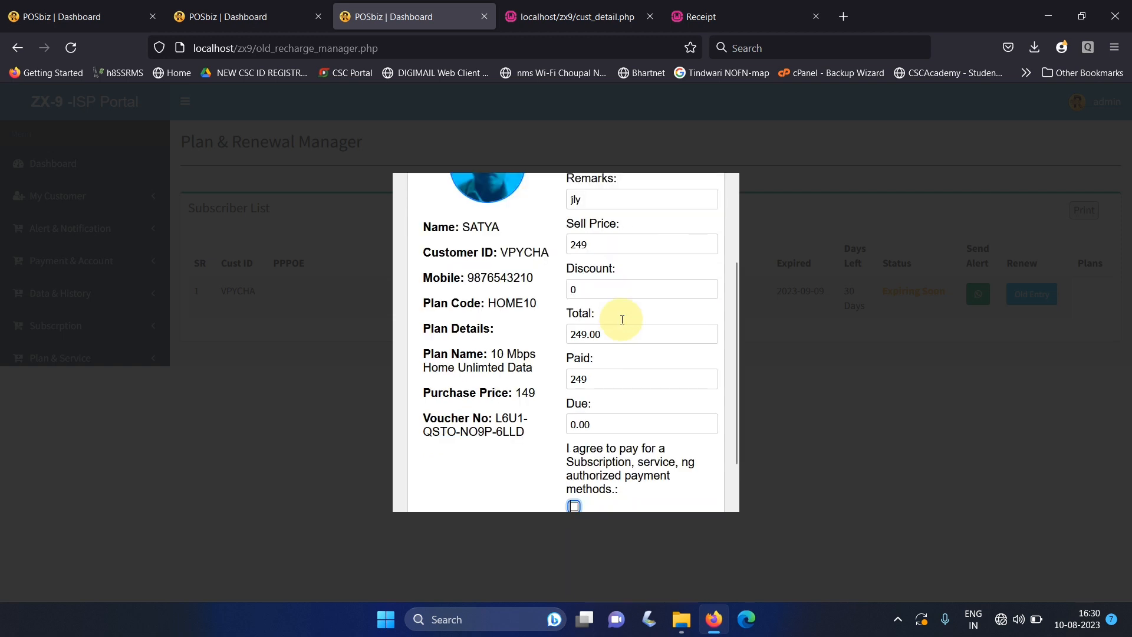
Step: Accept the payment terms, renew the subscription, and return to the dashboard
left_click(574, 507)
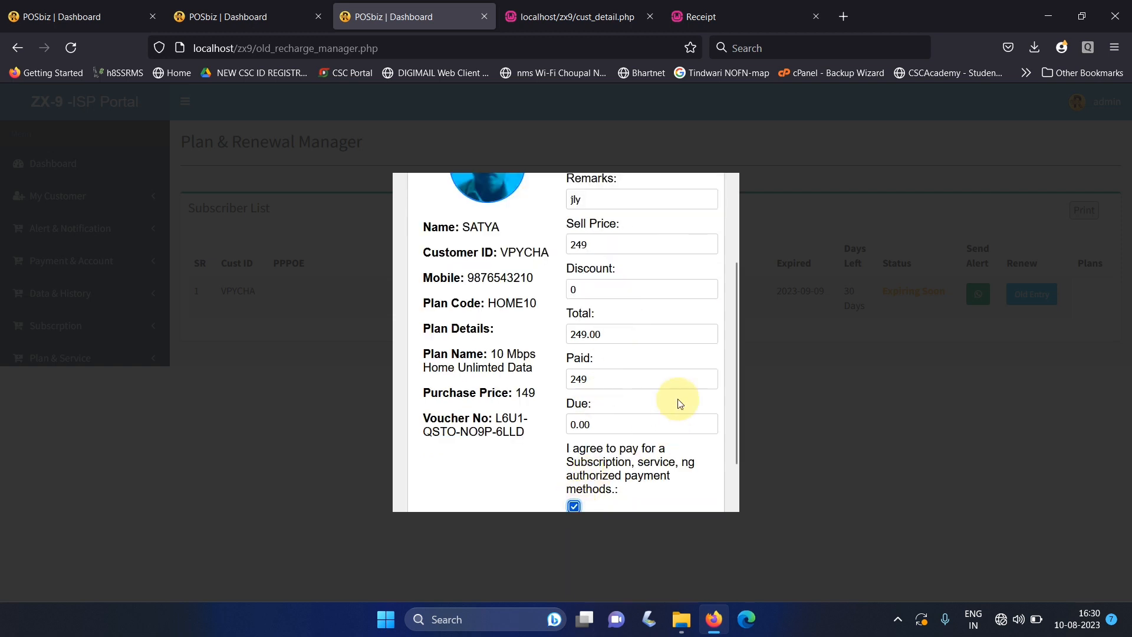
left_click_drag(736, 324, 725, 434)
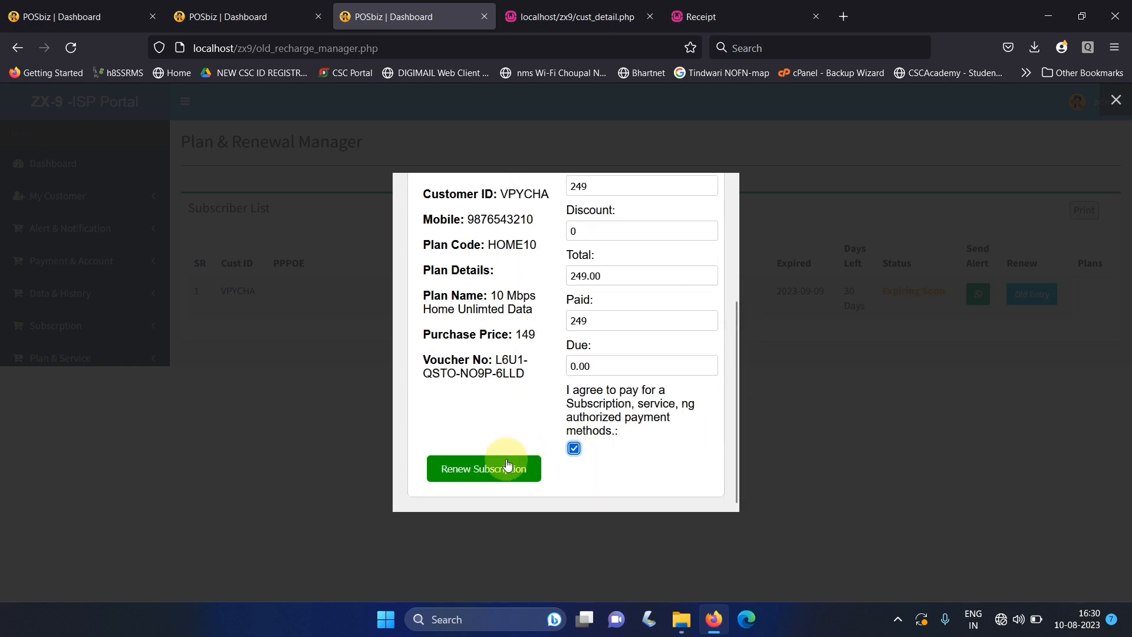
left_click(1115, 100)
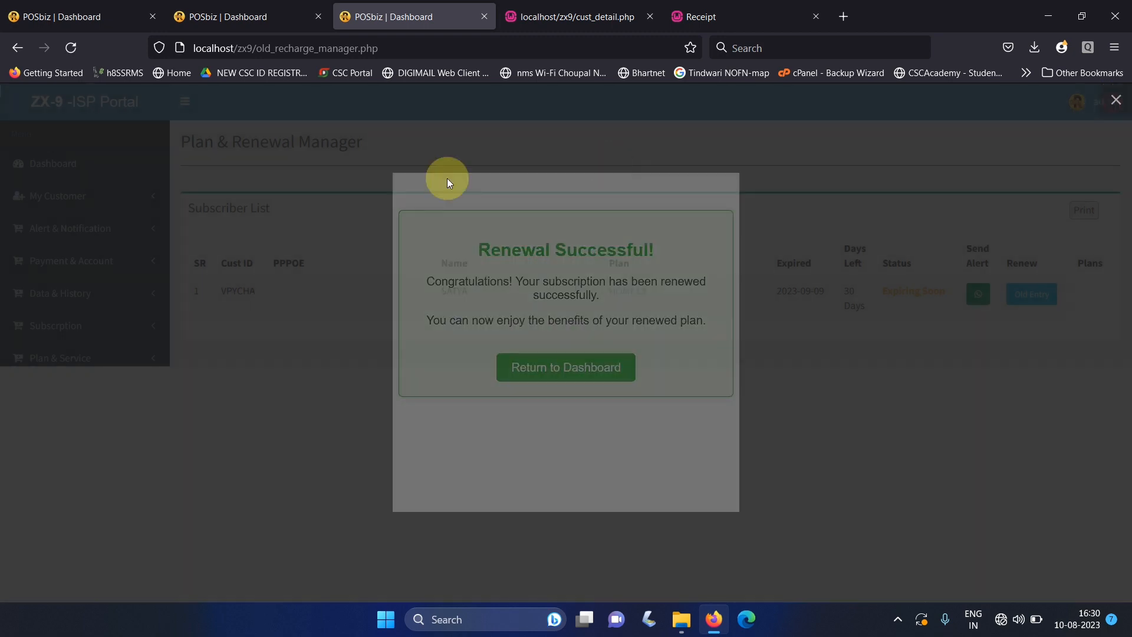
left_click(34, 160)
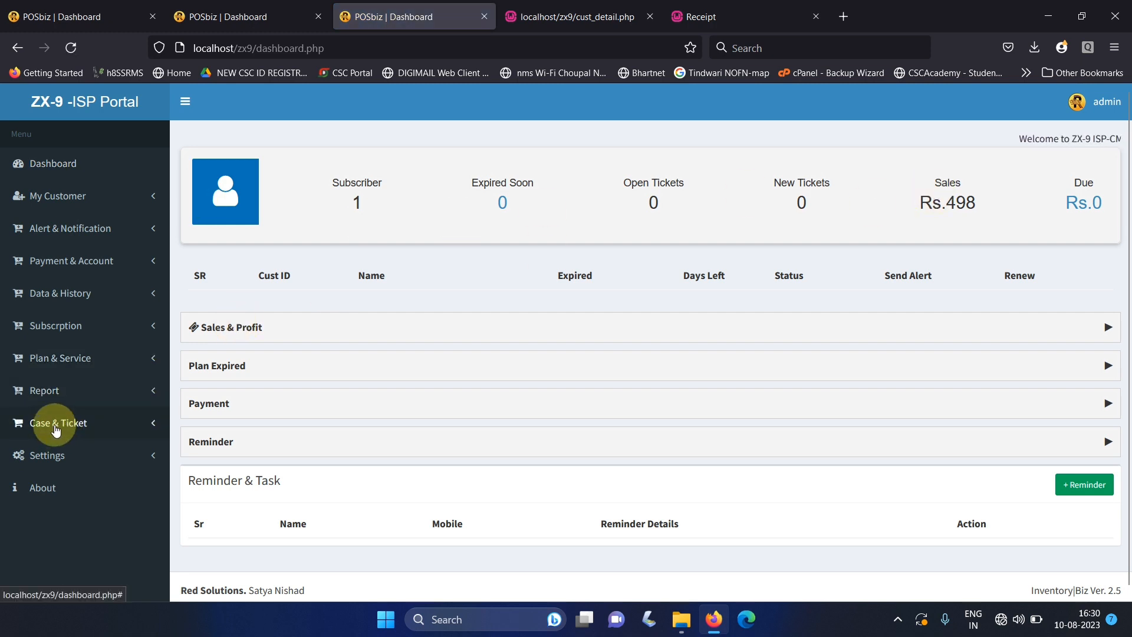
Step: Load the Monthly Revenue sales report for 2023-07
left_click(56, 391)
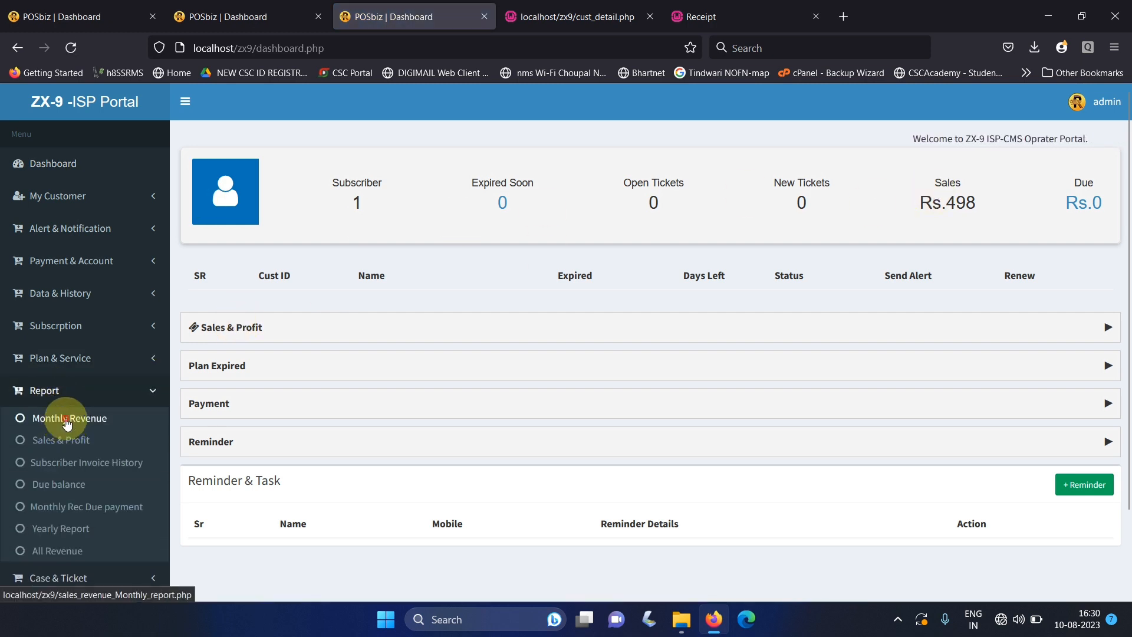
left_click(56, 418)
left_click(287, 209)
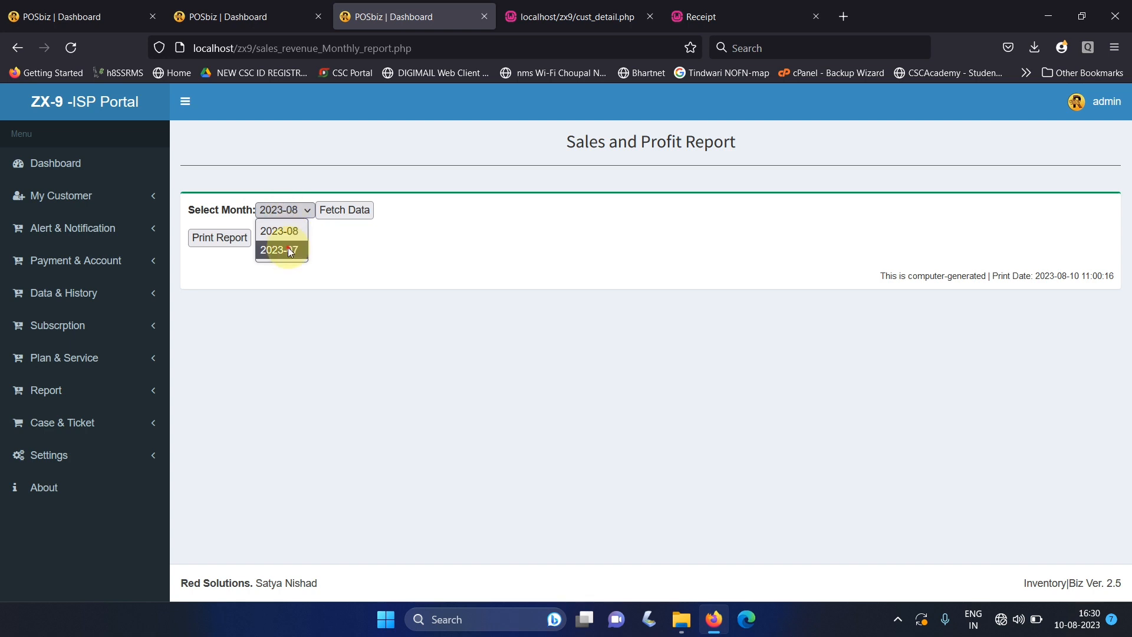
left_click(290, 250)
left_click(341, 210)
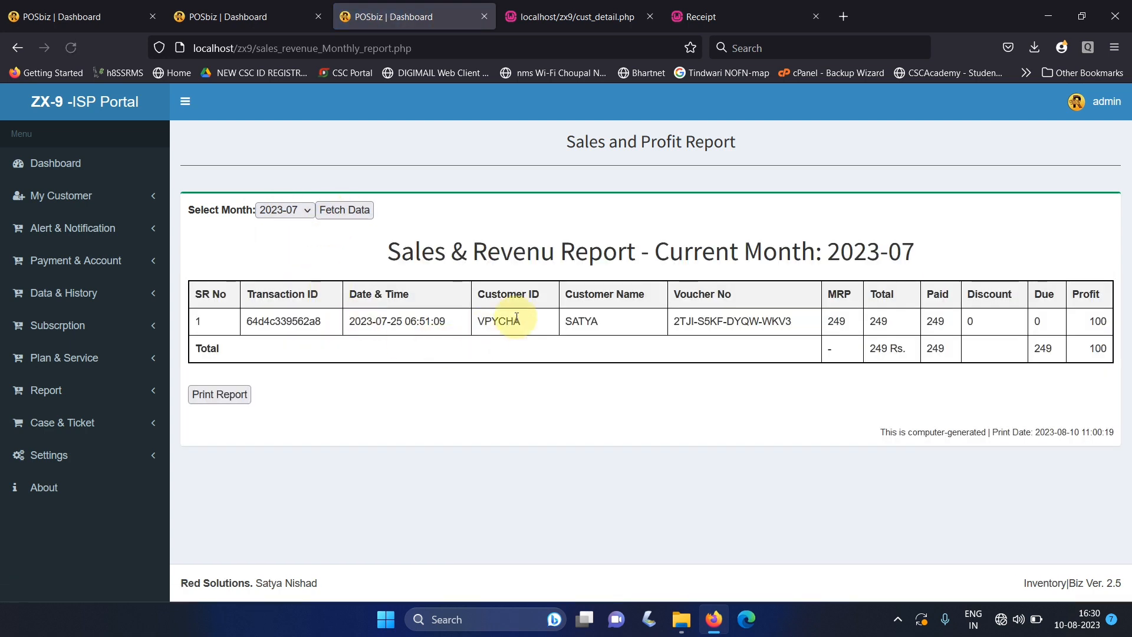
Step: View the yearly report listing July and August at 249 each, then go to Dashboard
left_click(47, 390)
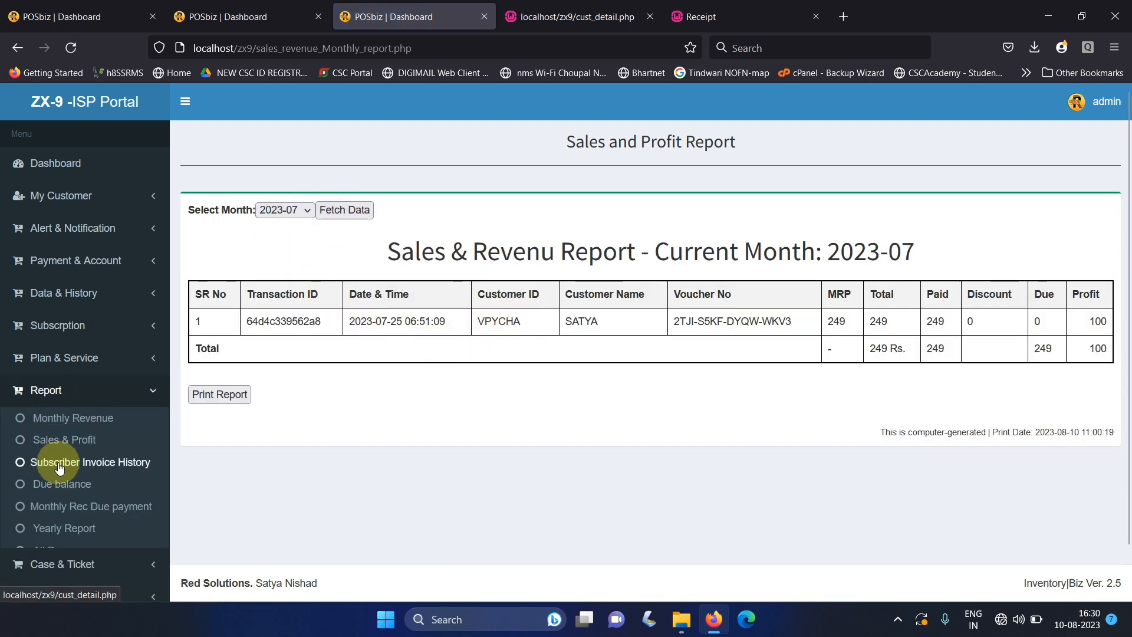
left_click(60, 529)
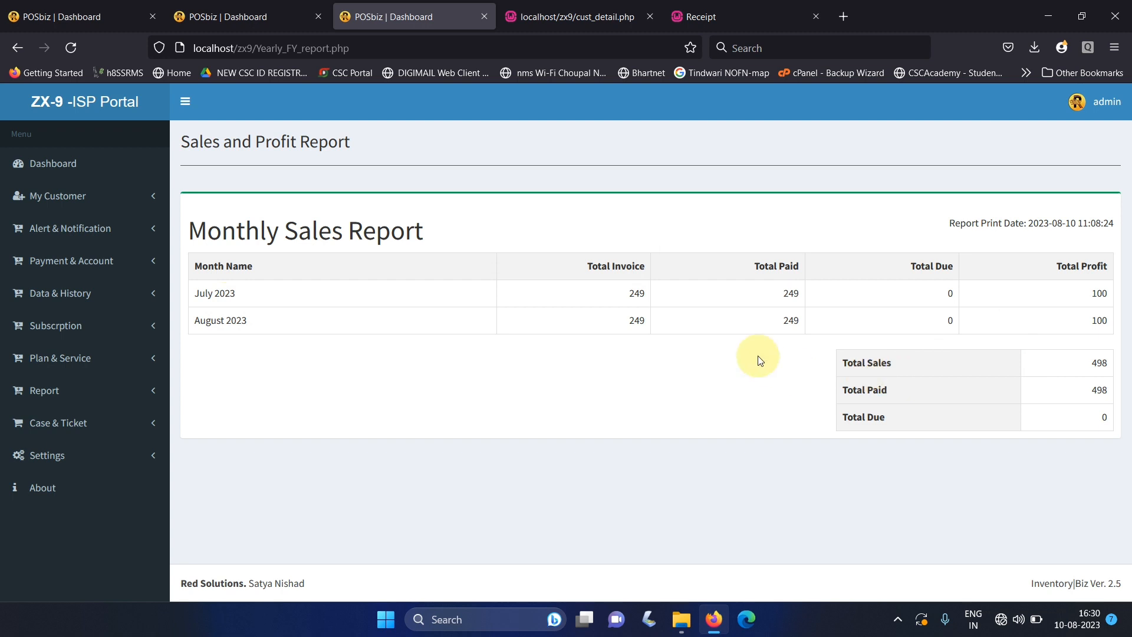
left_click(49, 162)
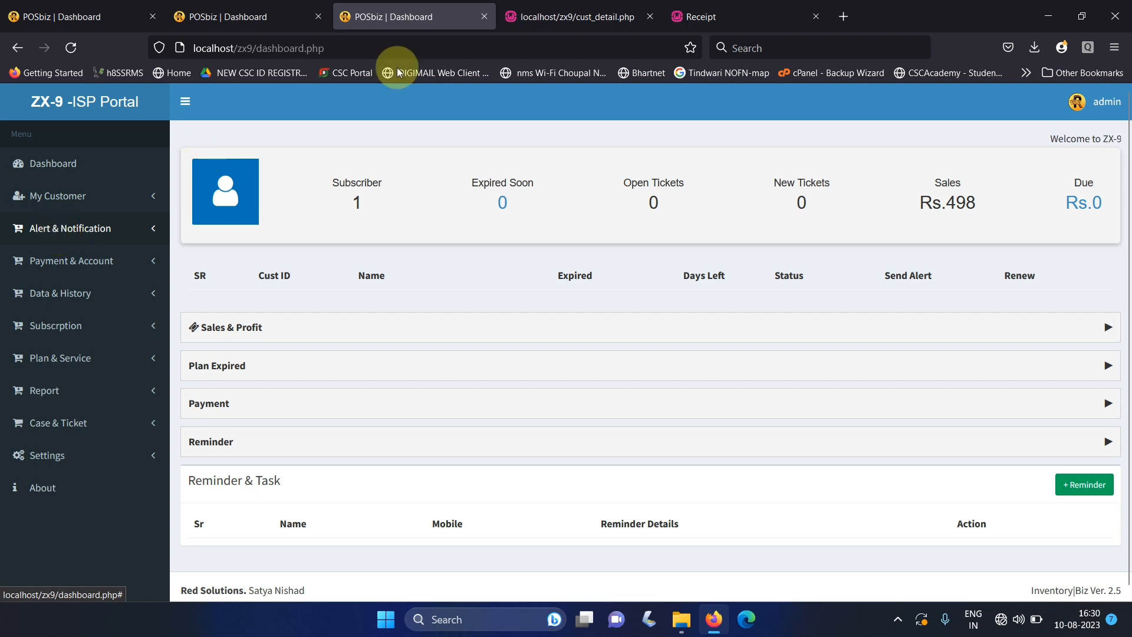
Step: Close the cust_detail and Receipt tabs and send the R-Offer WhatsApp alert from the WhatsApp Dashboard
left_click(619, 16)
left_click(649, 17)
left_click(648, 17)
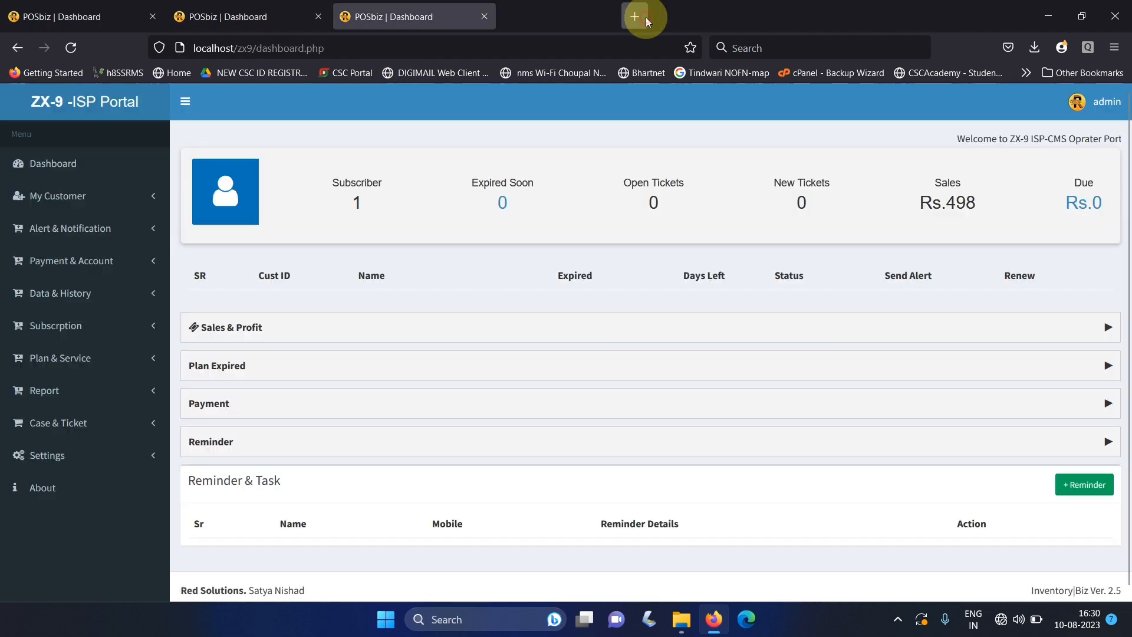
left_click(65, 230)
left_click(68, 259)
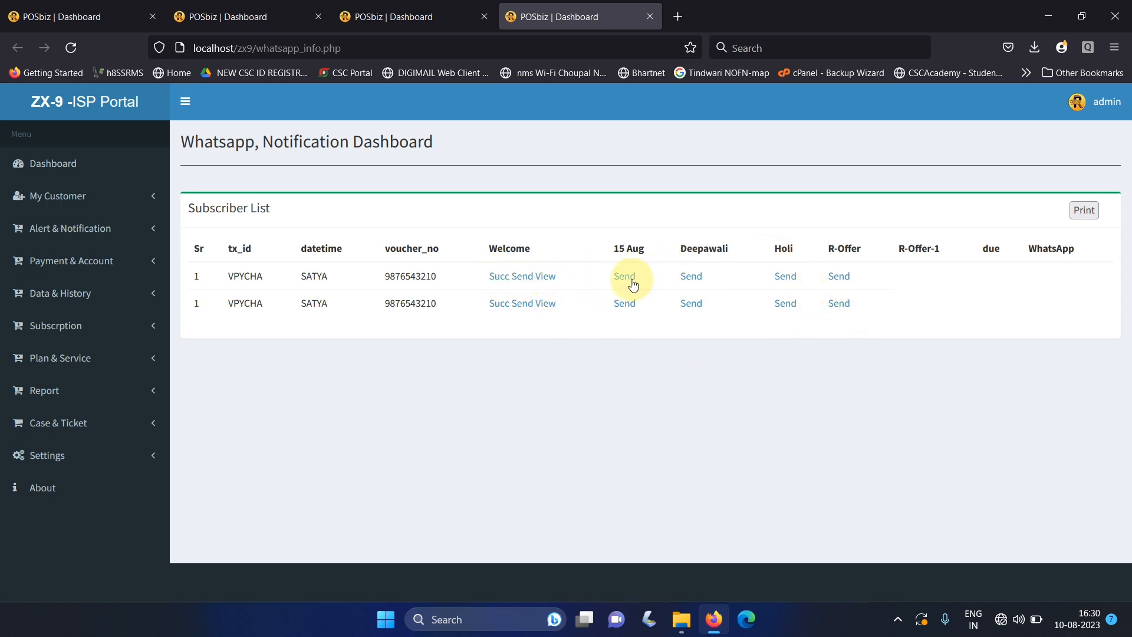
left_click(840, 277)
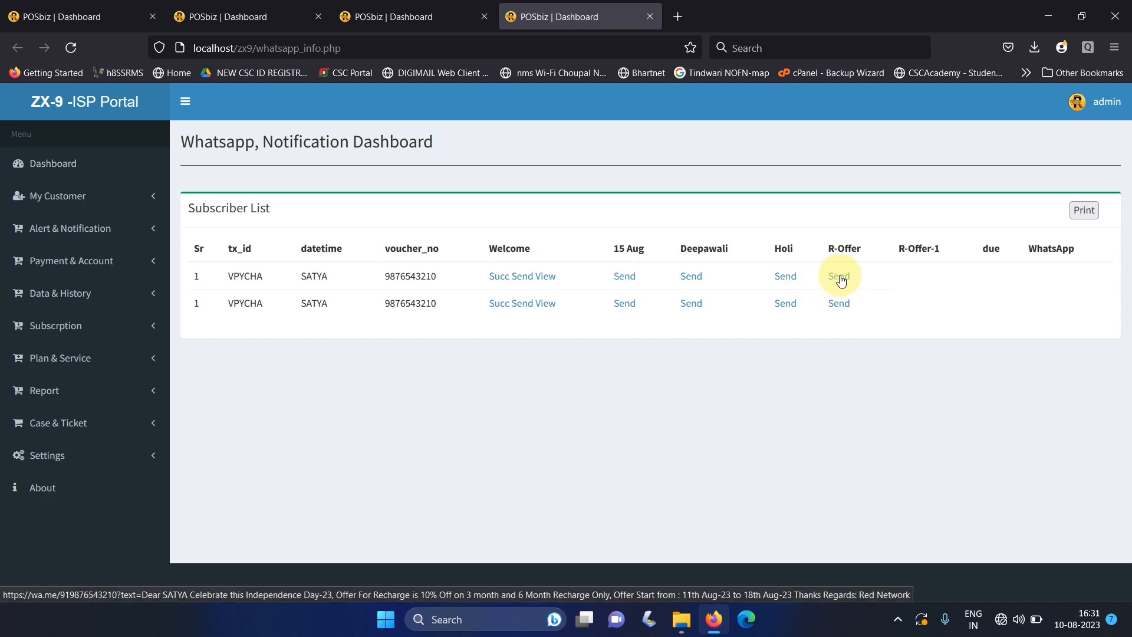
left_click(840, 277)
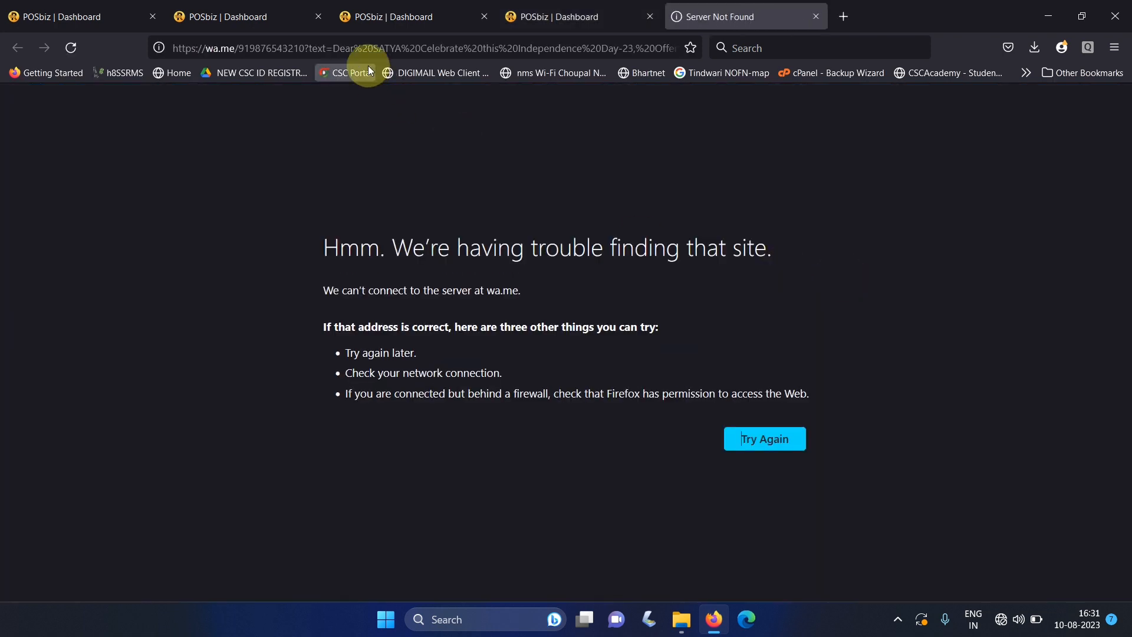
Step: Read the Independence Day offer text in the failed wa.me address and revisit the WhatsApp dashboard tab
left_click(361, 47)
left_click(352, 49)
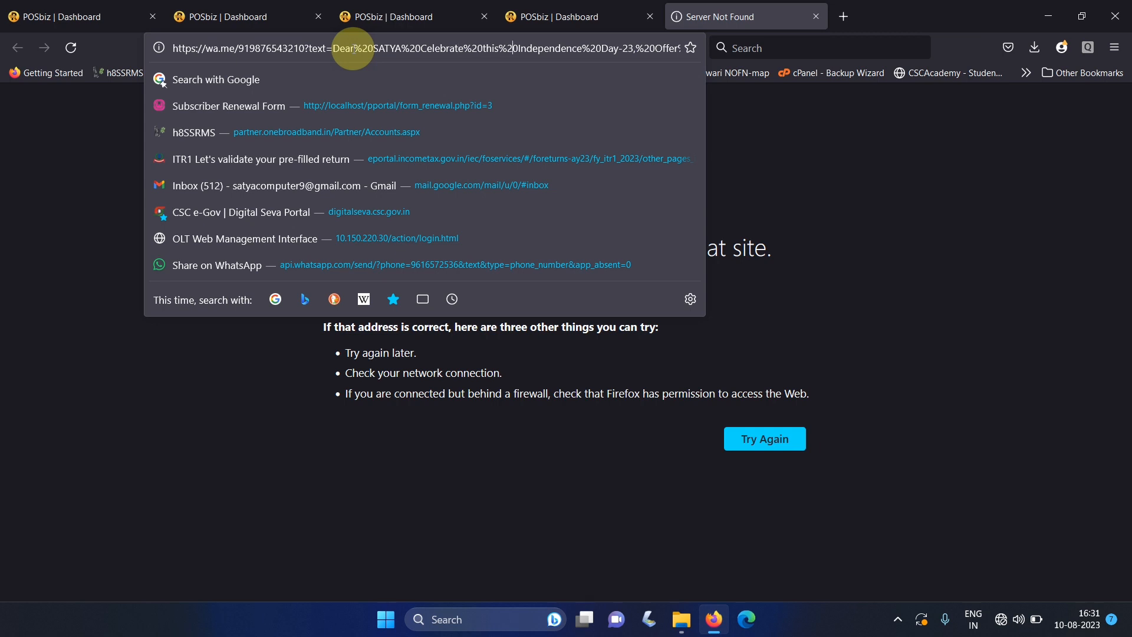
key("Right")
key("Right")
key("Right")
key("Right")
key("Right")
key("Right")
key("Right")
key("Right")
key("Right")
key("Right")
key("Right")
key("Right")
key("Right")
key("Right")
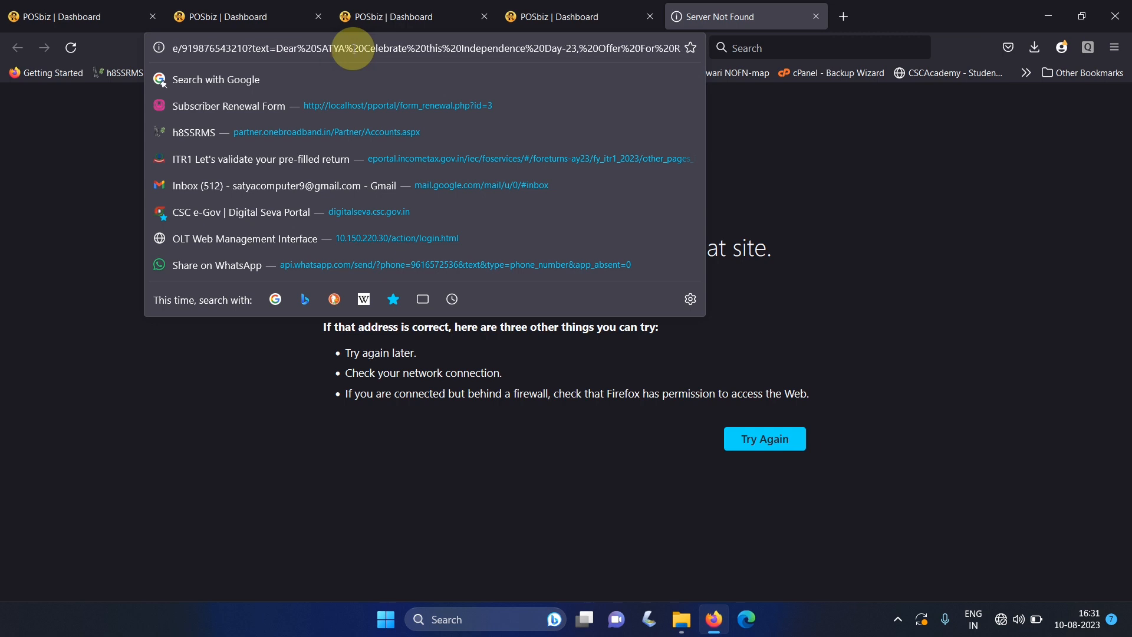
key("Right")
key("Right")
key("Right")
key("Right")
key("Right")
key("Right")
key("Right")
key("Right")
key("Right")
key("Right")
key("Right")
key("Right")
key("Right")
key("Right")
key("Right")
key("Right")
key("Right")
key("Right")
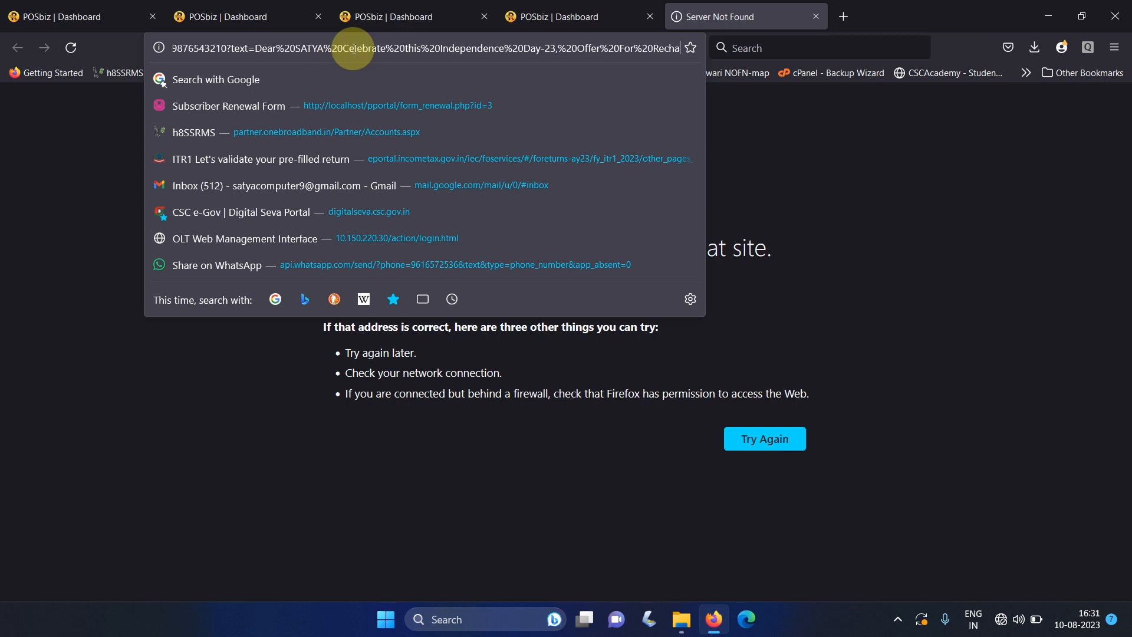
key("Right")
key("Right")
key("Right")
key("Right")
key("Right")
key("Right")
key("Right")
key("Right")
key("Right")
key("Right")
key("Right")
key("Right")
key("Right")
key("Right")
key("Right")
key("Right")
key("Right")
key("Right")
key("Right")
key("Right")
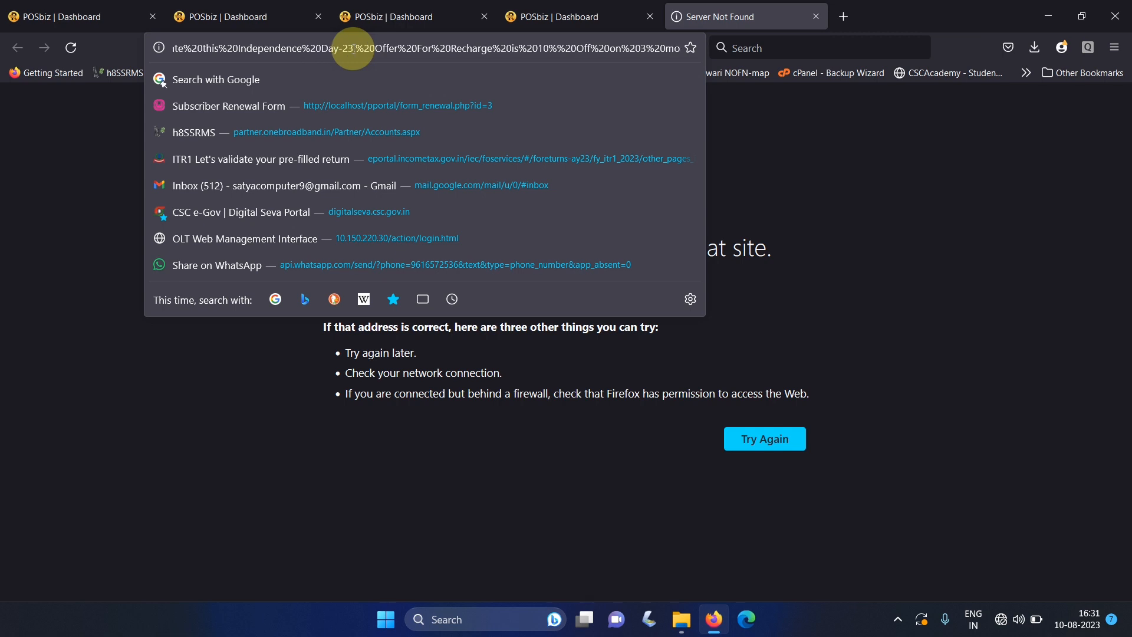
key("Right")
key("Right")
key("Right")
key("Right")
key("Right")
key("Right")
key("Right")
key("Right")
key("Right")
key("Right")
key("Right")
key("Right")
key("Right")
key("Right")
key("Right")
key("Right")
key("Right")
key("Right")
key("Right")
key("Right")
key("Right")
key("Right")
key("Right")
key("Right")
key("Right")
key("Right")
key("Right")
key("Right")
key("Right")
key("Right")
key("Right")
key("Right")
key("Right")
key("Right")
key("Right")
key("Right")
key("Right")
key("Right")
key("Right")
key("Right")
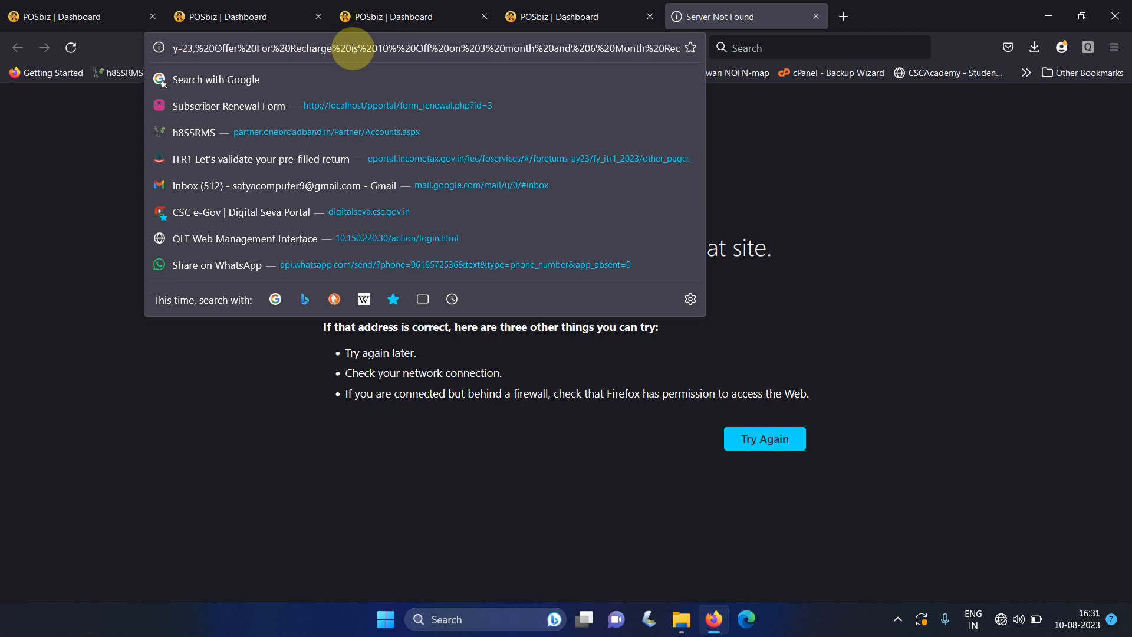
key("Right")
key("Right")
key("Right")
key("Right")
key("Right")
key("Right")
key("Right")
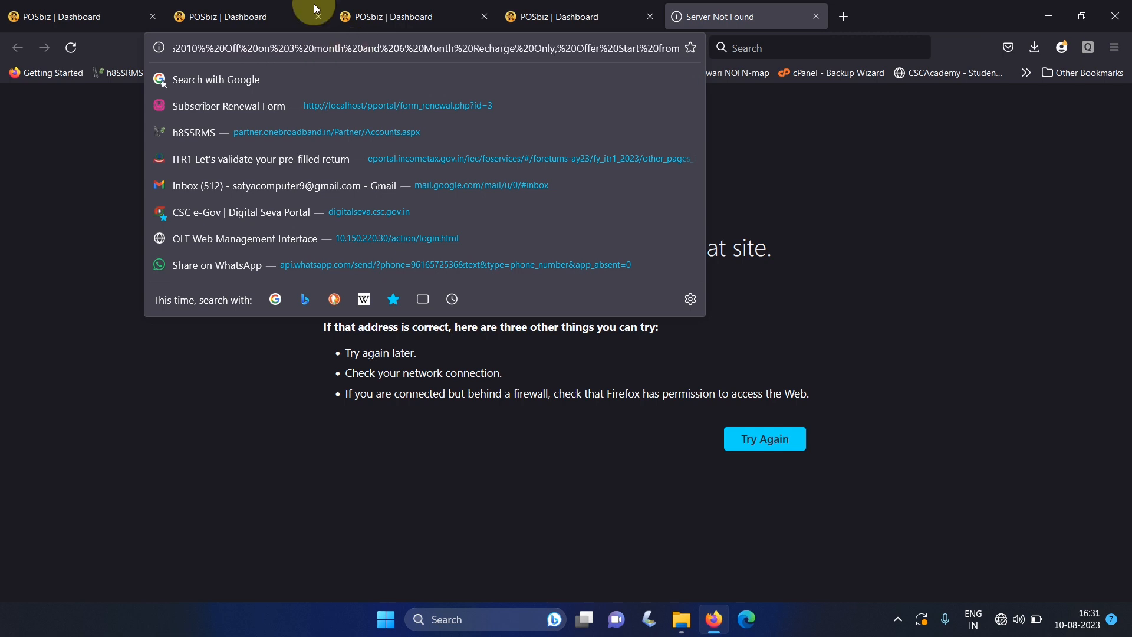
left_click(560, 5)
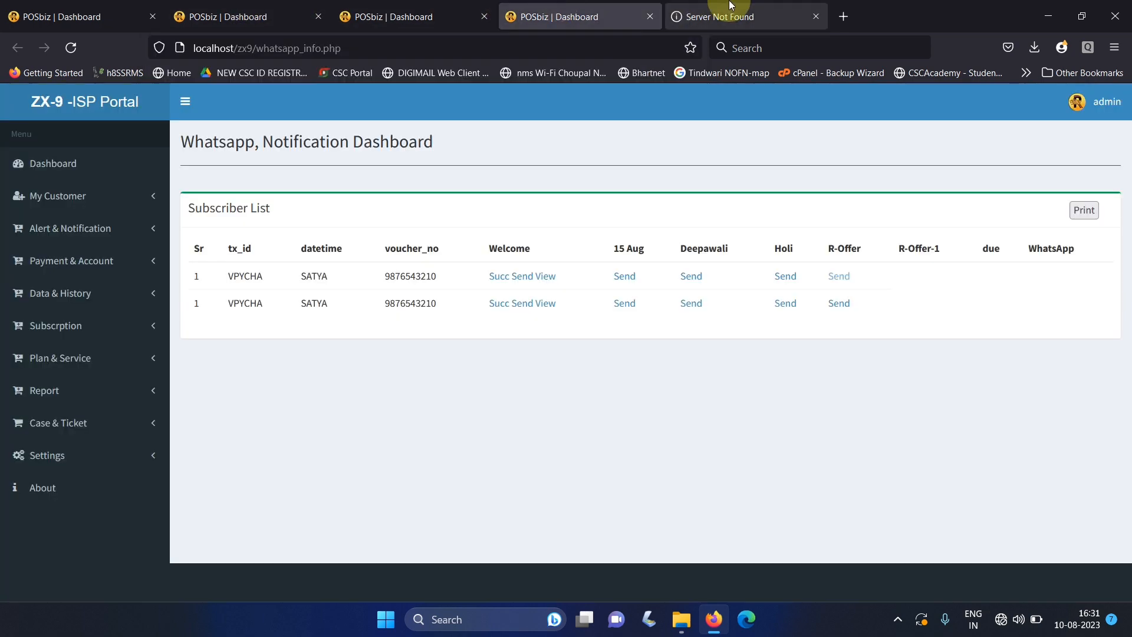
left_click(727, 8)
Step: Return to the main dashboard showing 1 subscriber, Rs.498 sales and Rs.0 due
left_click(553, 5)
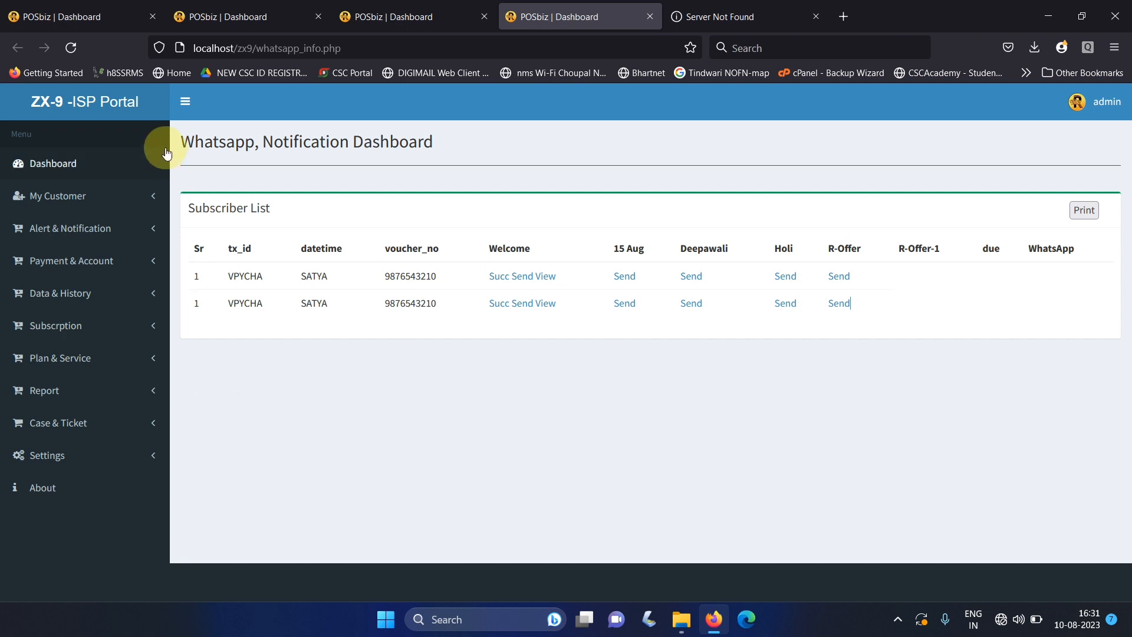
left_click(41, 167)
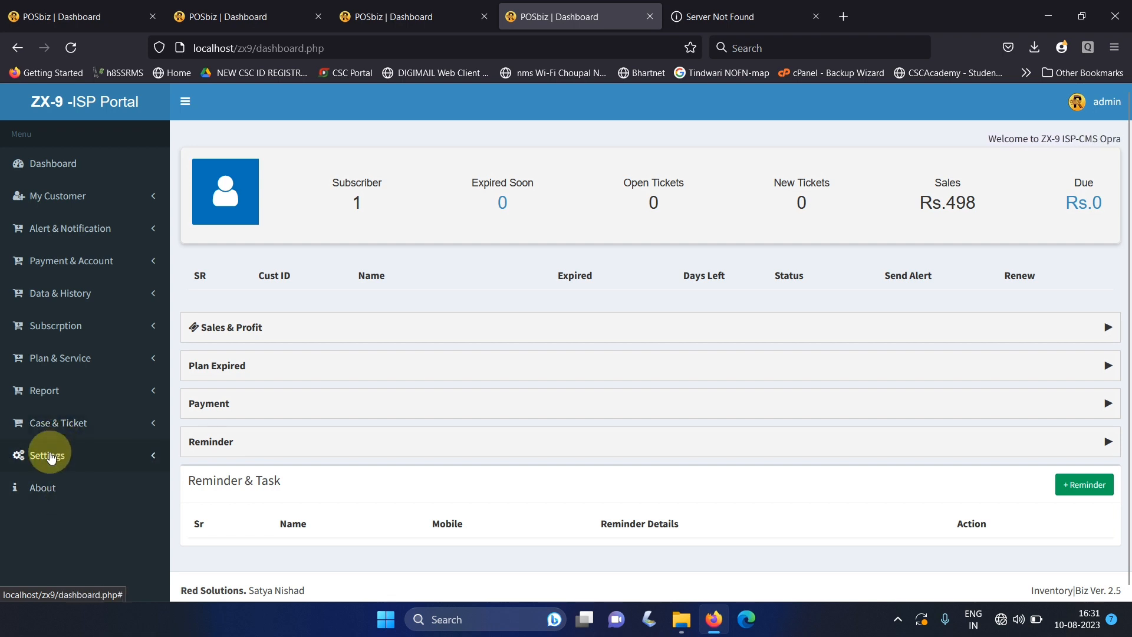
left_click(49, 457)
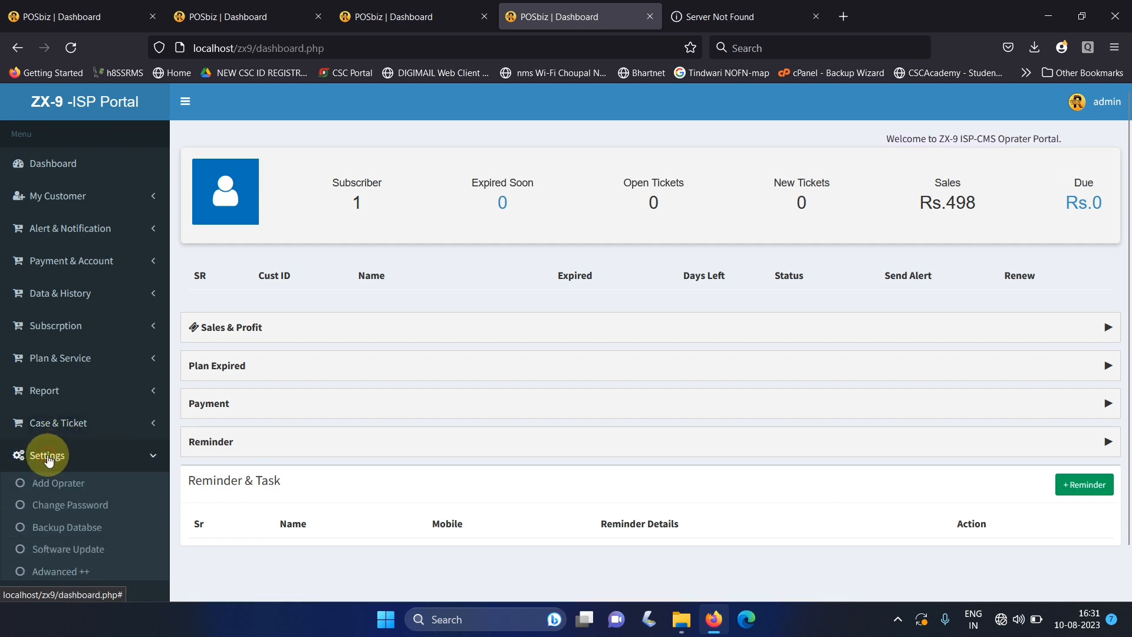
left_click(48, 457)
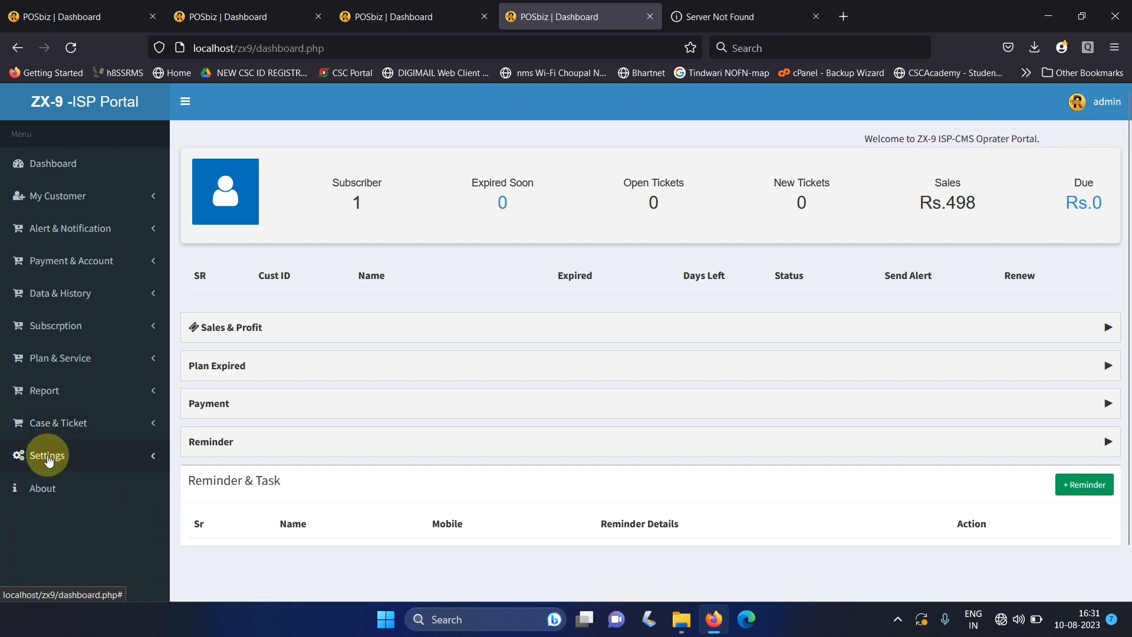
left_click(53, 168)
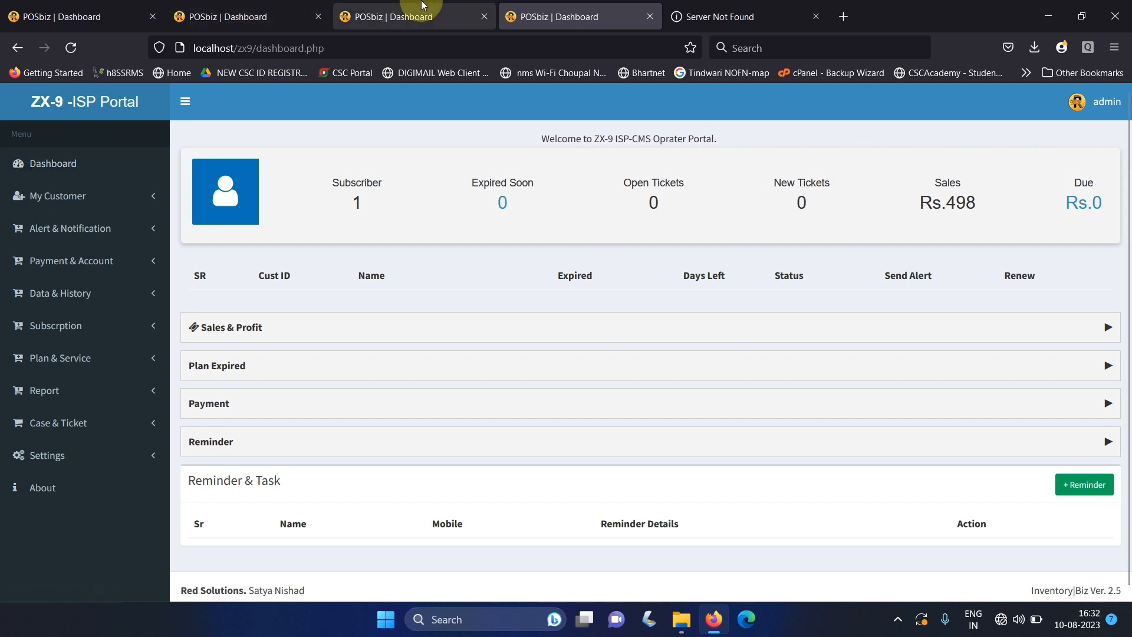
left_click(60, 171)
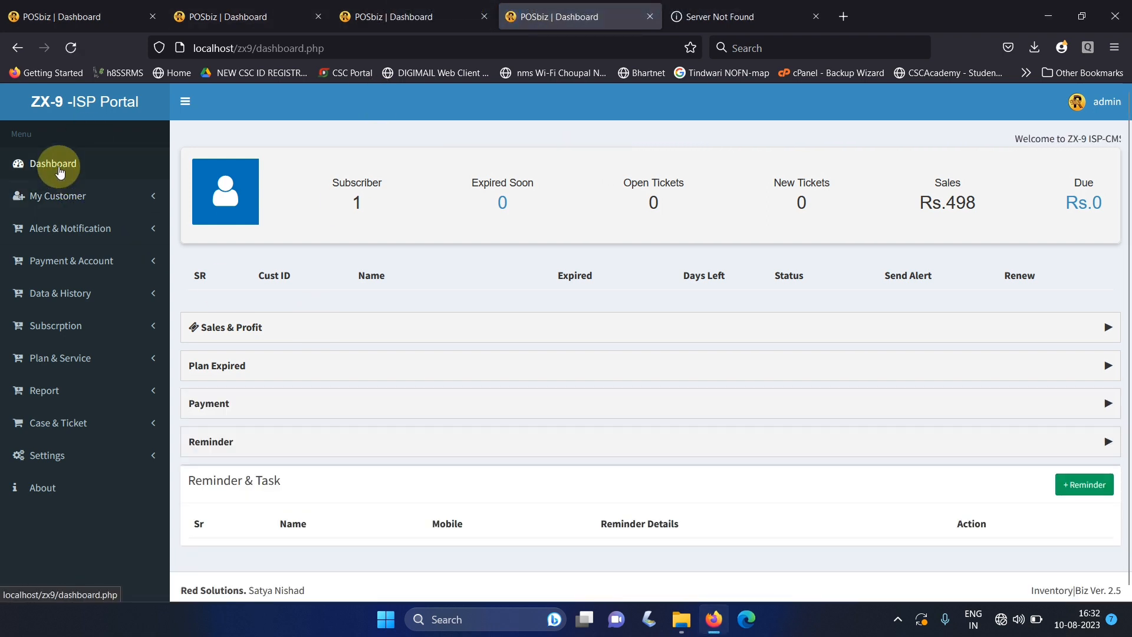
left_click(60, 171)
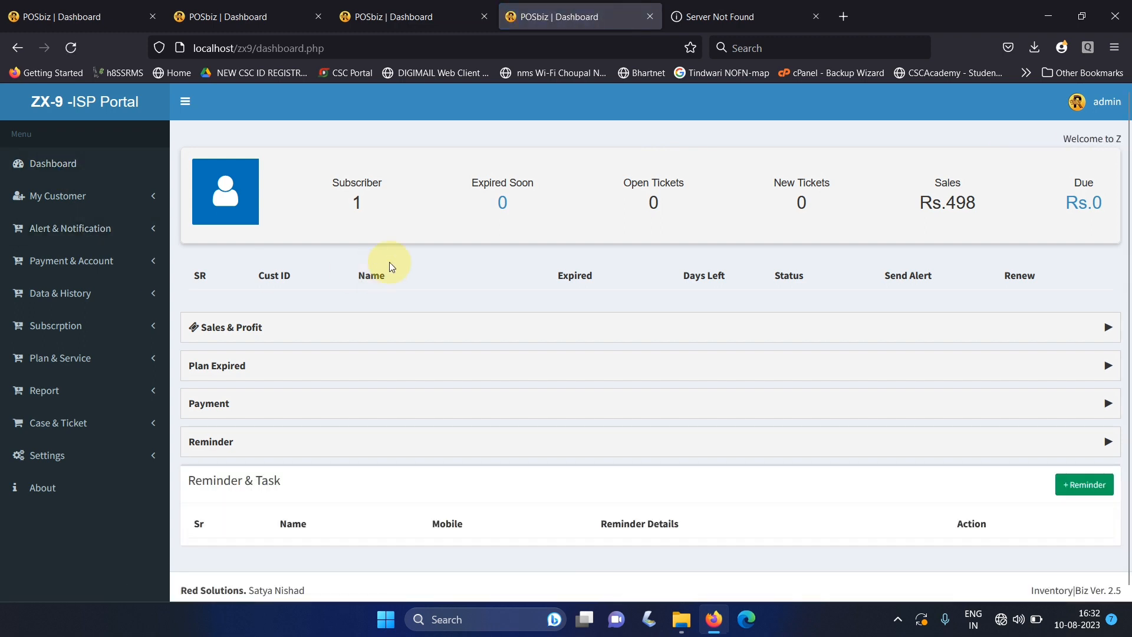
Step: Close the Server Not Found wa.me tab and reload the ZX-9 operator dashboard
left_click(722, 17)
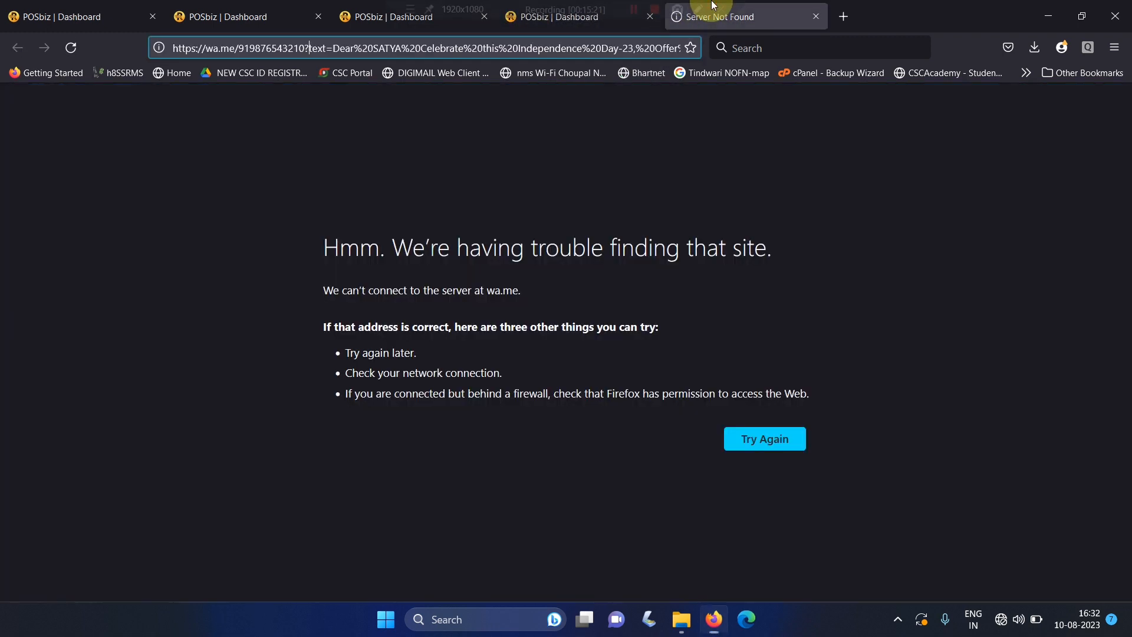
left_click(816, 17)
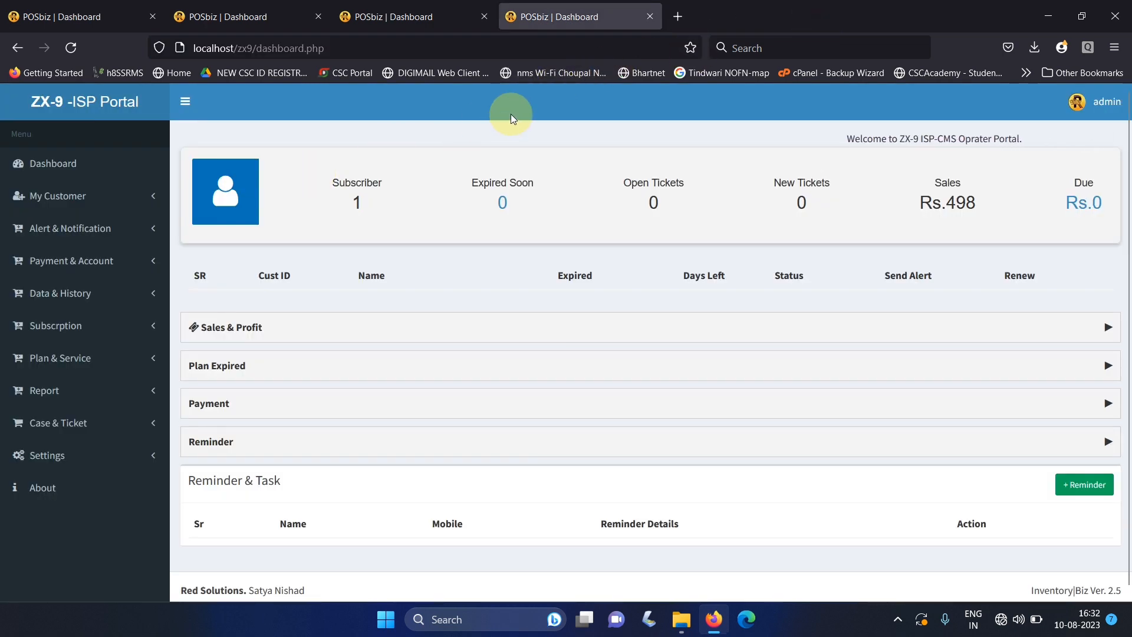
left_click(39, 169)
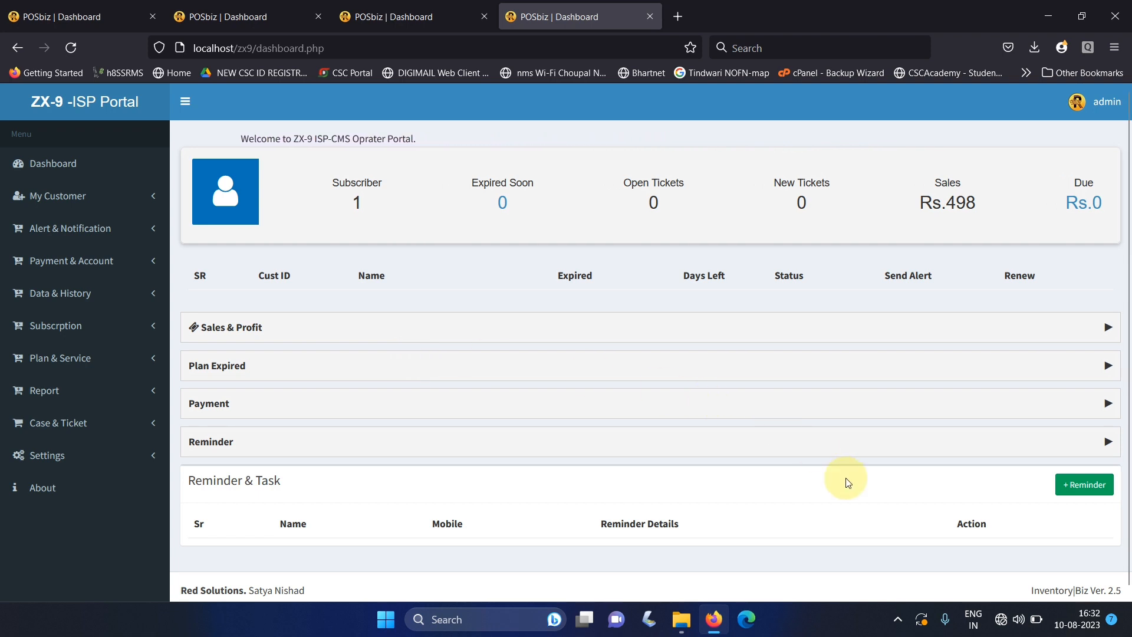
left_click(898, 620)
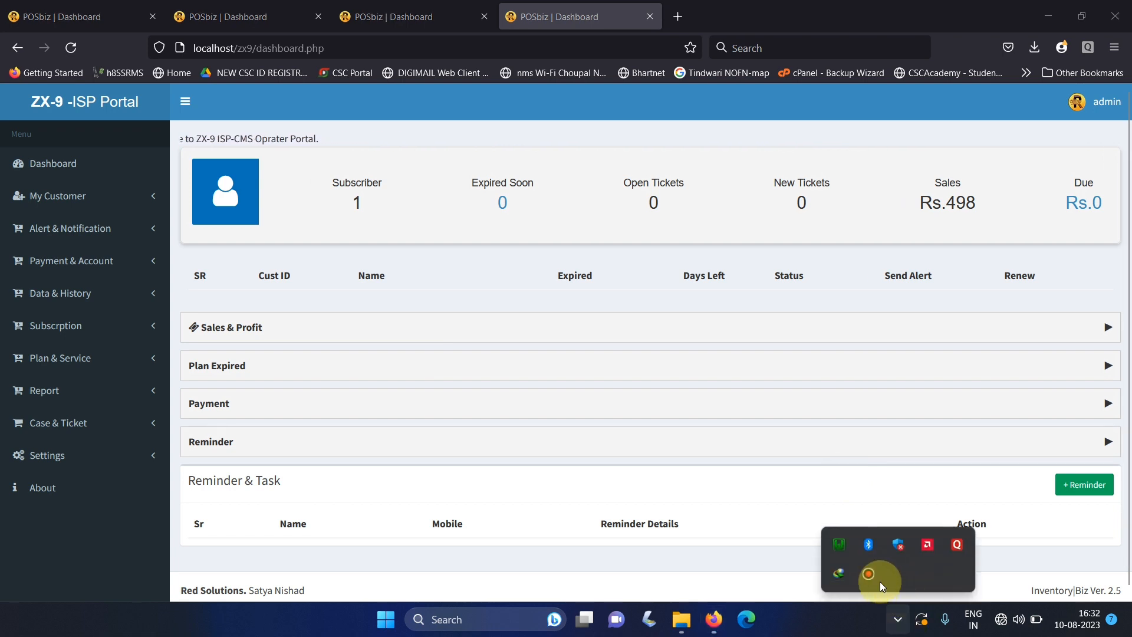
left_click(868, 573)
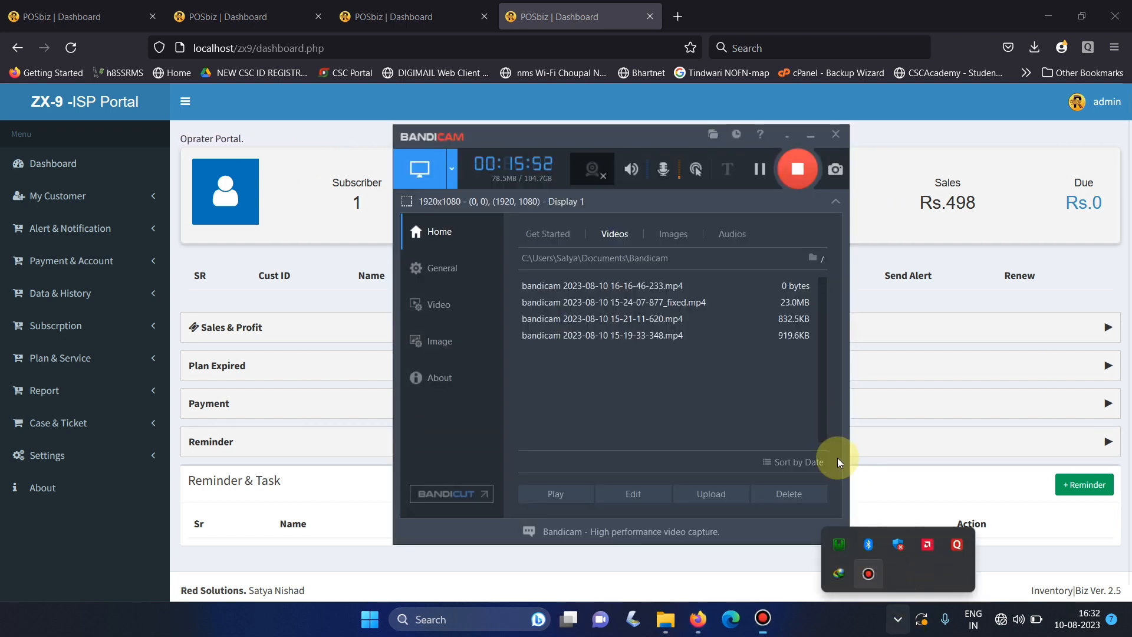
left_click(796, 169)
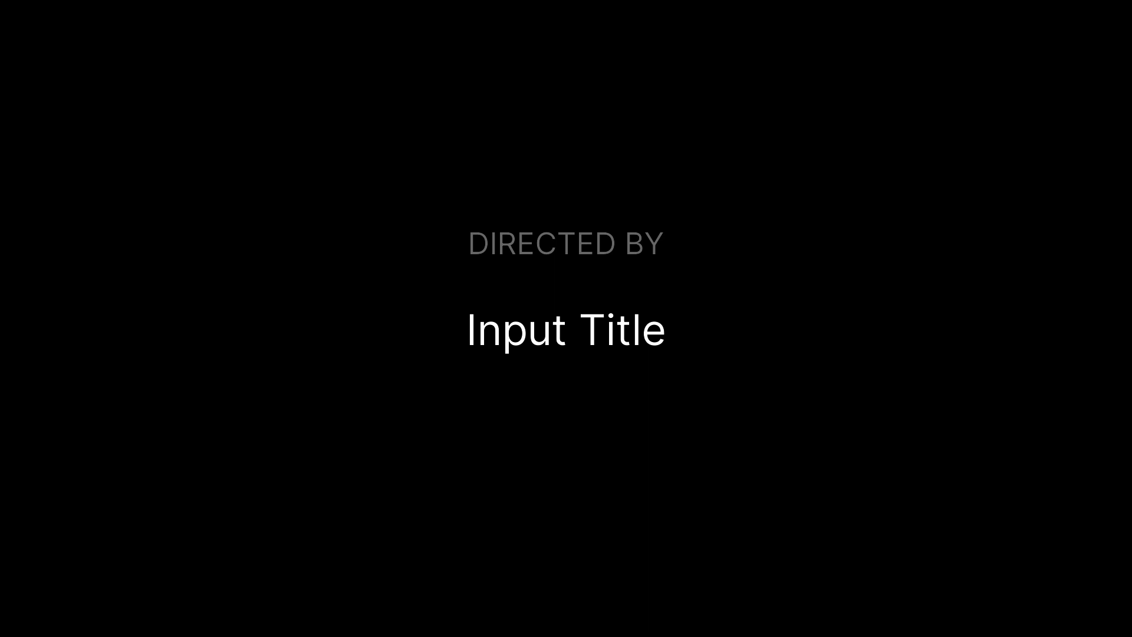